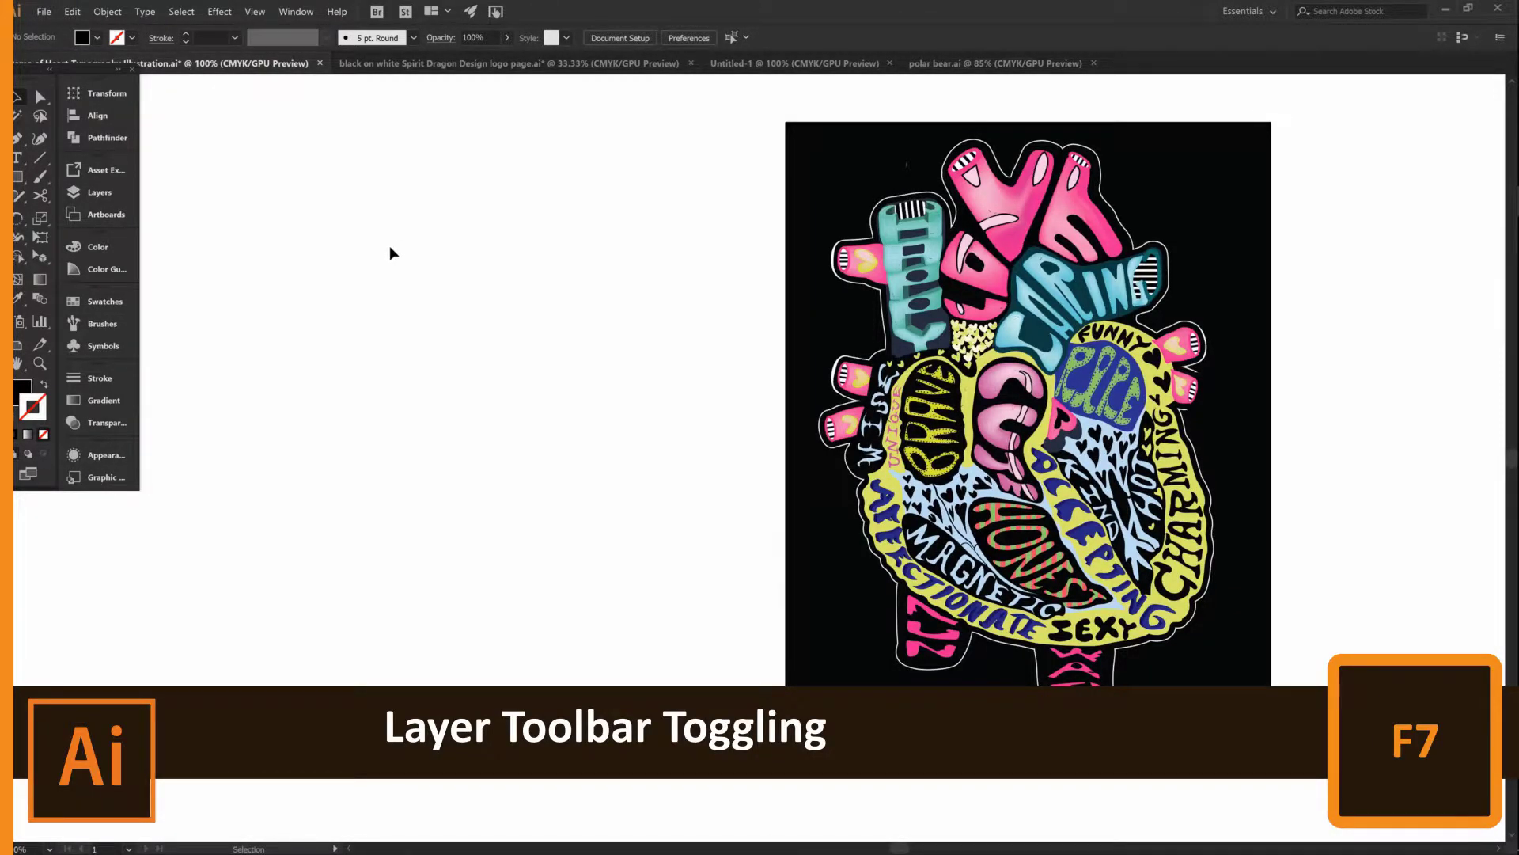
Make the sketch layer visible beside the finished heart illustration
click(99, 192)
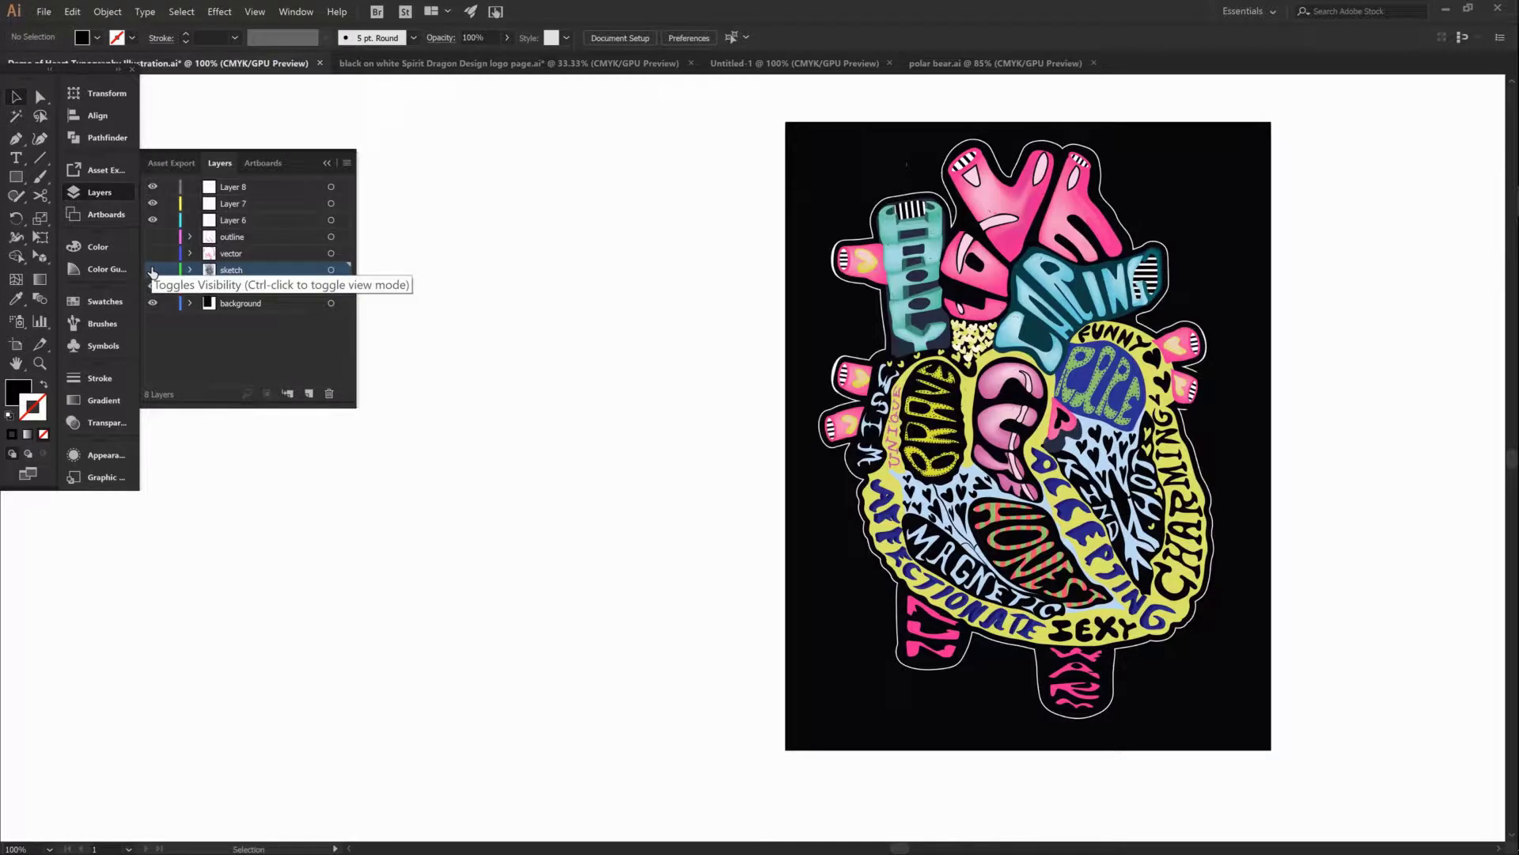
click(153, 271)
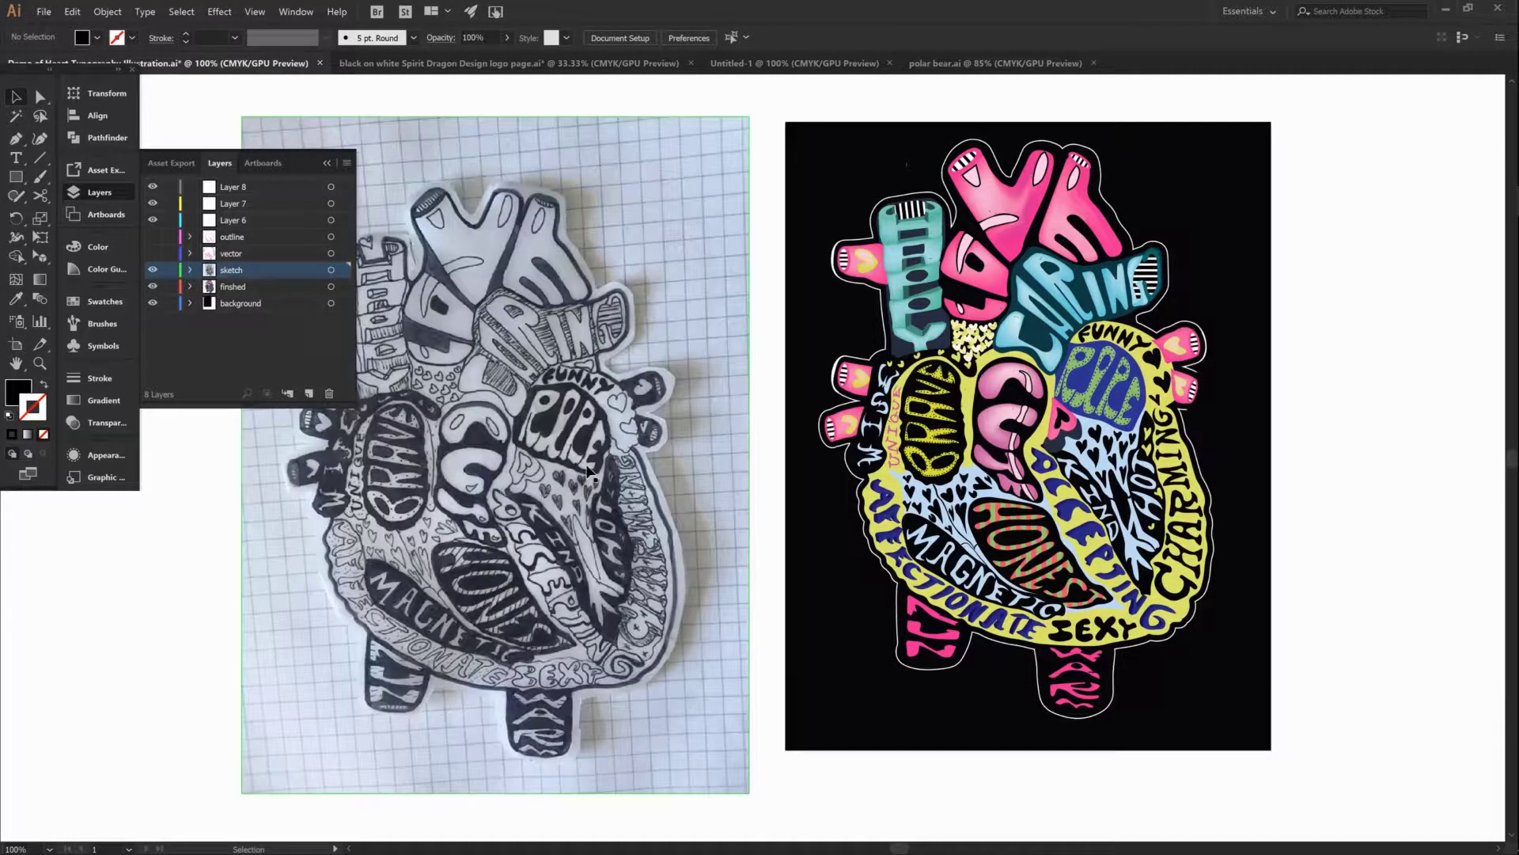
drag(726, 468, 954, 474)
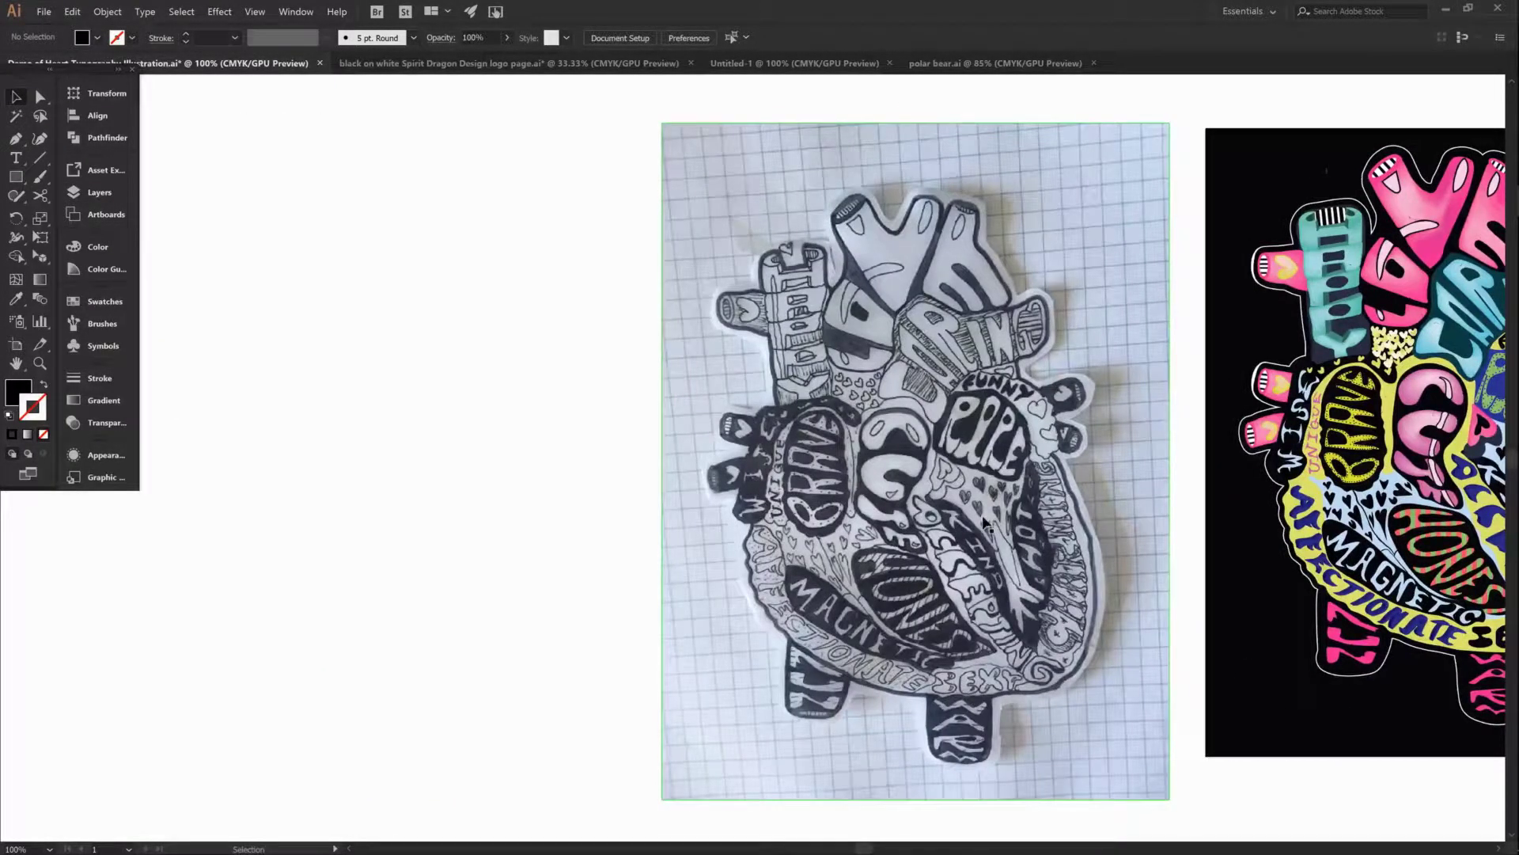
Duplicate the hand-drawn heart photo and place the copy in line to the left of the original
click(999, 499)
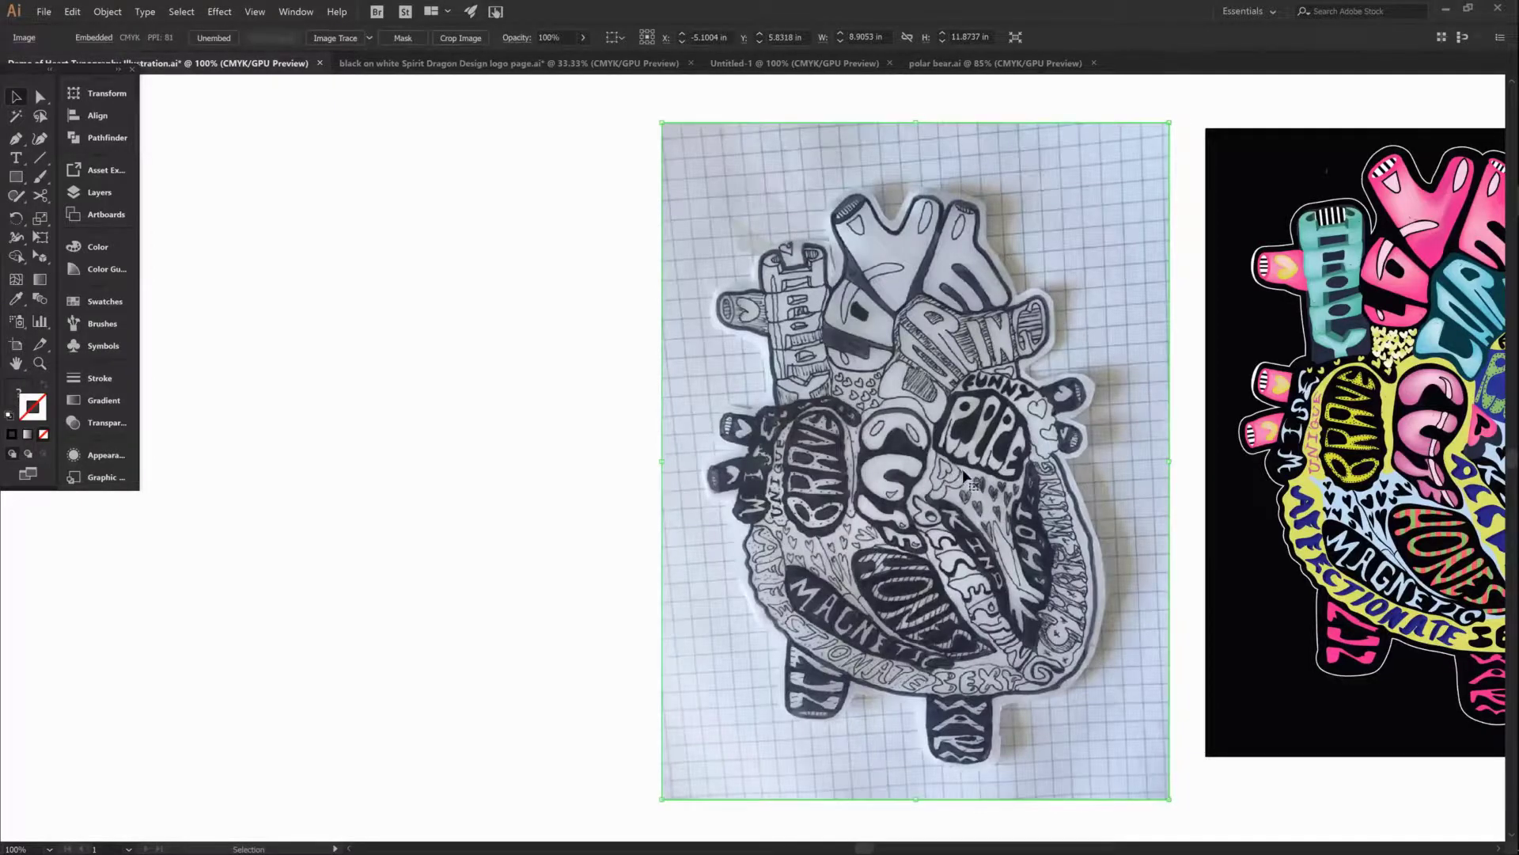
drag(1021, 481, 719, 468)
key(shift)
key(space)
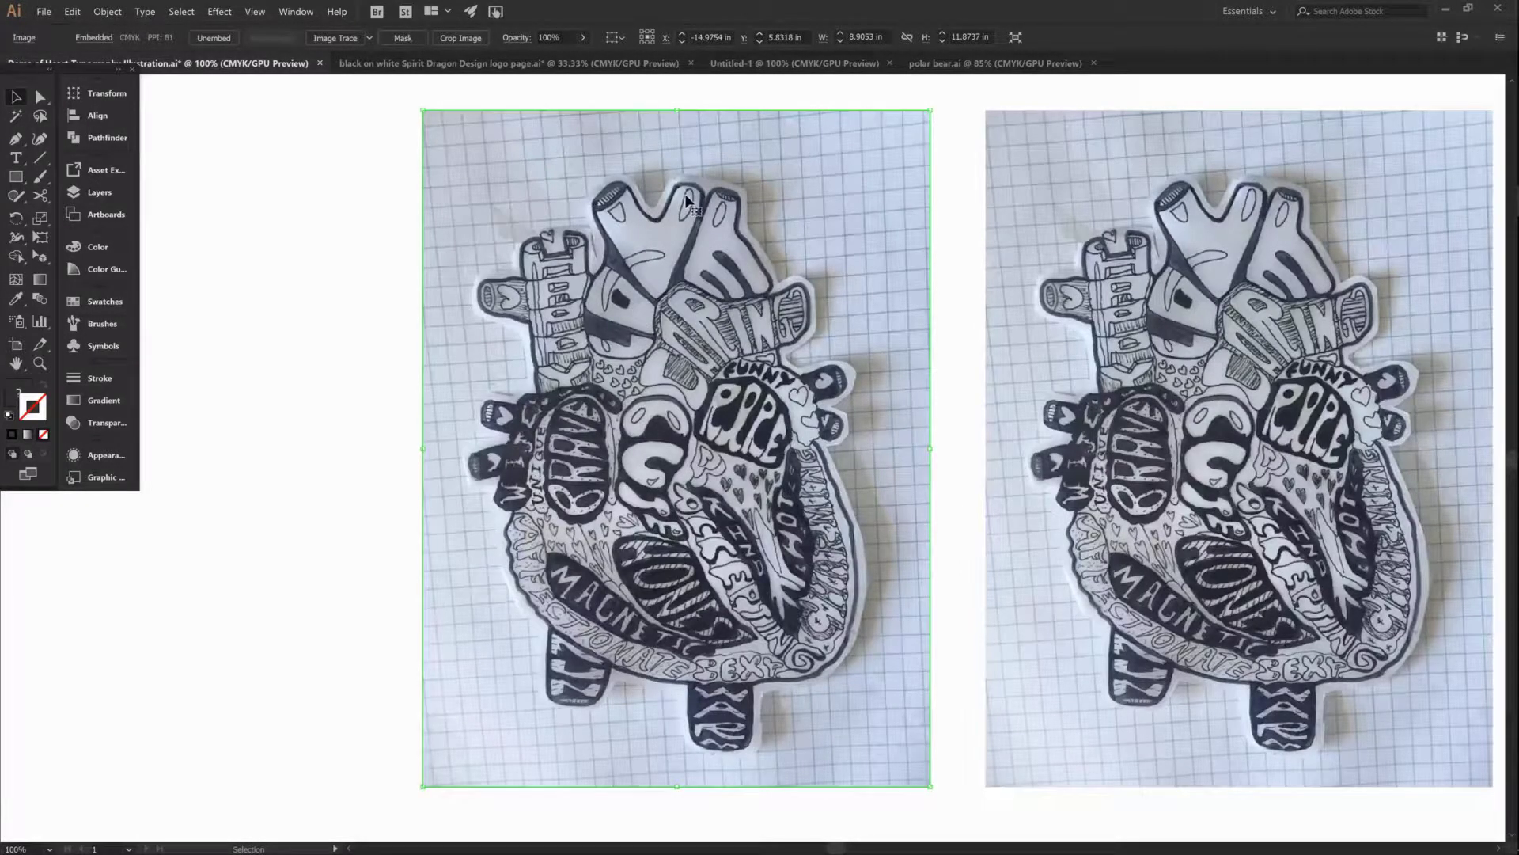
Run Image Trace with the default preset on the copied heart photo and expand the tracing into paths
key(ctrl+a)
click(353, 38)
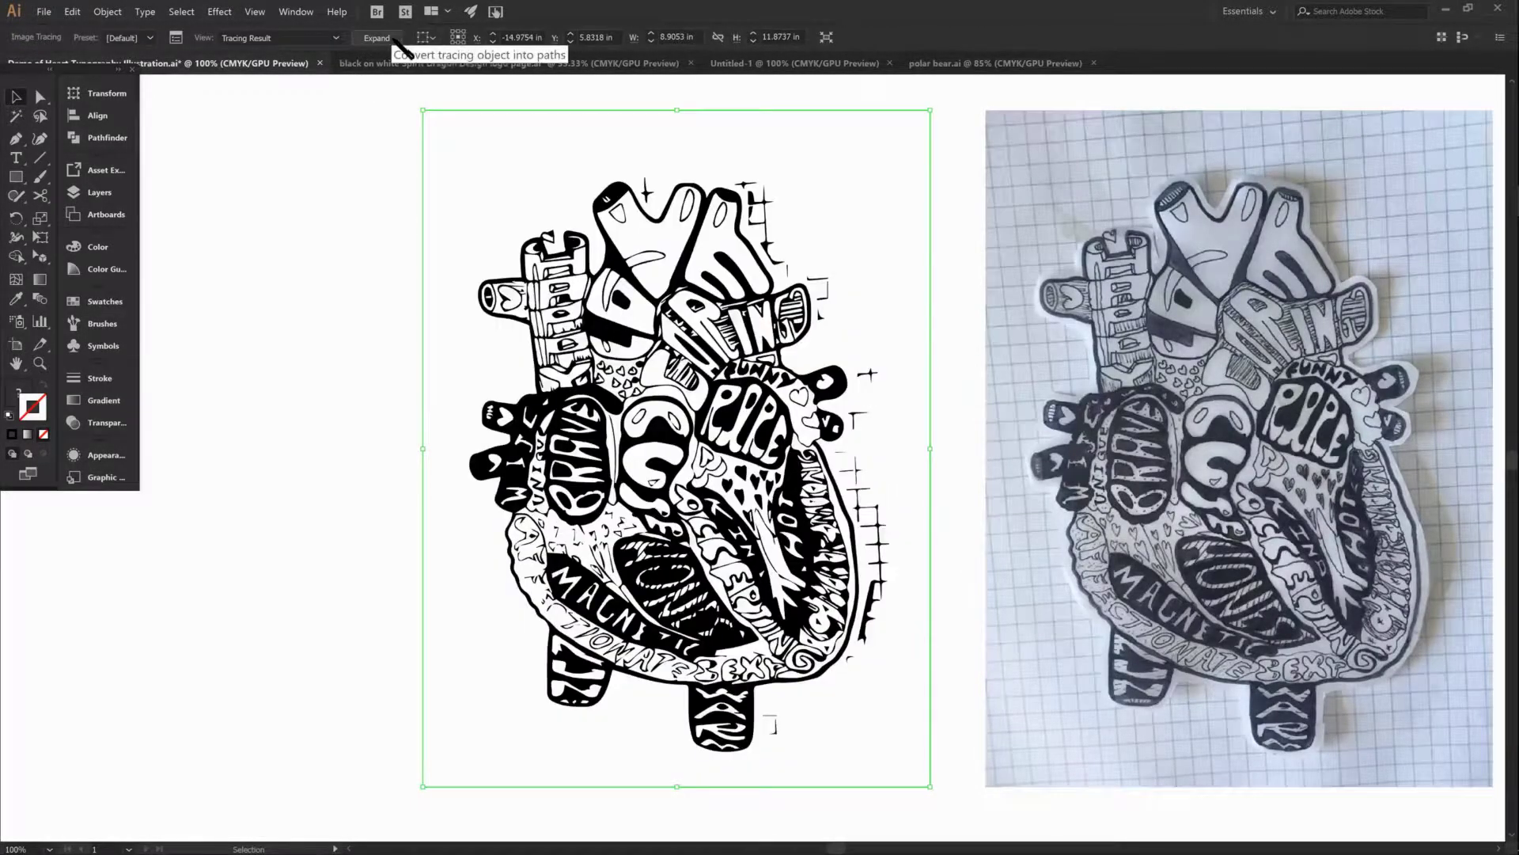
click(394, 40)
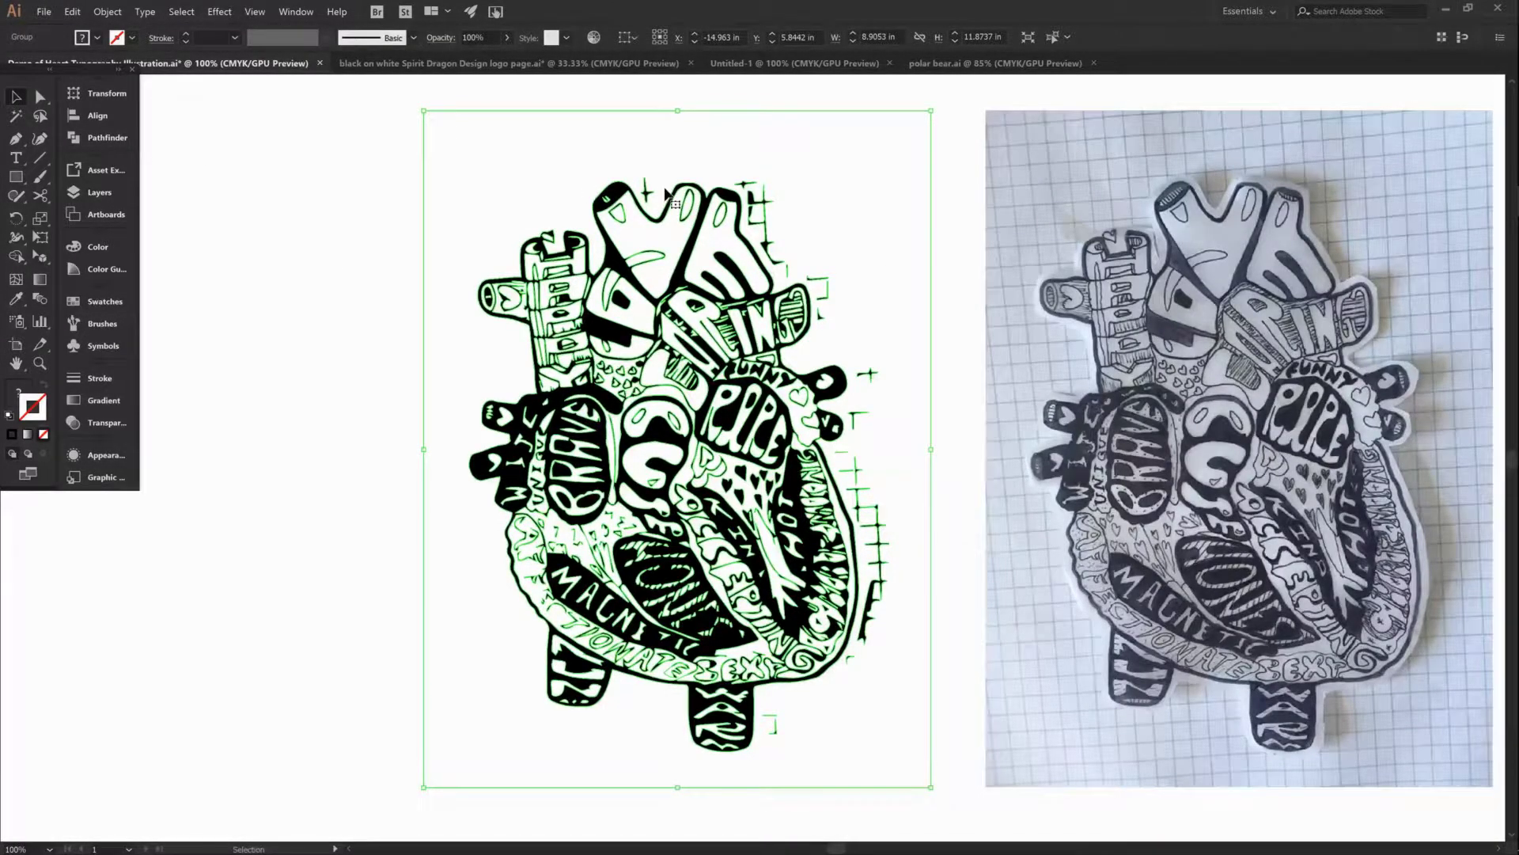
Ungroup the expanded heart tracing and select its white background shape
right_click(790, 221)
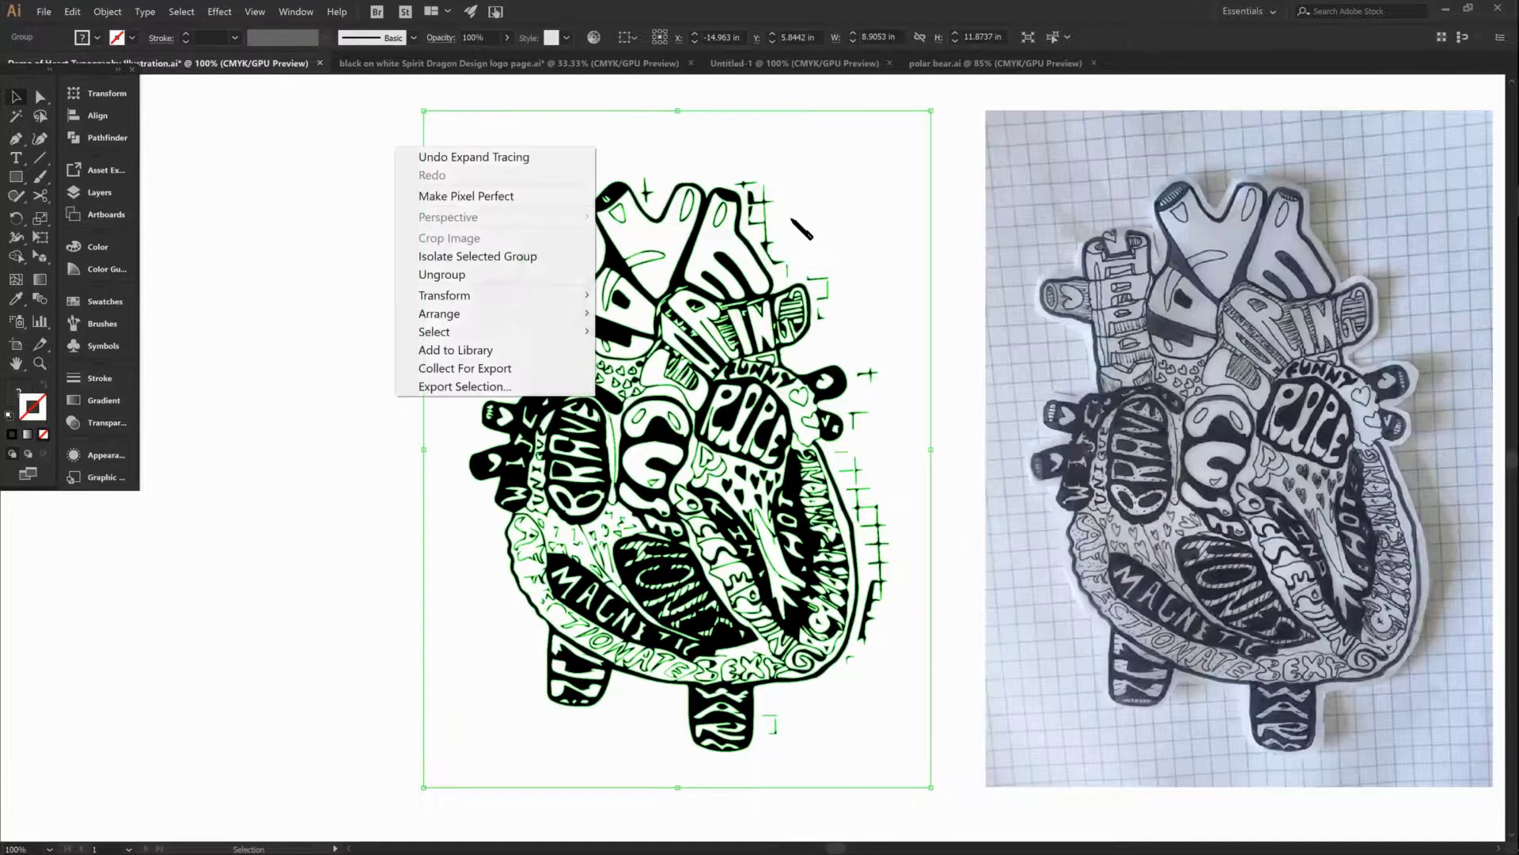
click(510, 274)
click(274, 271)
drag(375, 155, 477, 231)
click(465, 230)
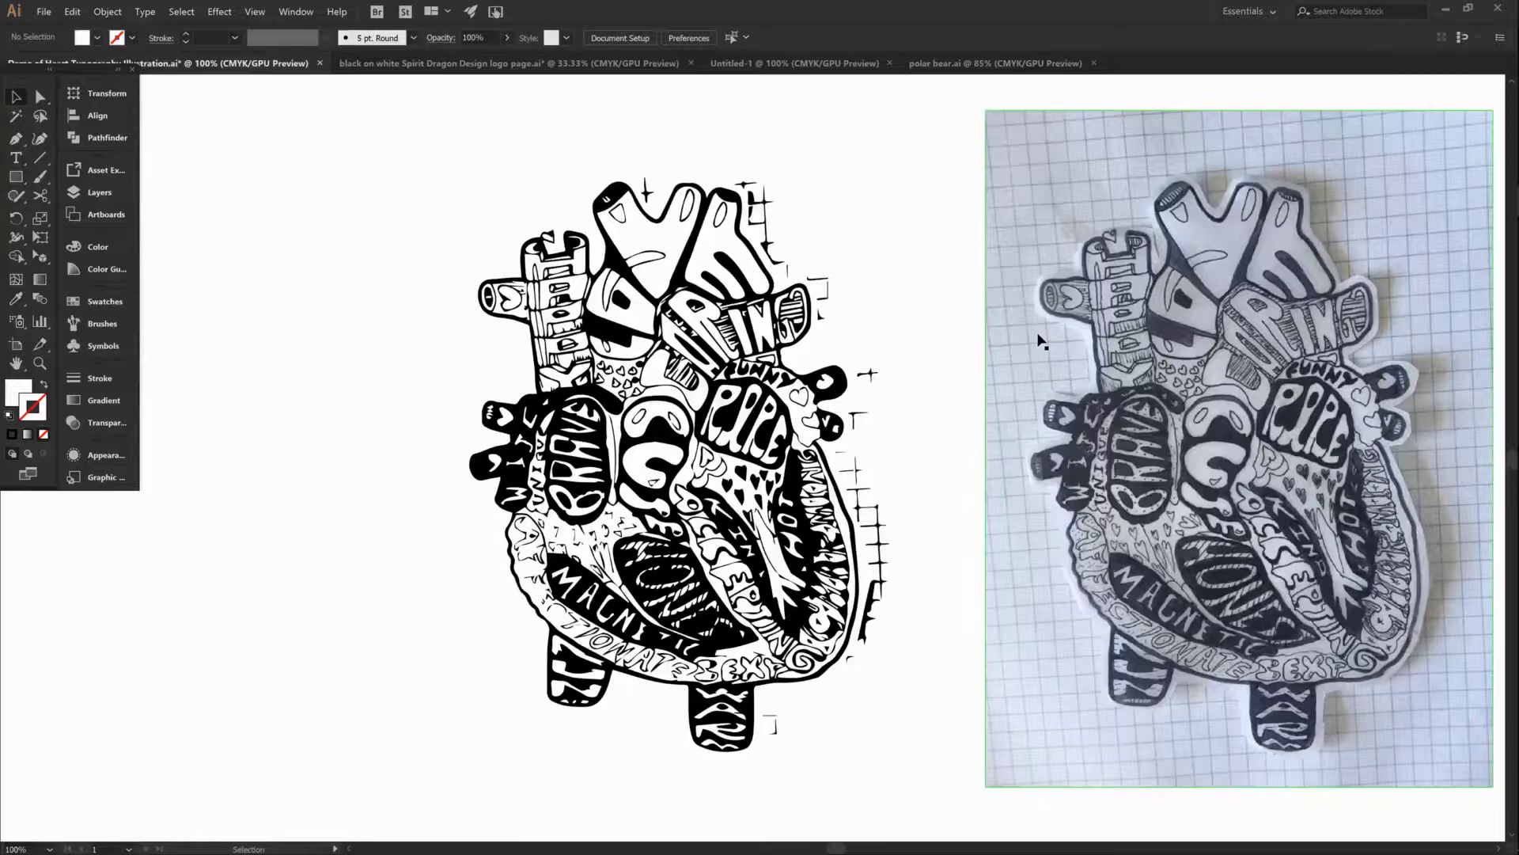
Move the original heart sketch photo from the sketch layer onto Layer 7
scroll(1085, 425, right, 10)
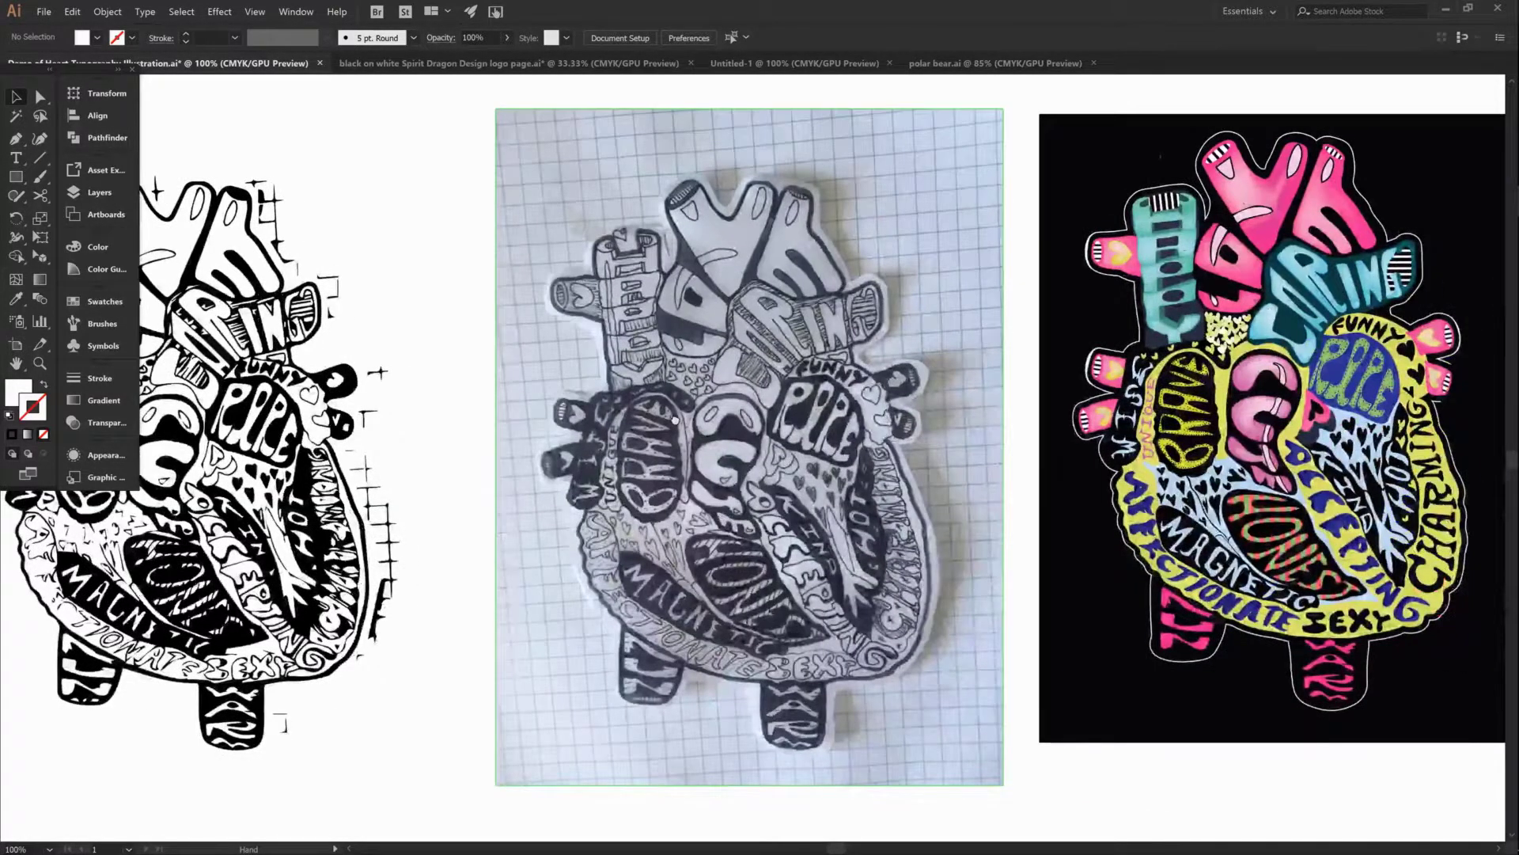
drag(674, 420, 765, 414)
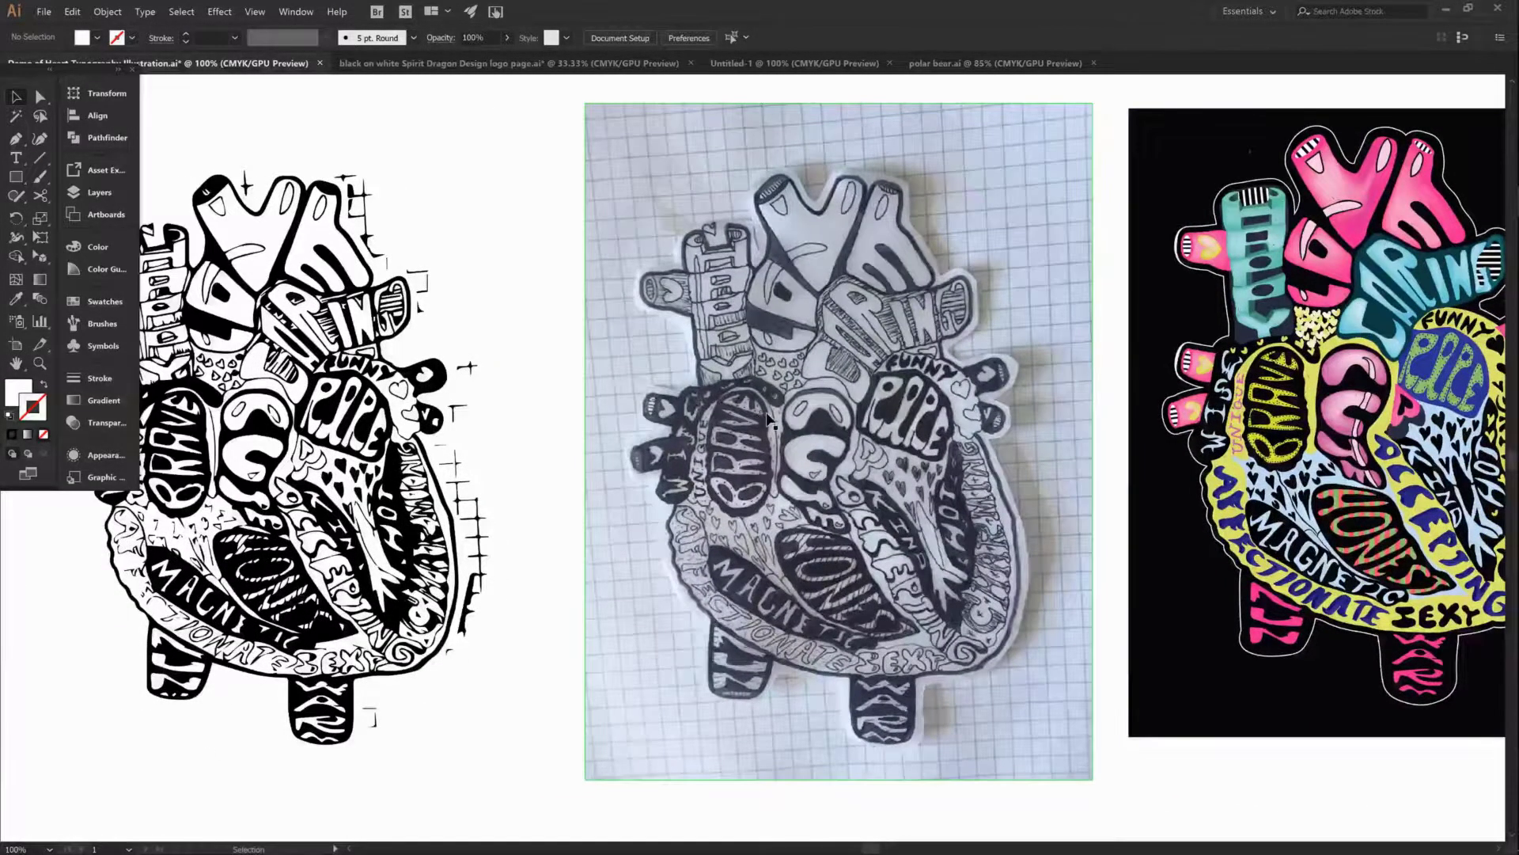
key(F7)
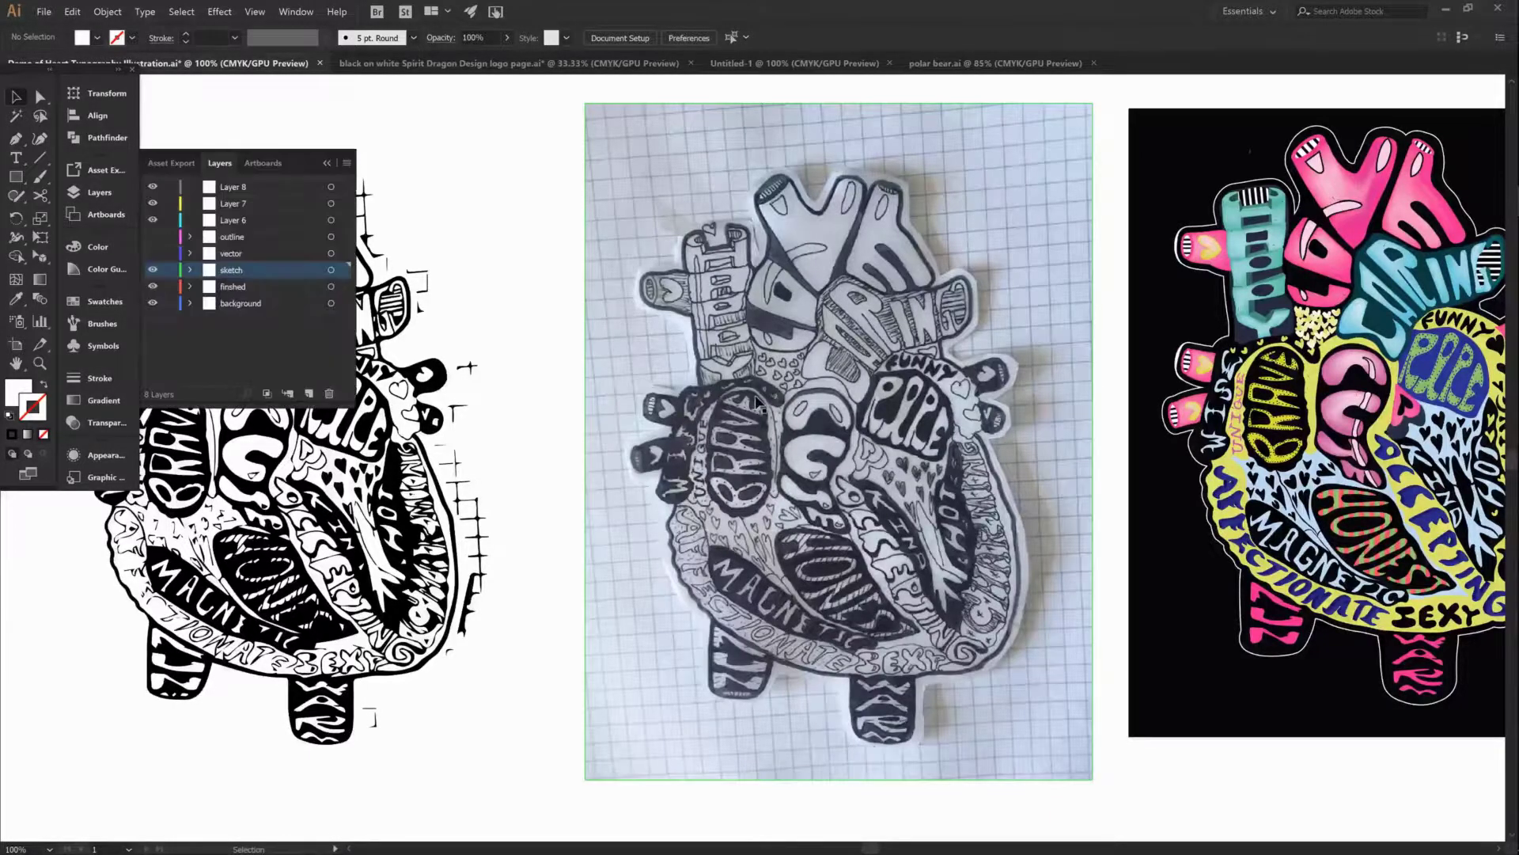
key(F7)
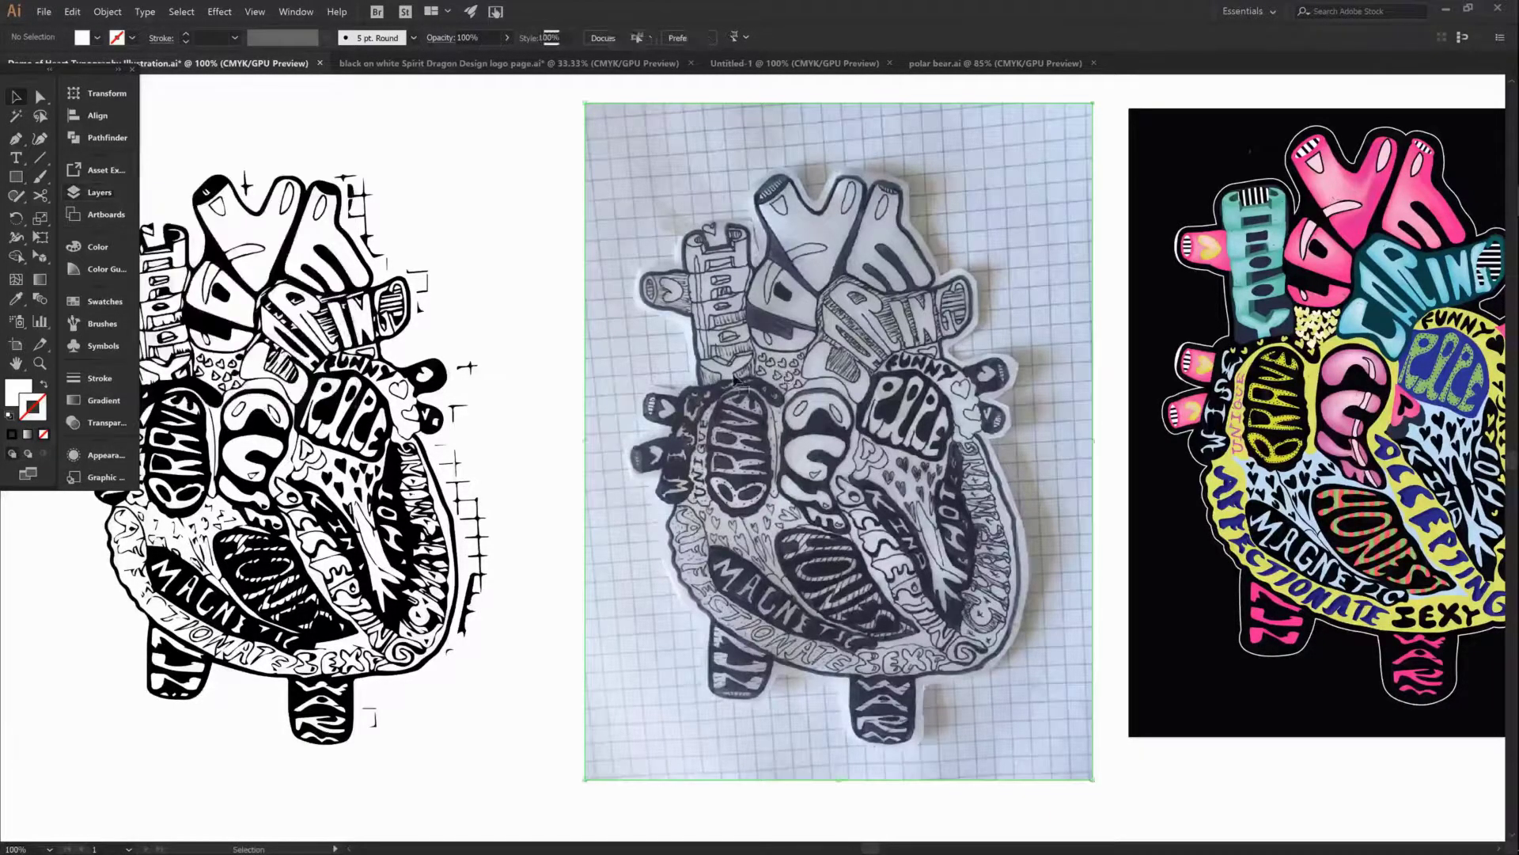
click(738, 386)
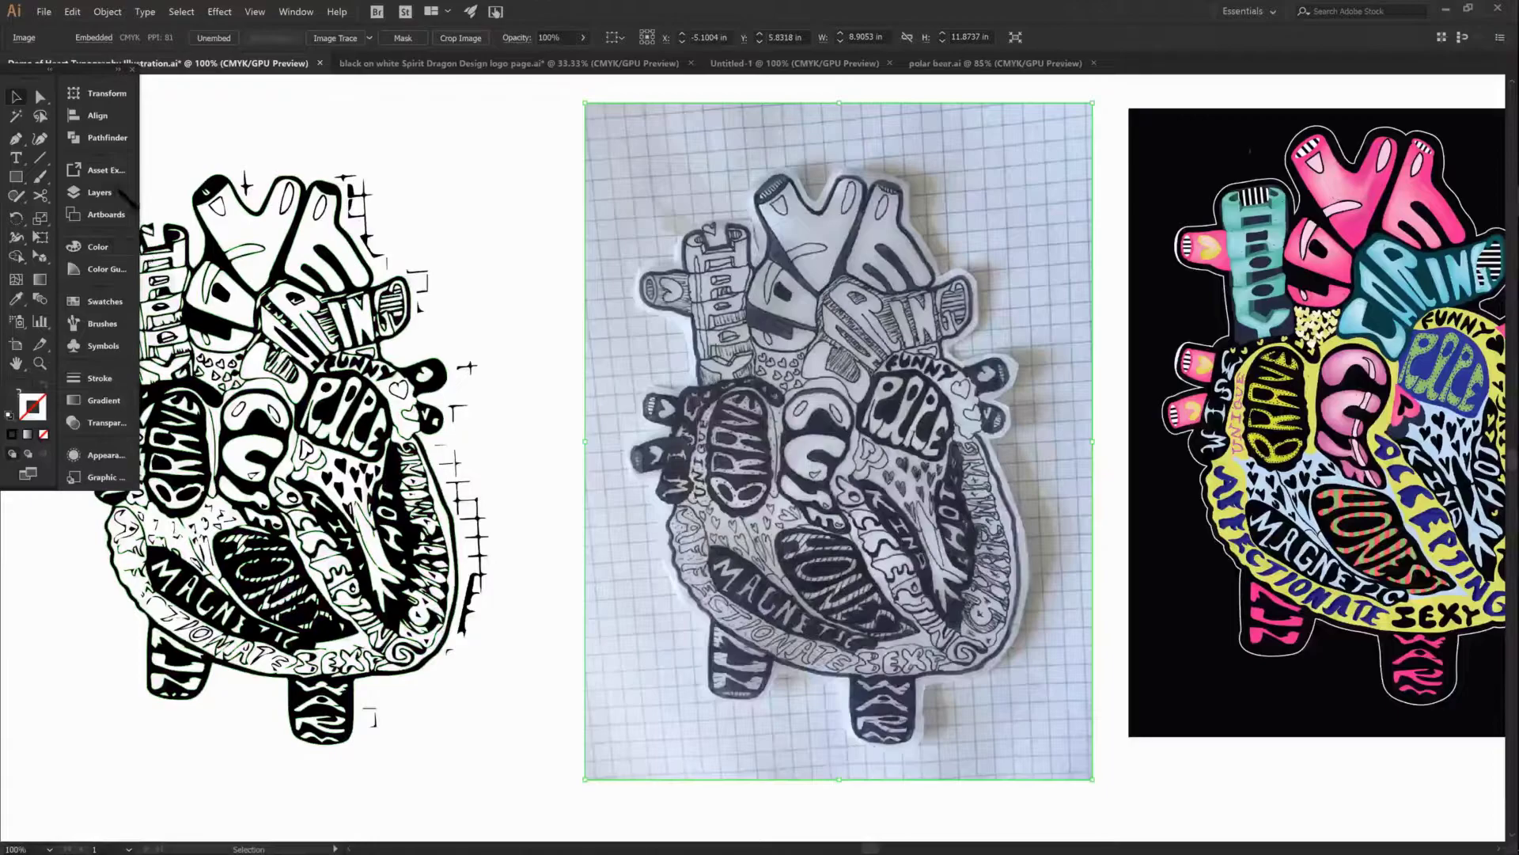
click(119, 194)
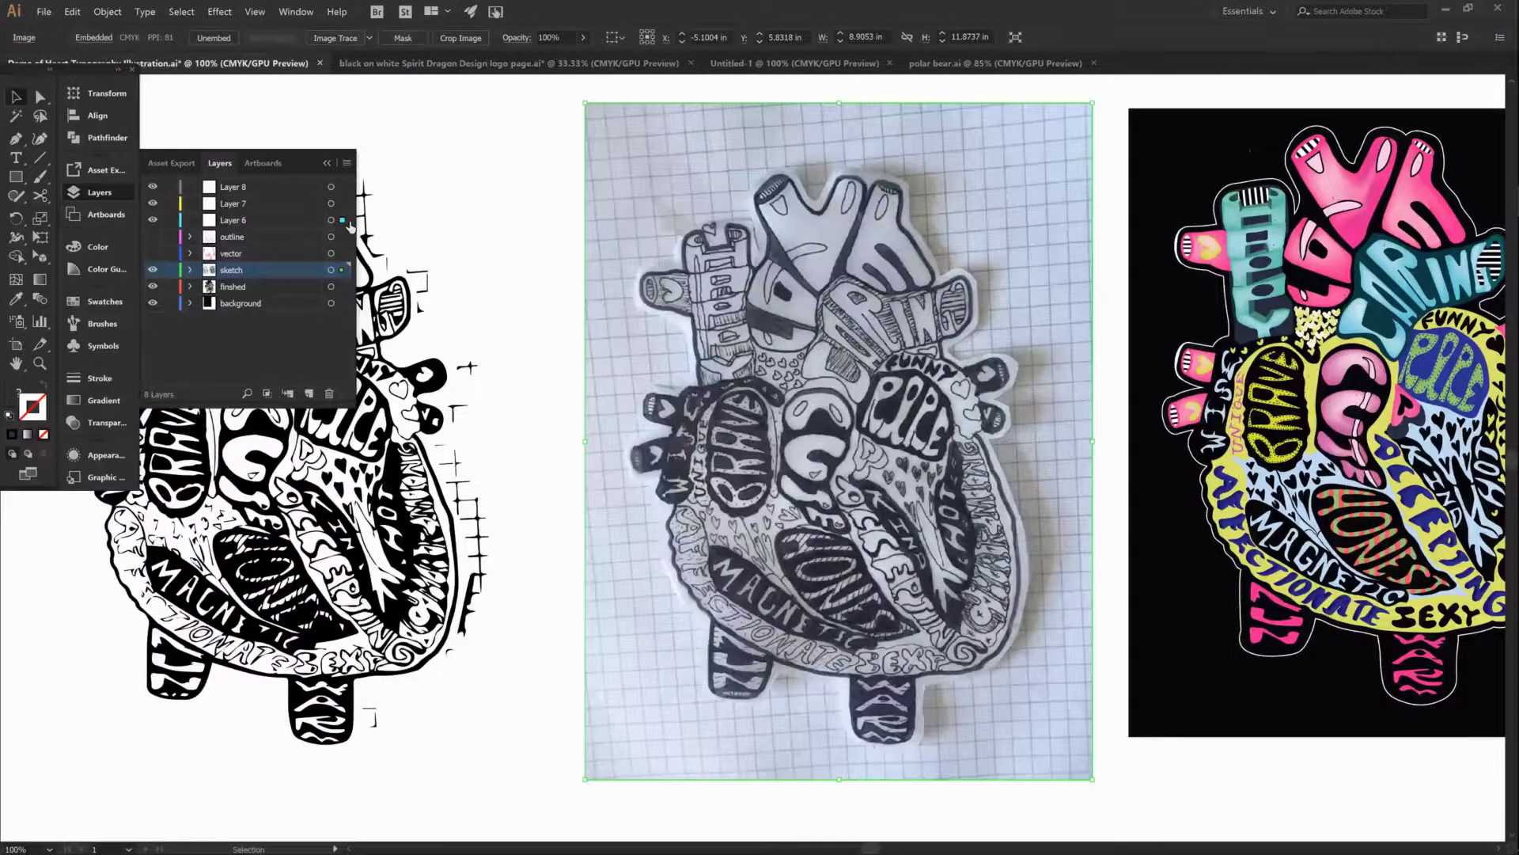
drag(349, 223, 349, 206)
Rename Layer 7 as sketch2
double_click(234, 203)
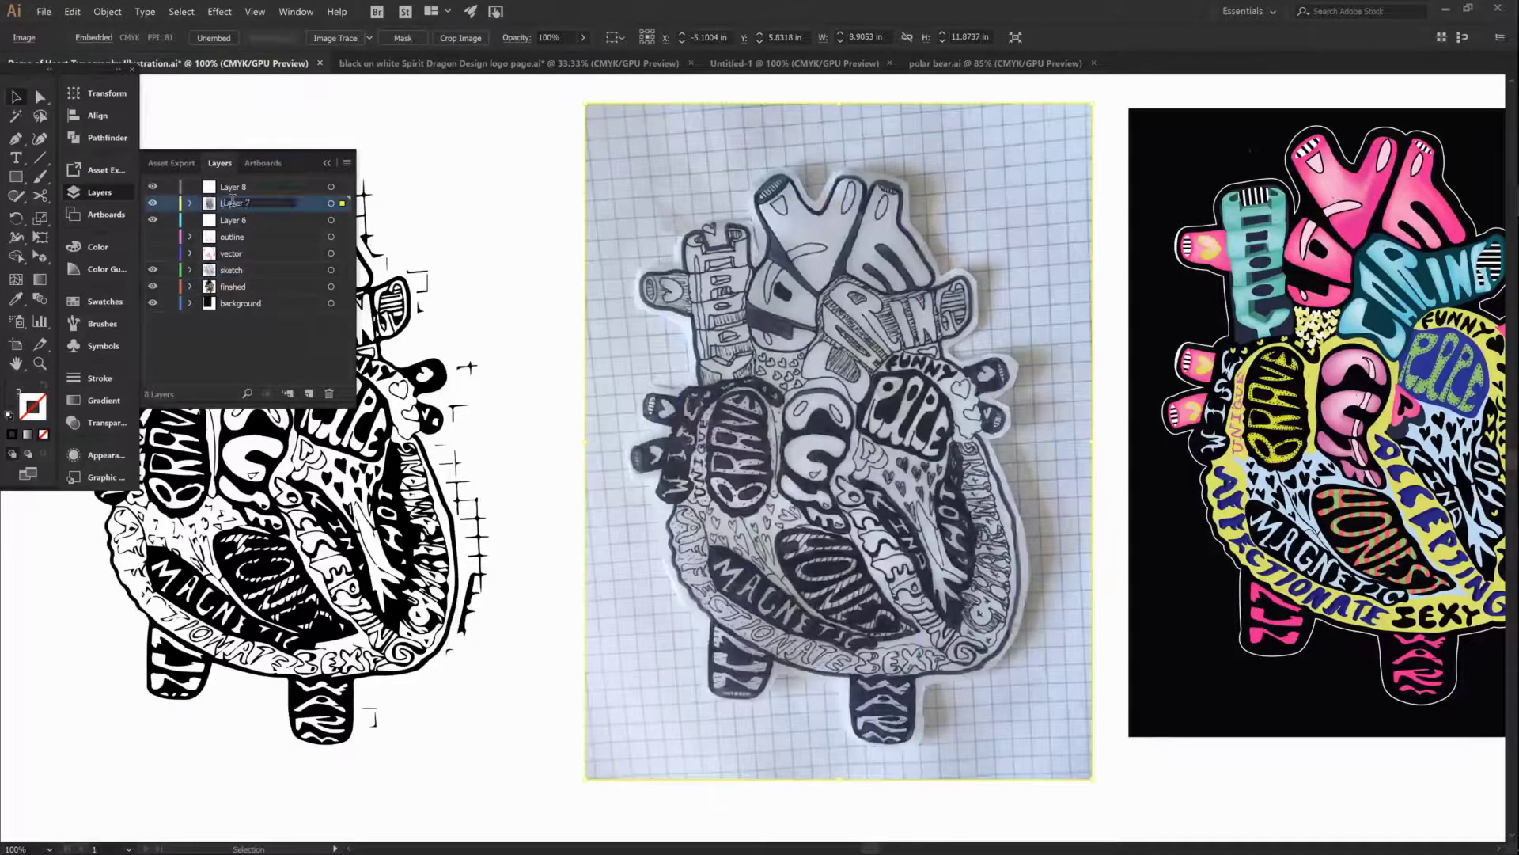
text(sketch2)
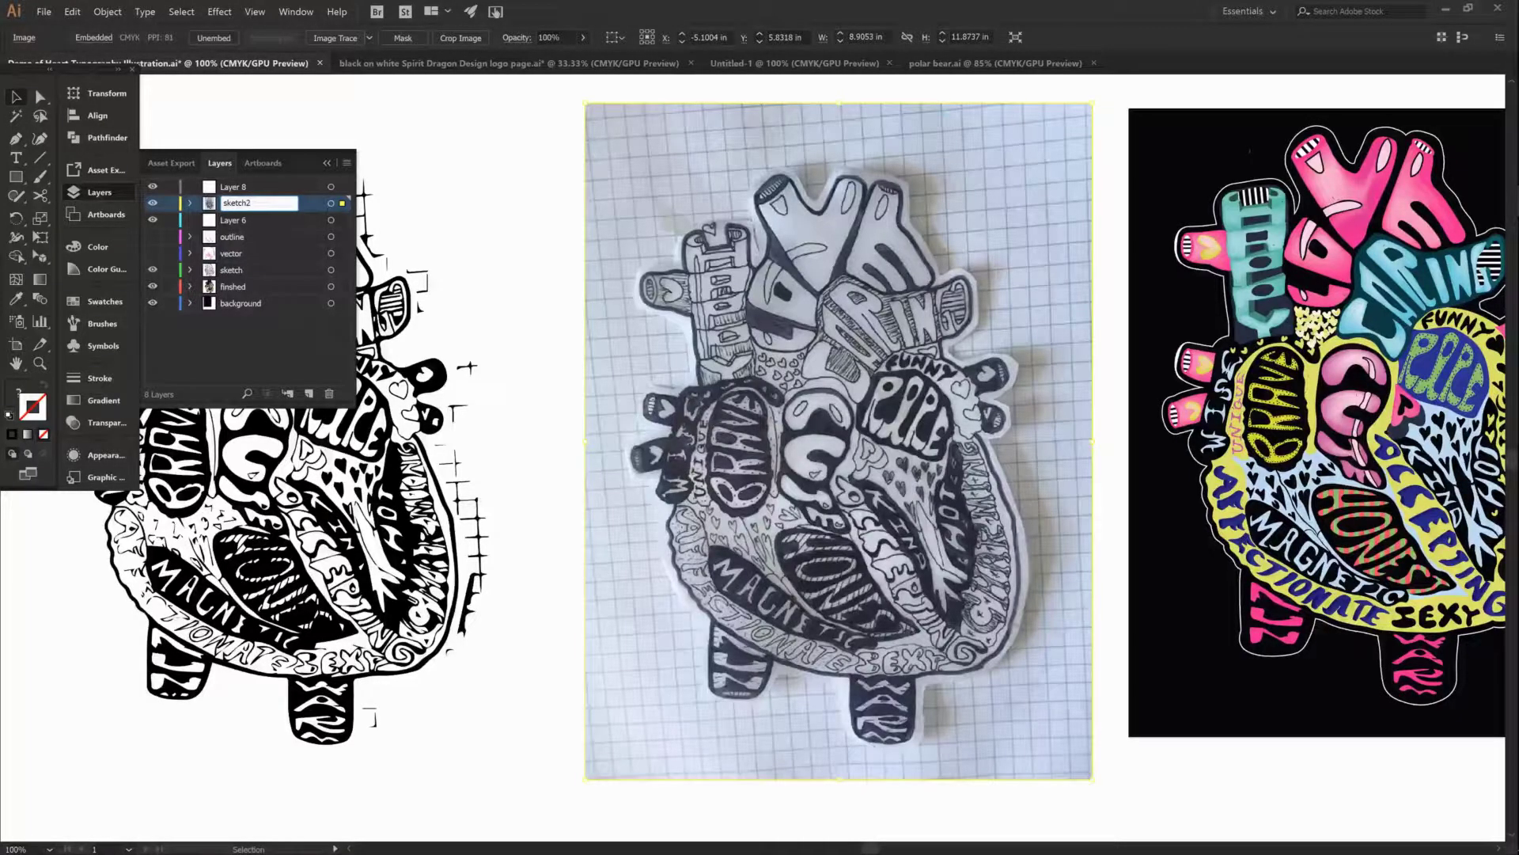
key(Return)
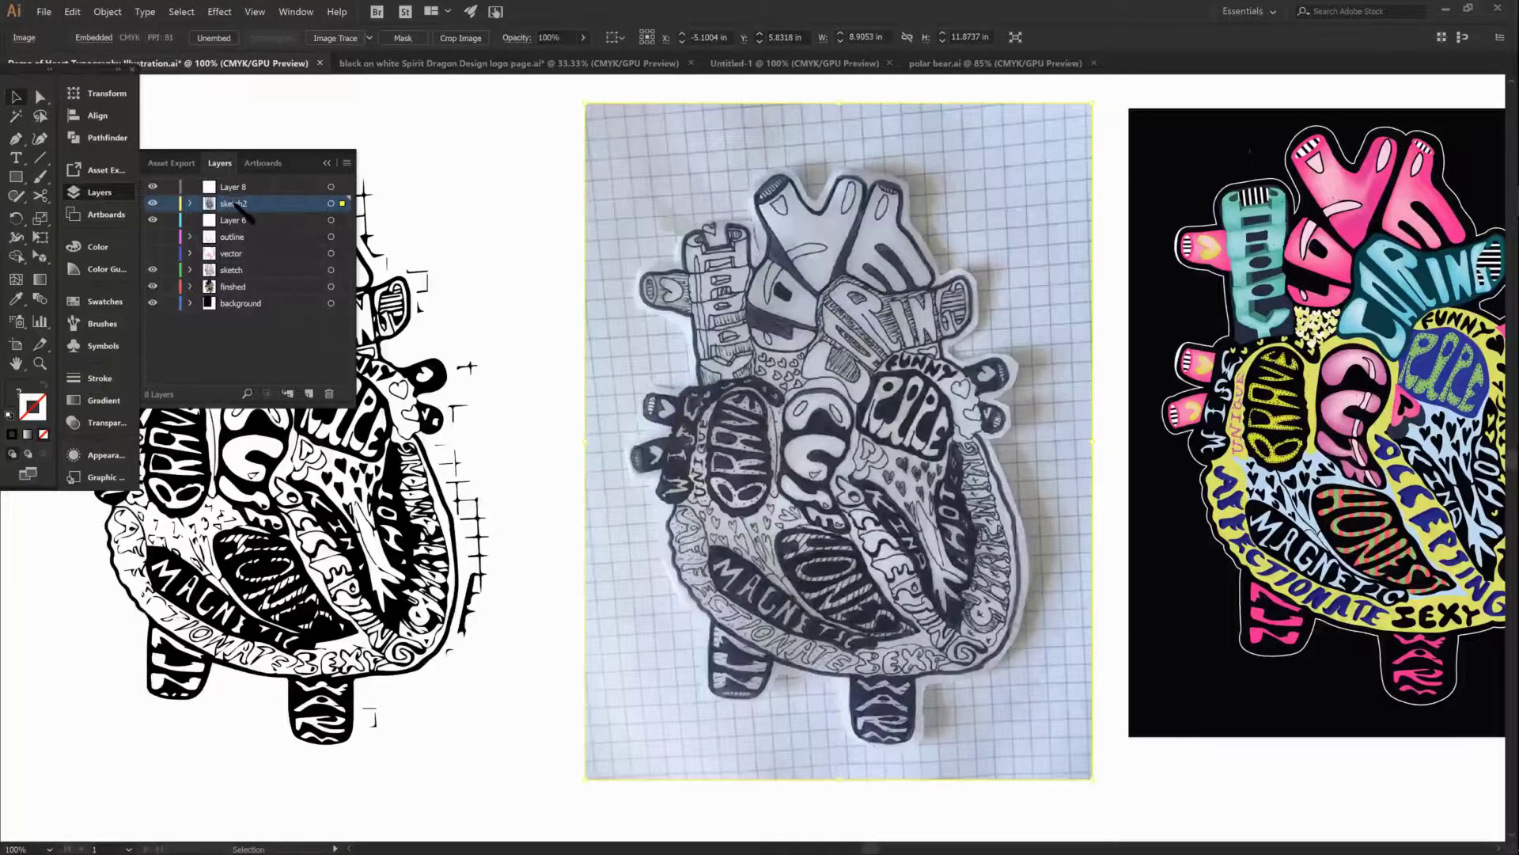
Lock the sketch2 layer and move it between the vector and sketch layers
click(169, 204)
drag(257, 225, 254, 260)
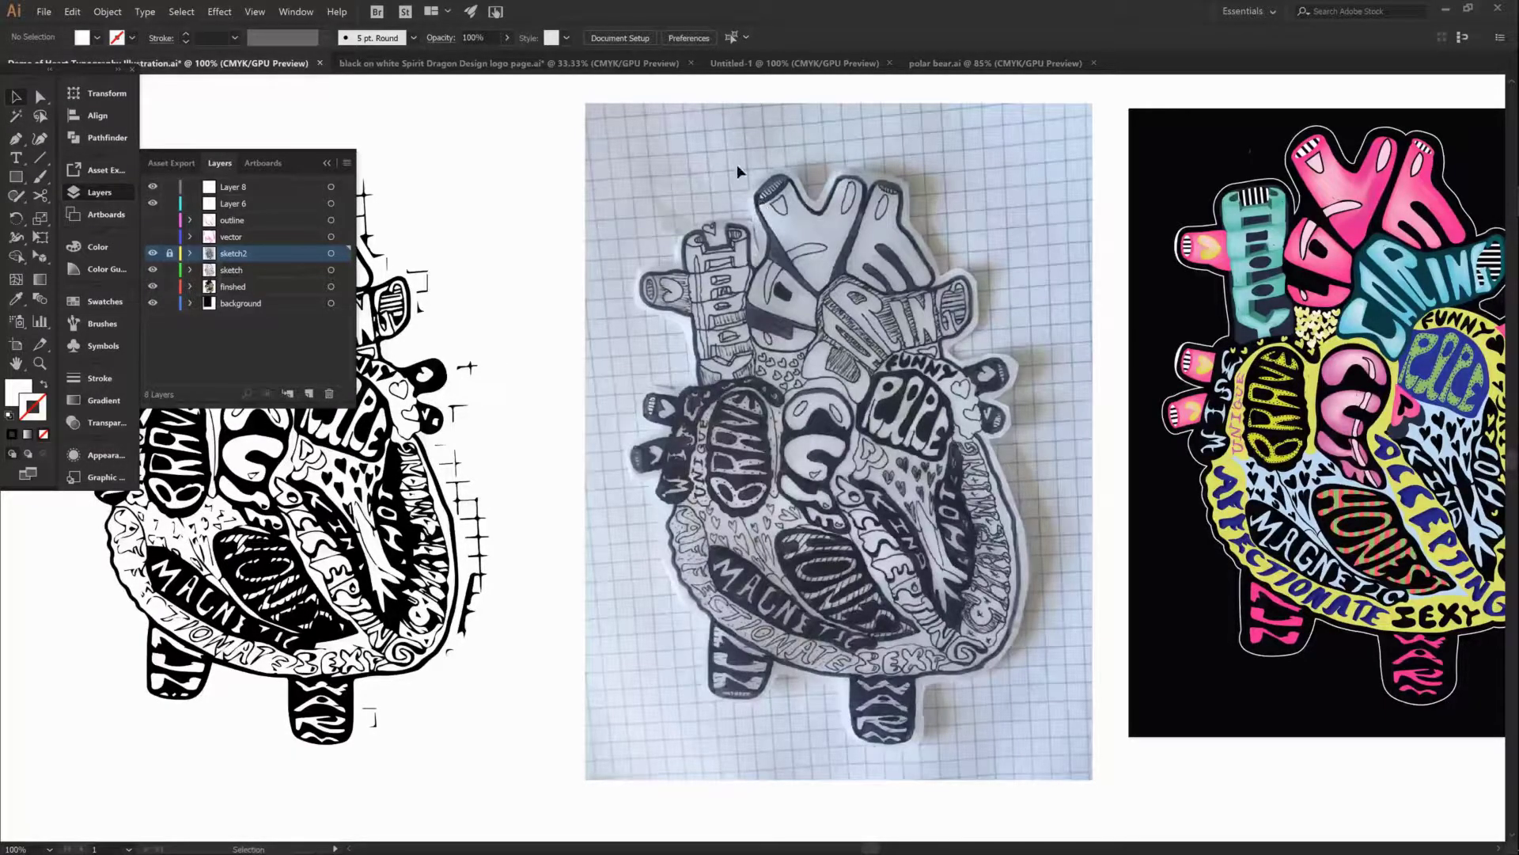
Set up the Curvature tool with no fill and a grey stroke for tracing the top of the heart sketch
key(z)
mouse_move(750, 176)
mouse_down()
mouse_move(1043, 457)
mouse_move(1035, 447)
mouse_up()
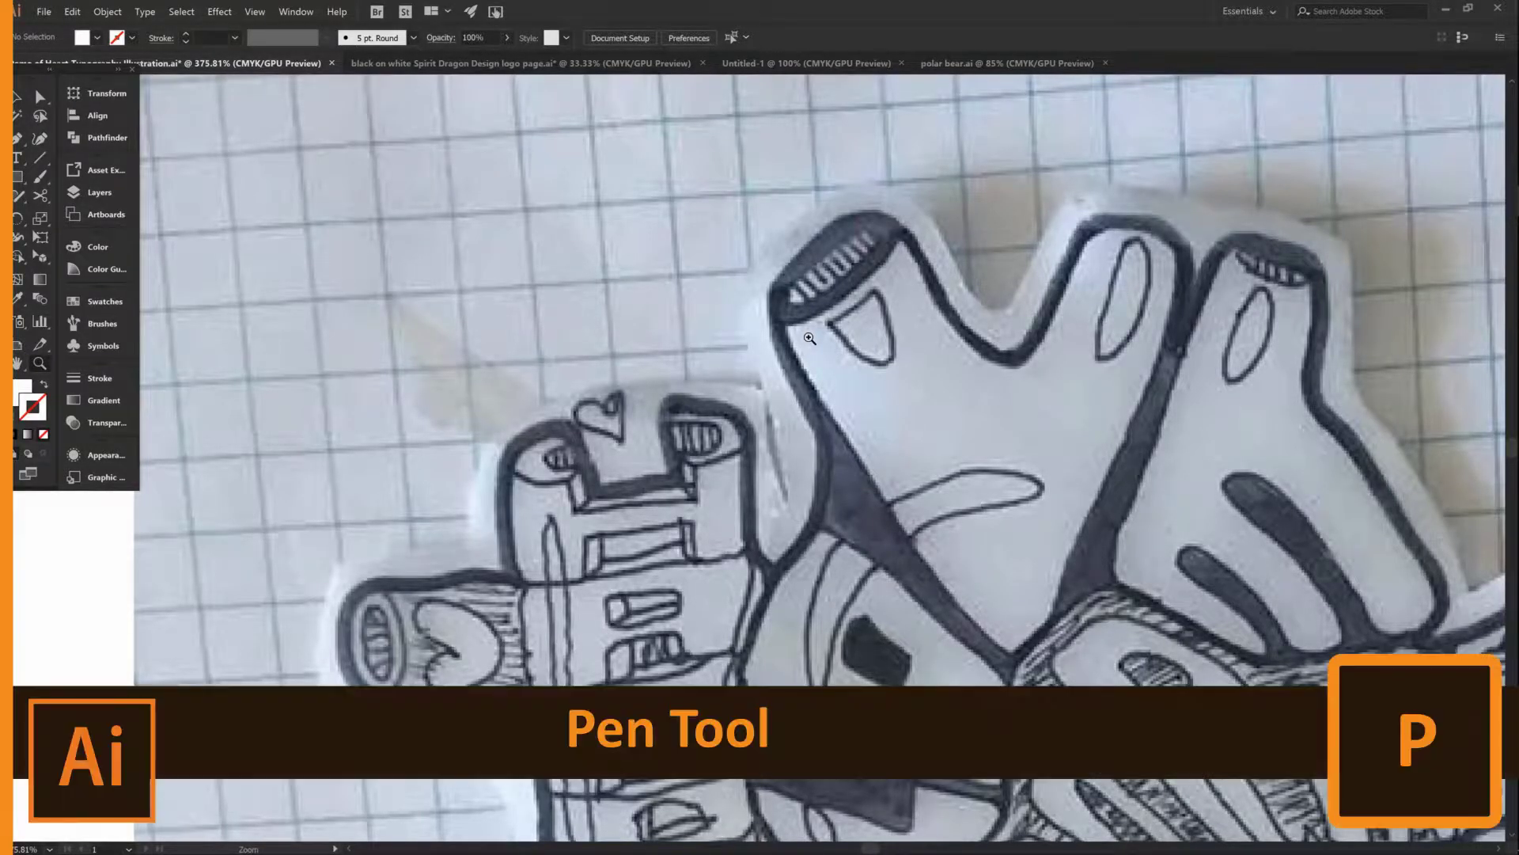
key(p)
key(shift+grave)
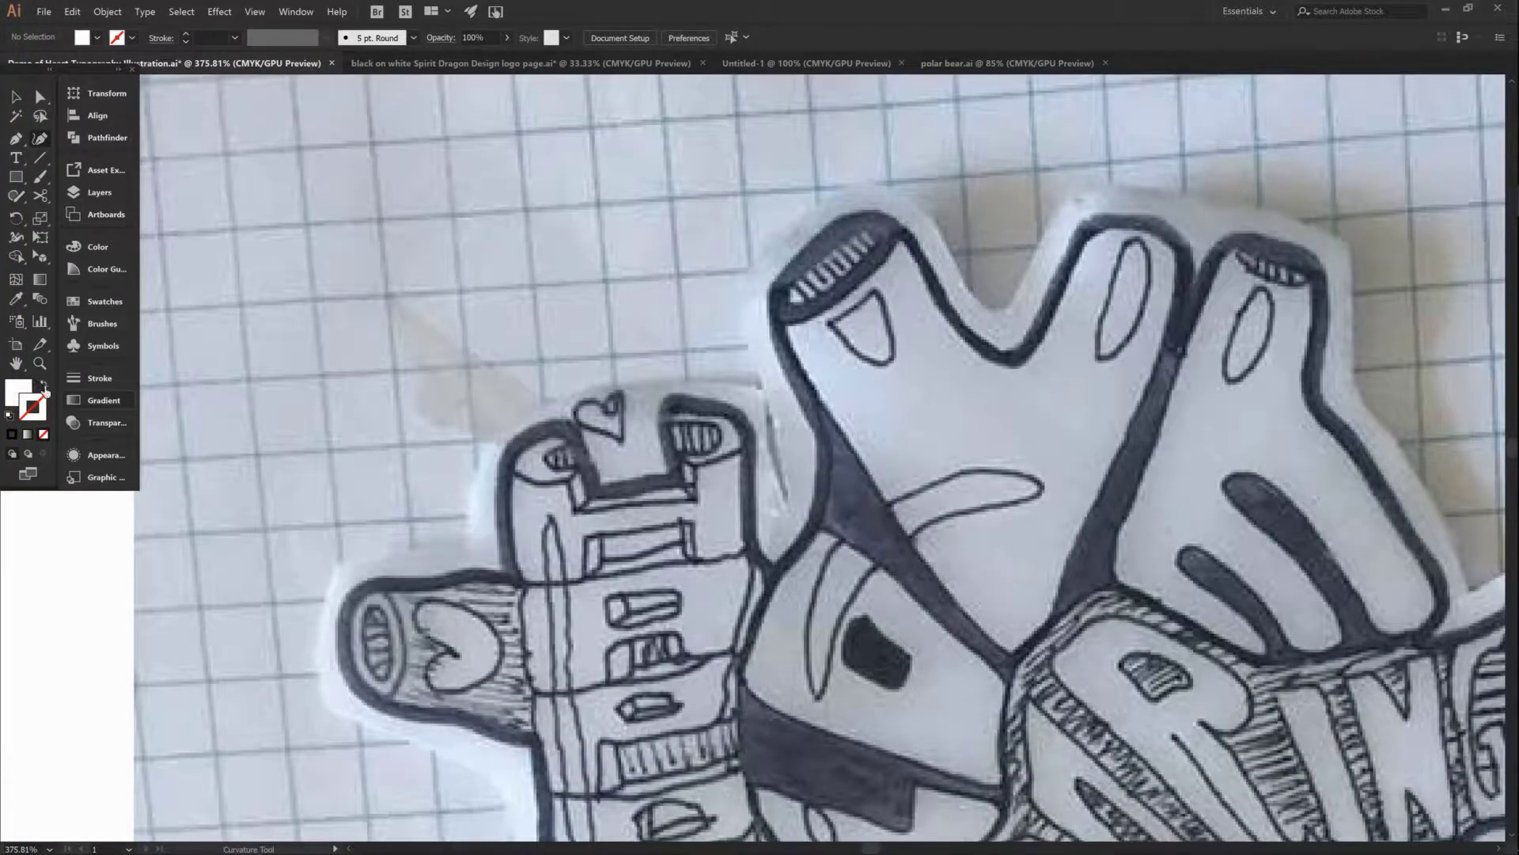
click(46, 385)
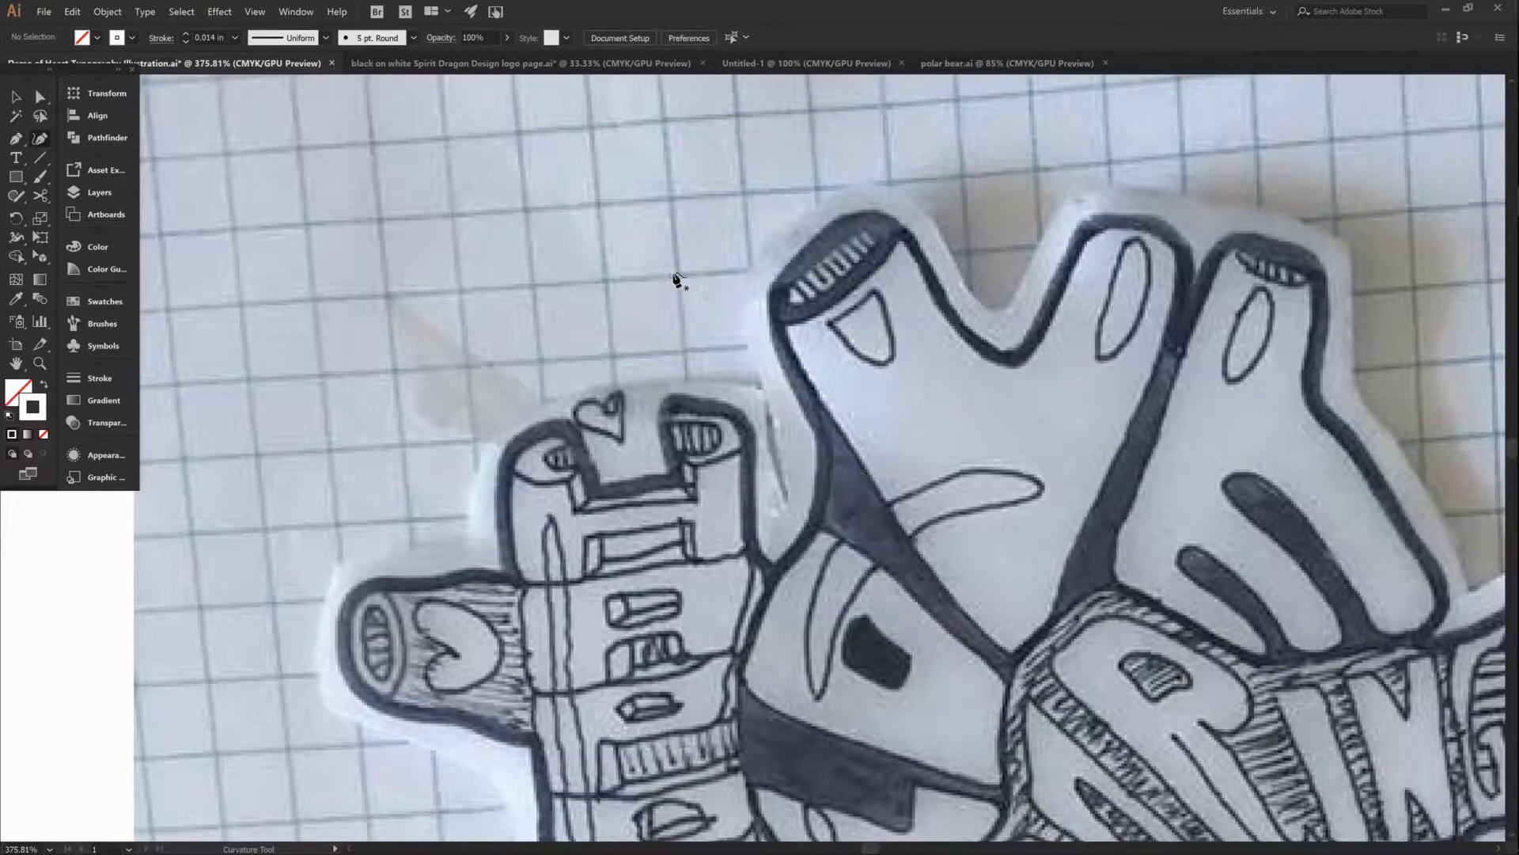
double_click(41, 418)
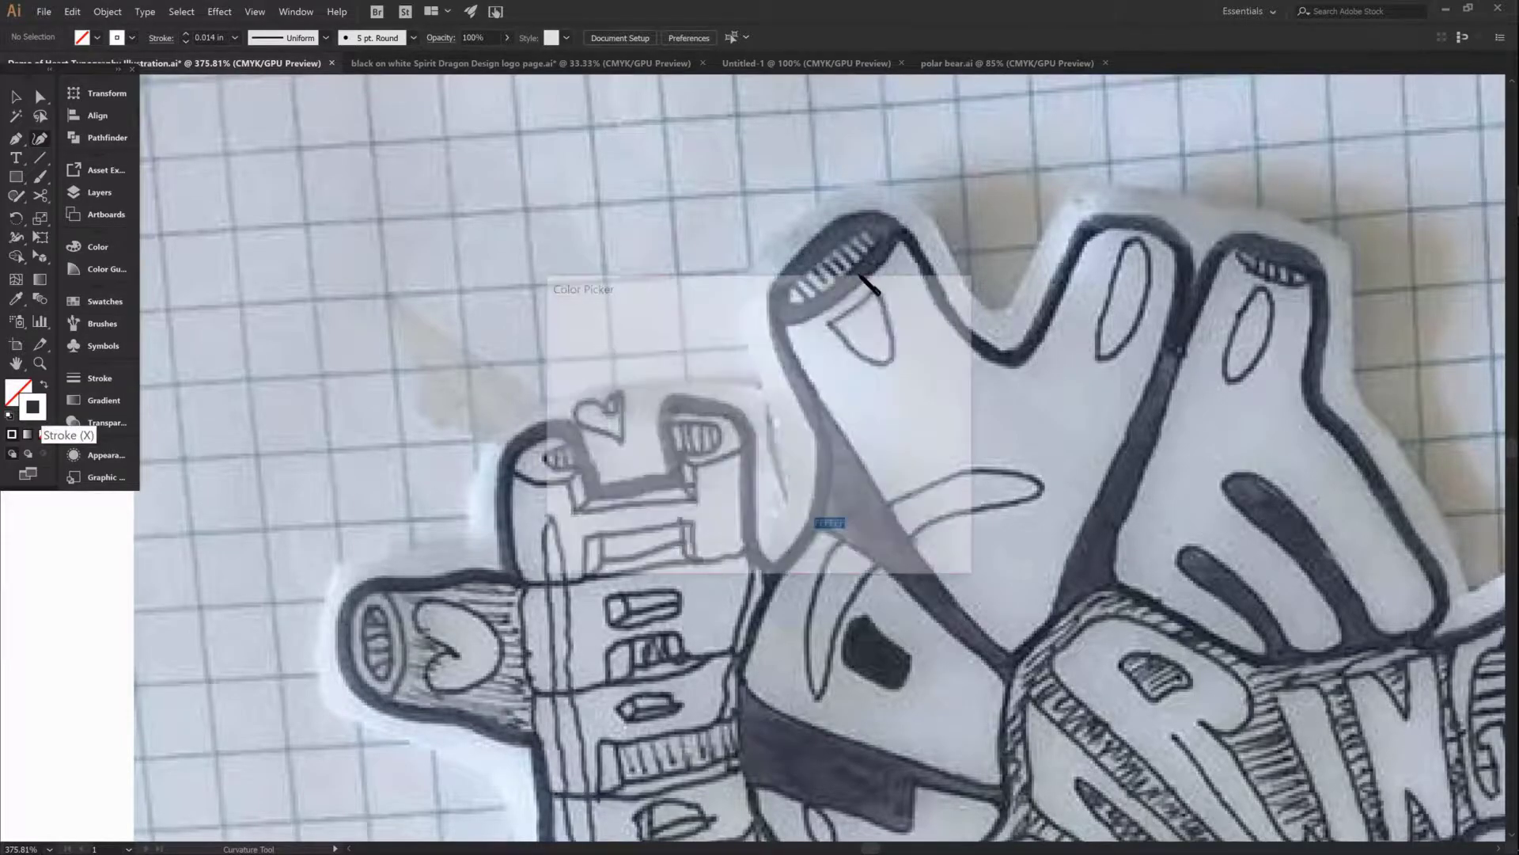
click(736, 376)
click(927, 335)
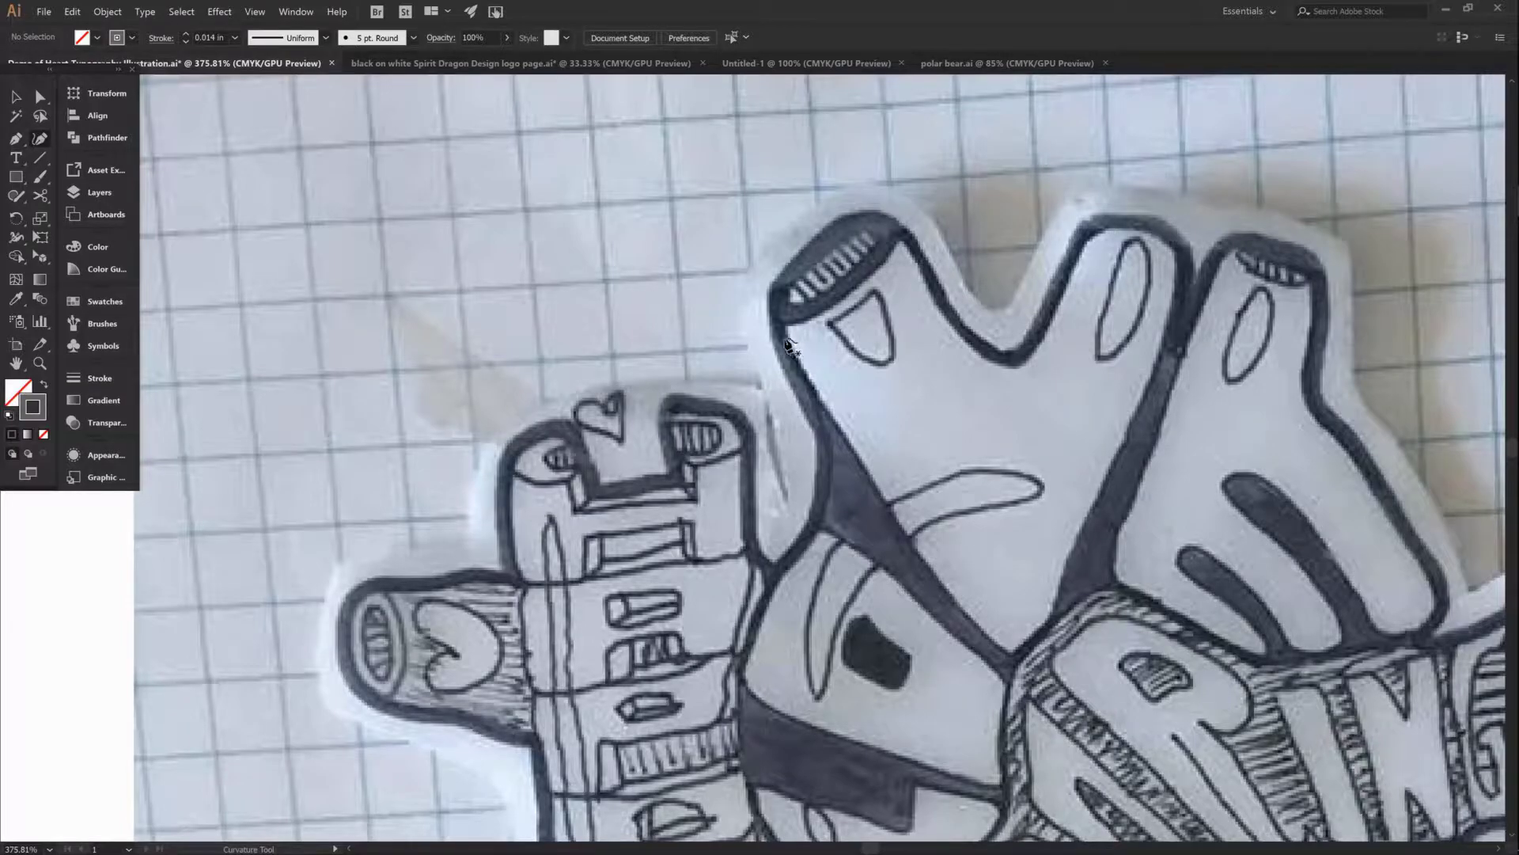
Trace the upper edge of the heart sketch with a curved path from the leftmost top tube across to the start of the rightmost one
click(789, 343)
click(787, 290)
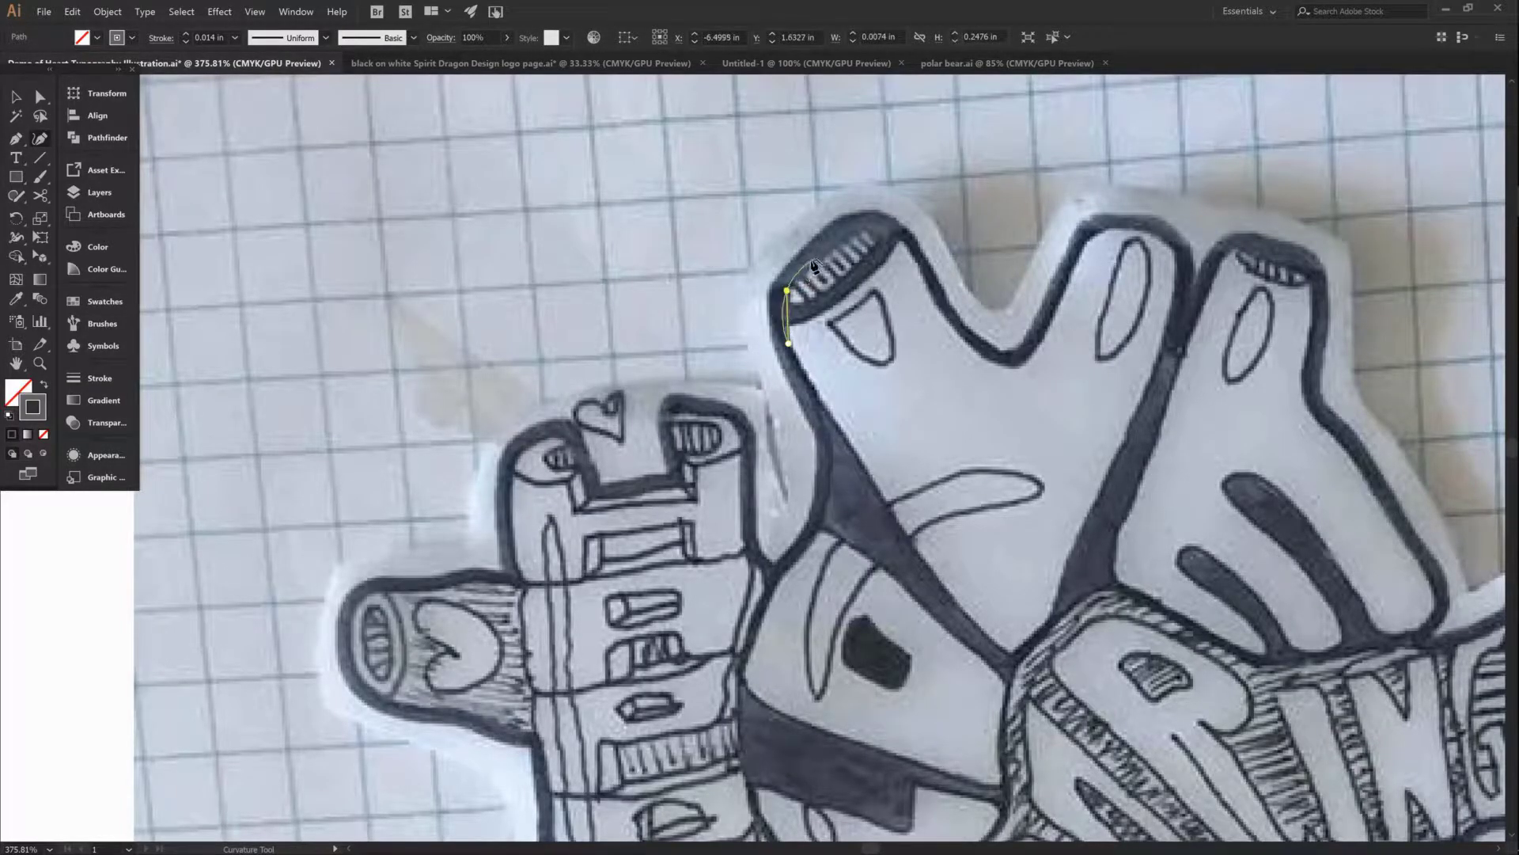
click(814, 254)
click(859, 225)
click(900, 226)
click(936, 271)
click(972, 328)
click(1001, 346)
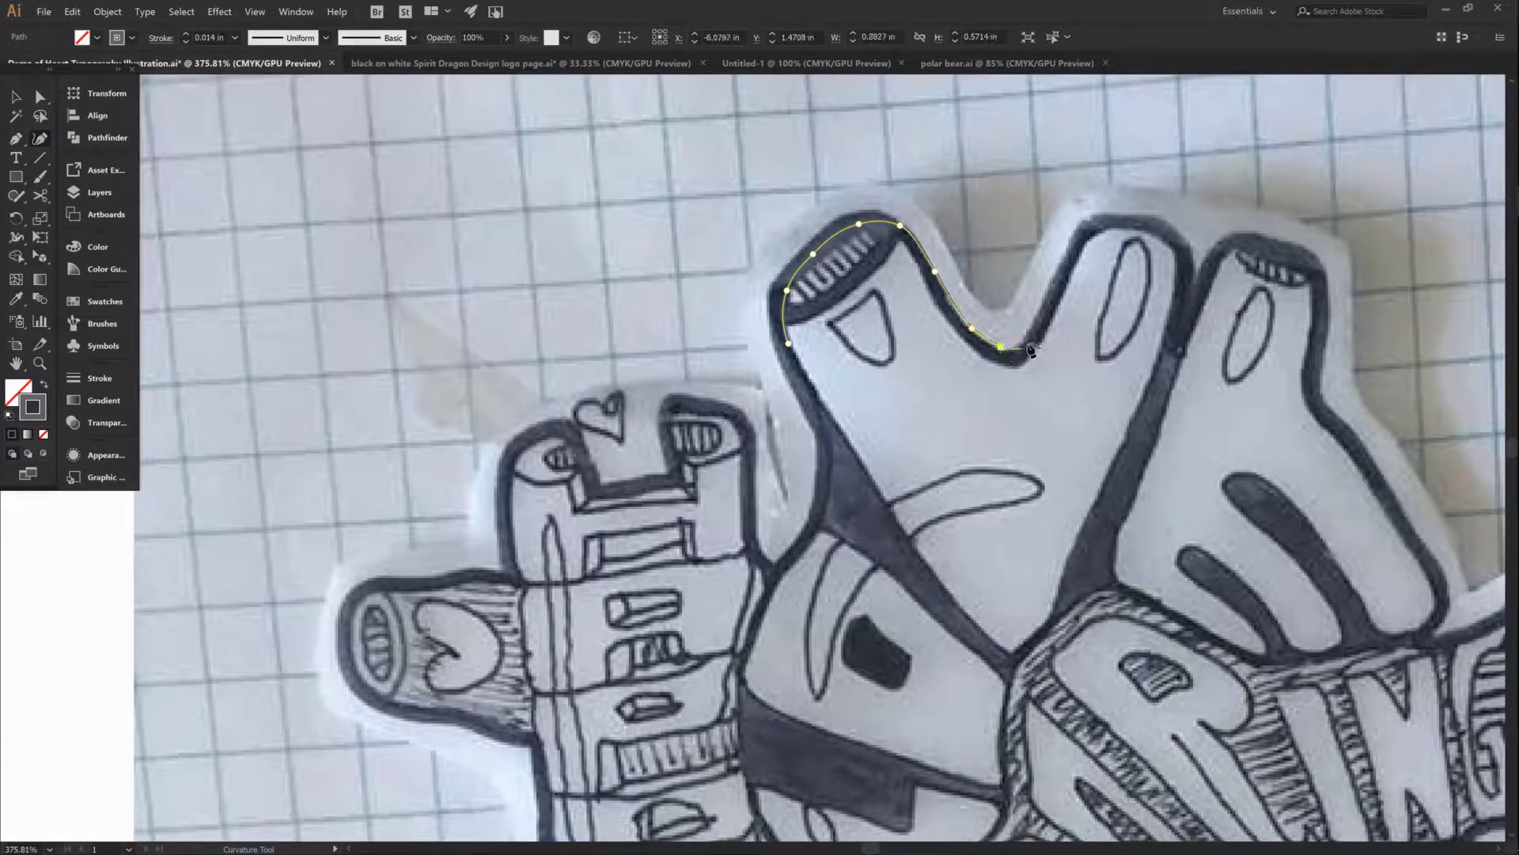
click(1024, 333)
click(1059, 273)
click(1084, 223)
click(1119, 216)
click(1176, 231)
click(1193, 260)
click(1187, 294)
click(1219, 238)
click(1270, 238)
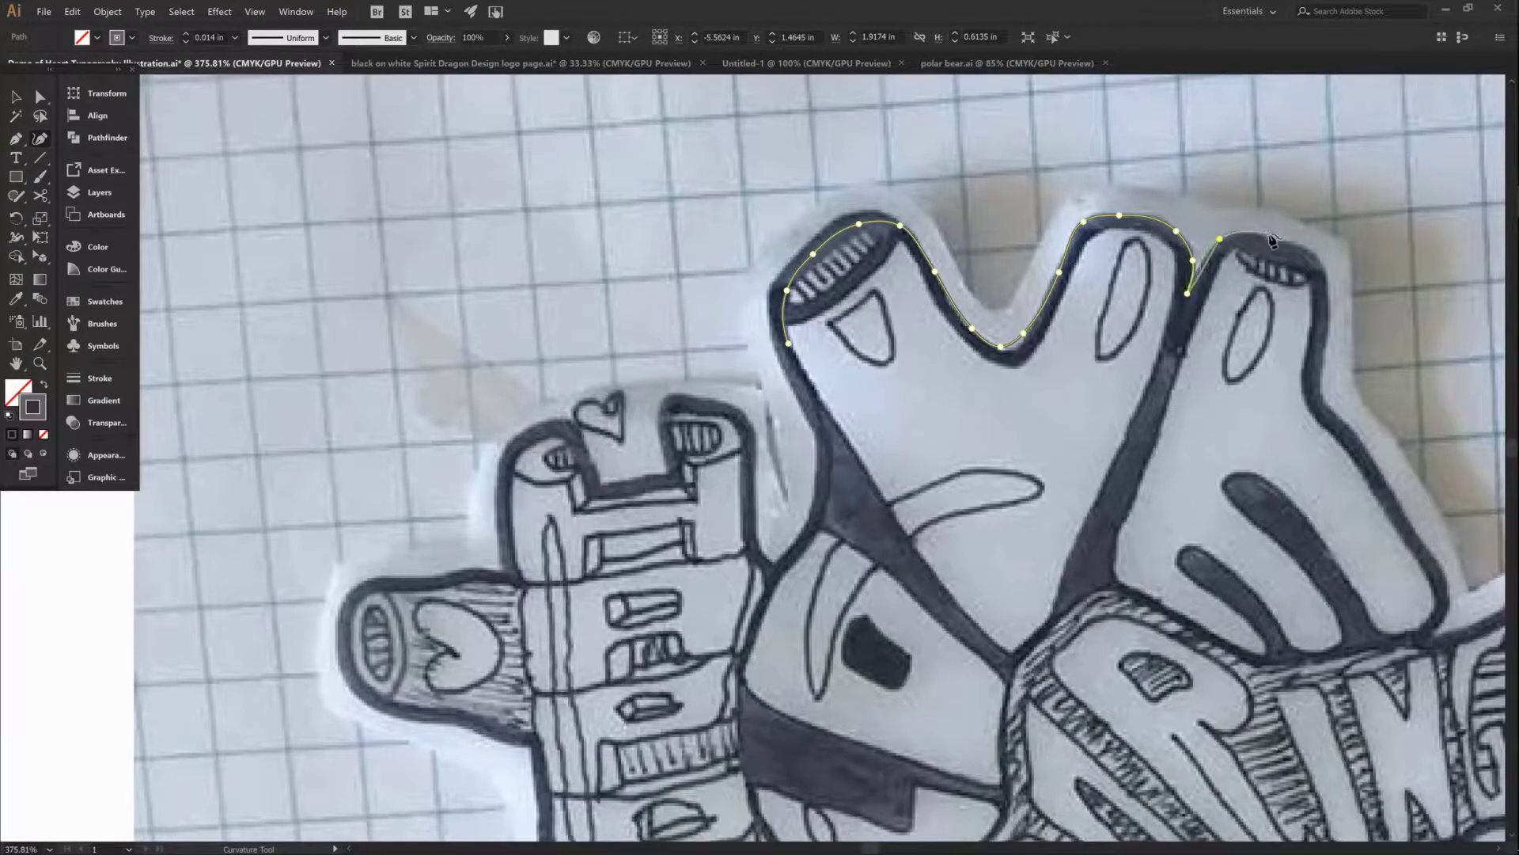
key(ctrl+minus)
key(ctrl+minus)
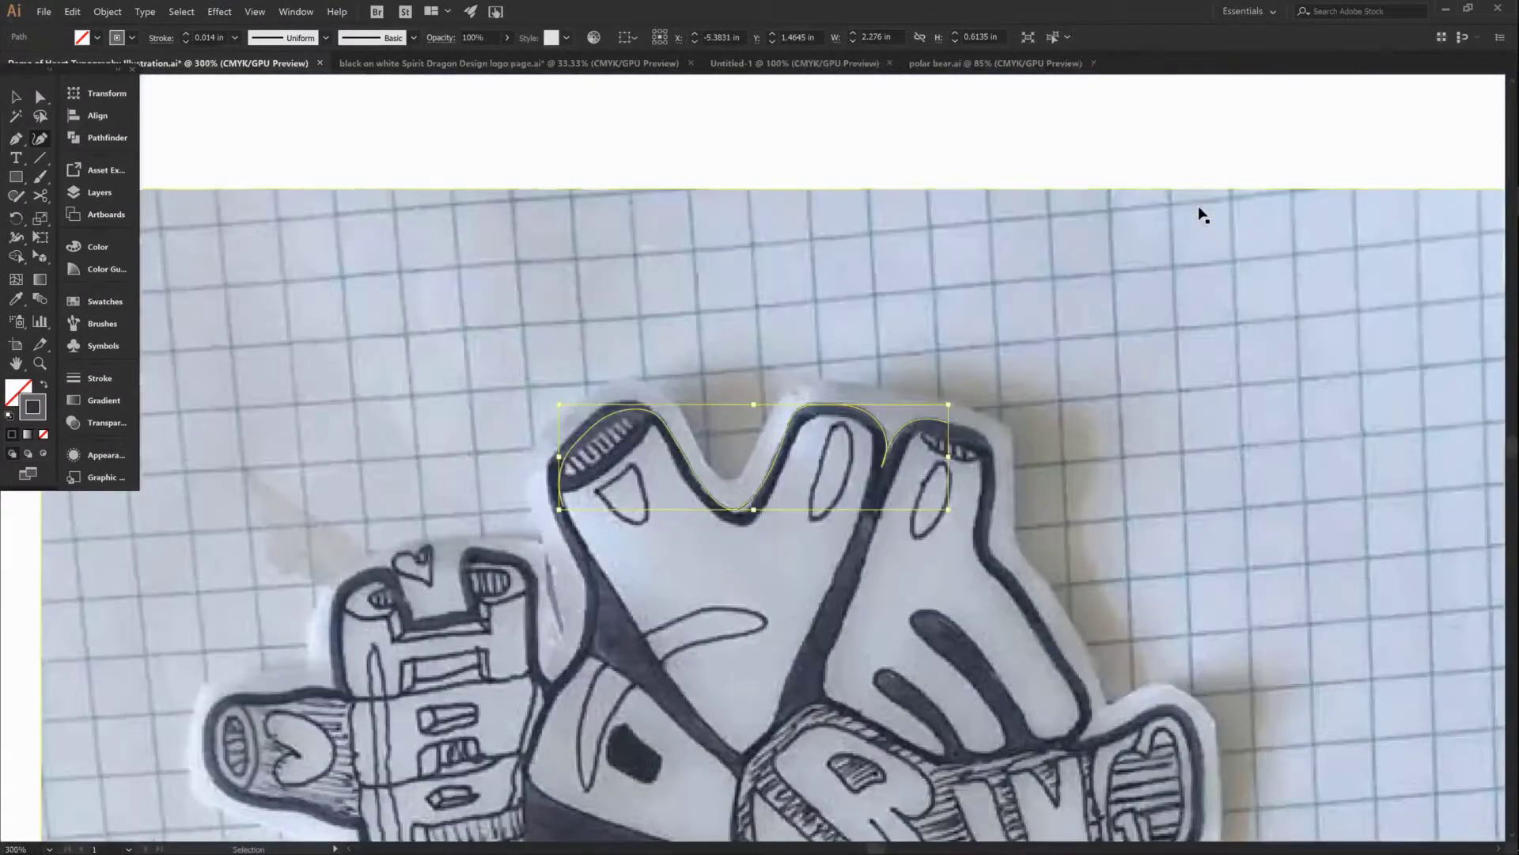
scroll(800, 187, down, 5)
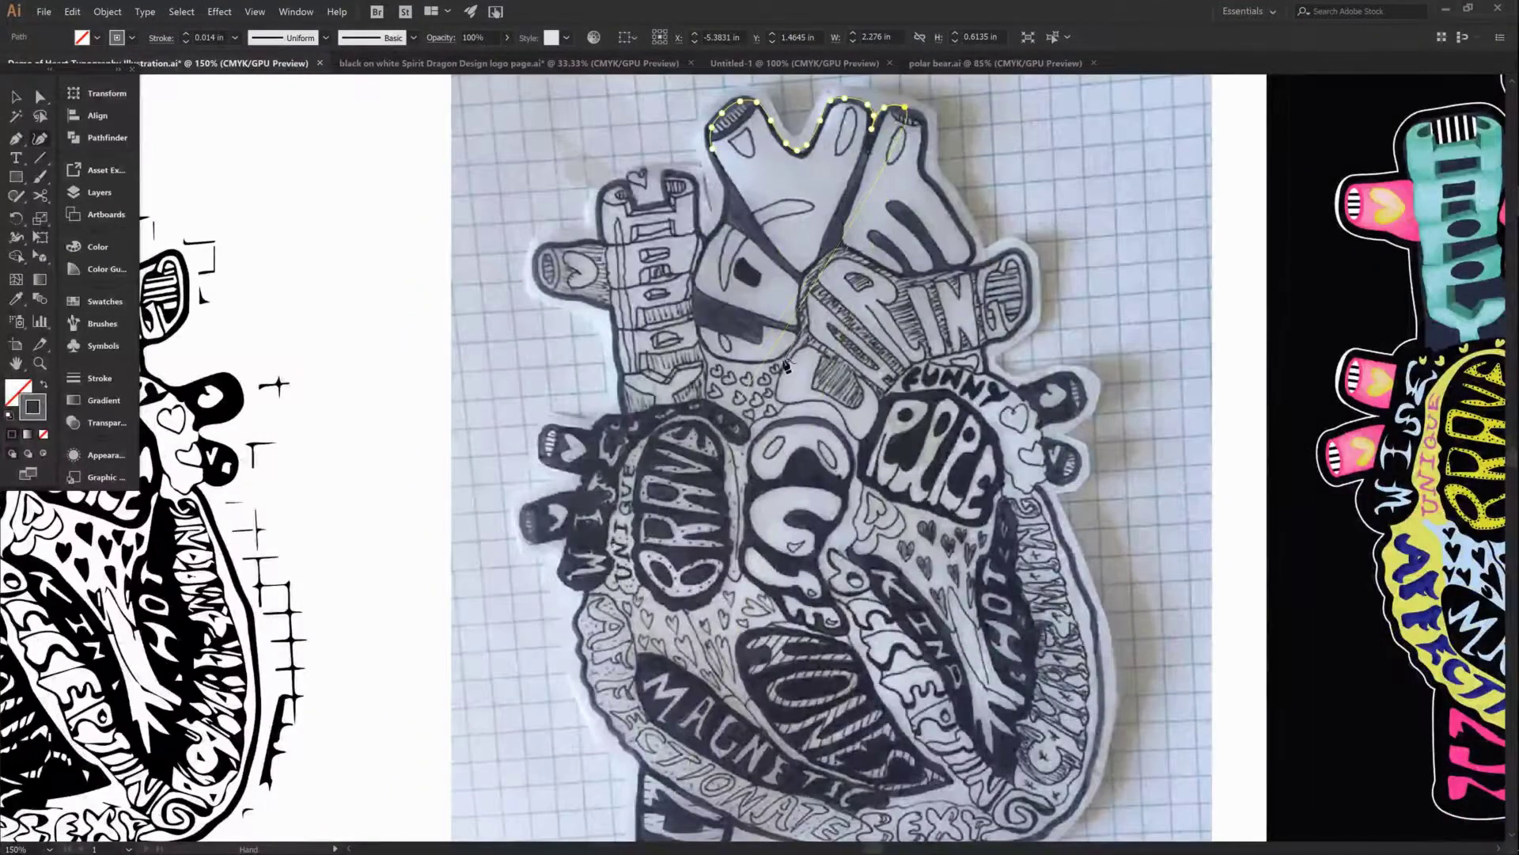
key(Escape)
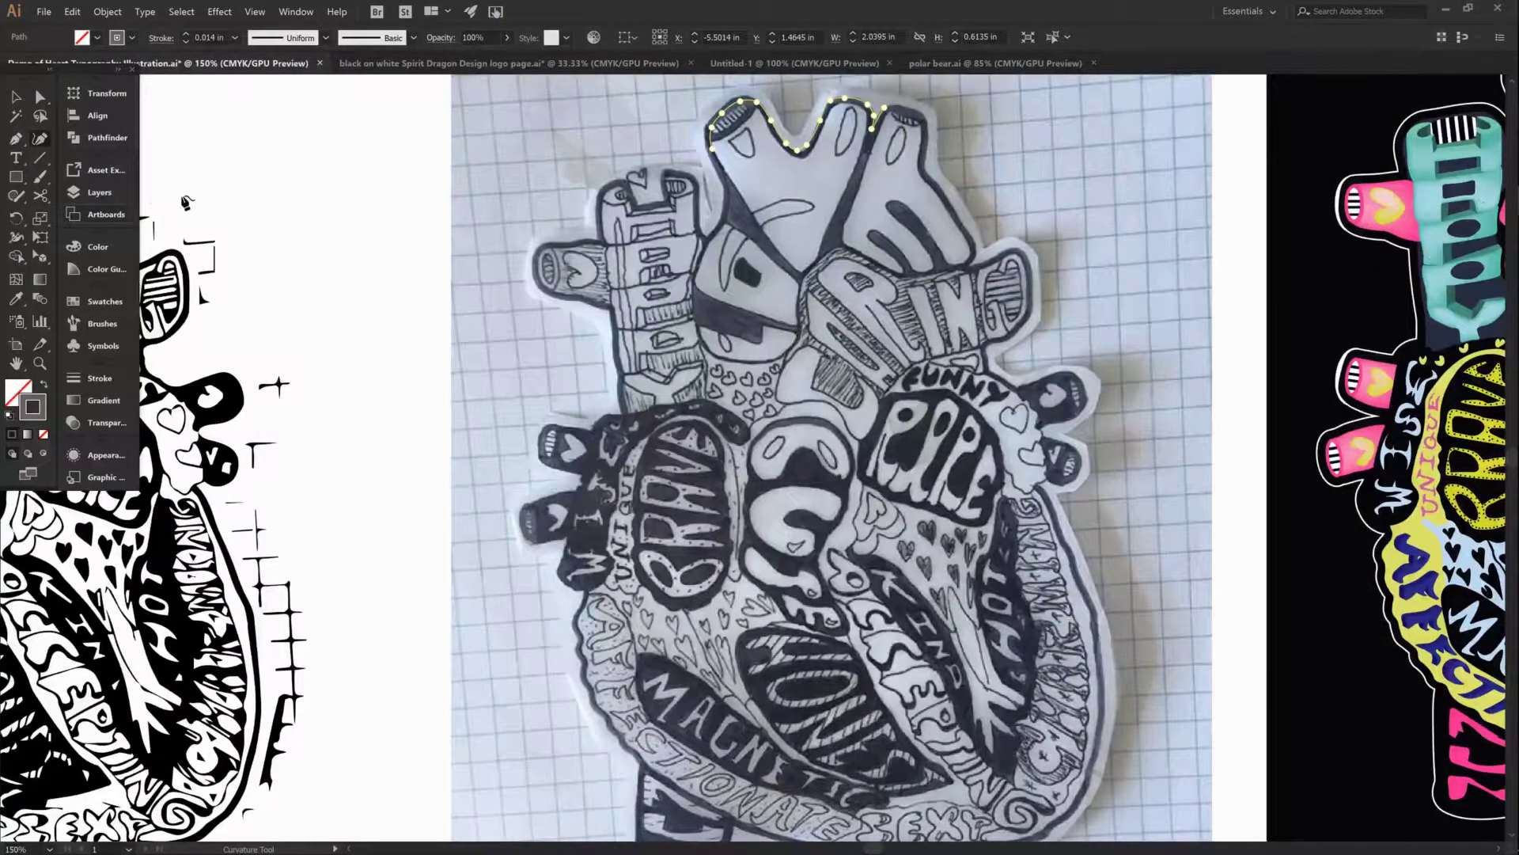
Show the vector and outline layers over the sketch photo and hide Layer 6
key(F7)
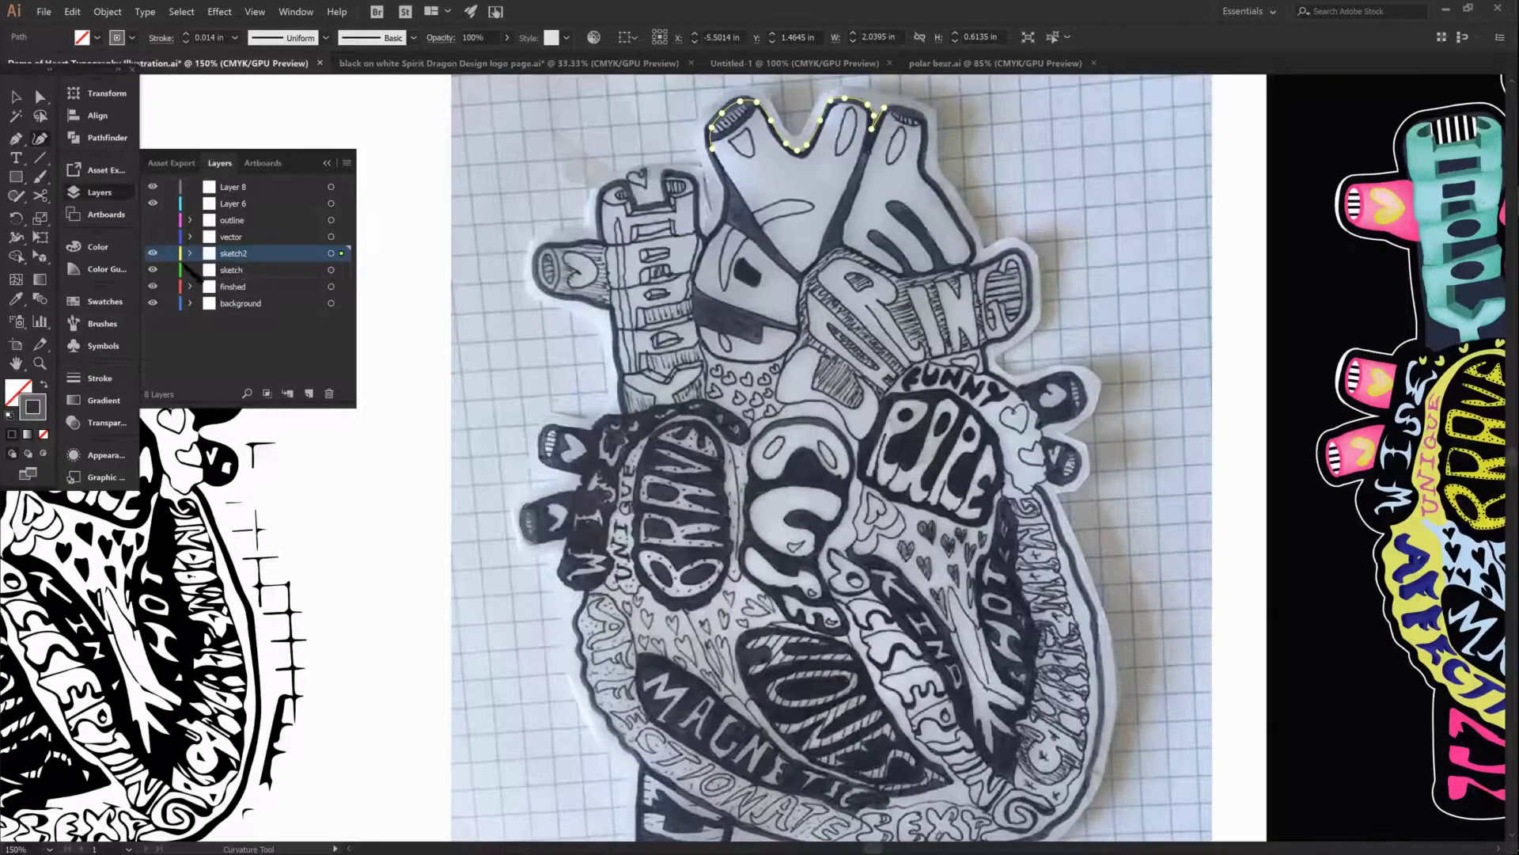
click(152, 255)
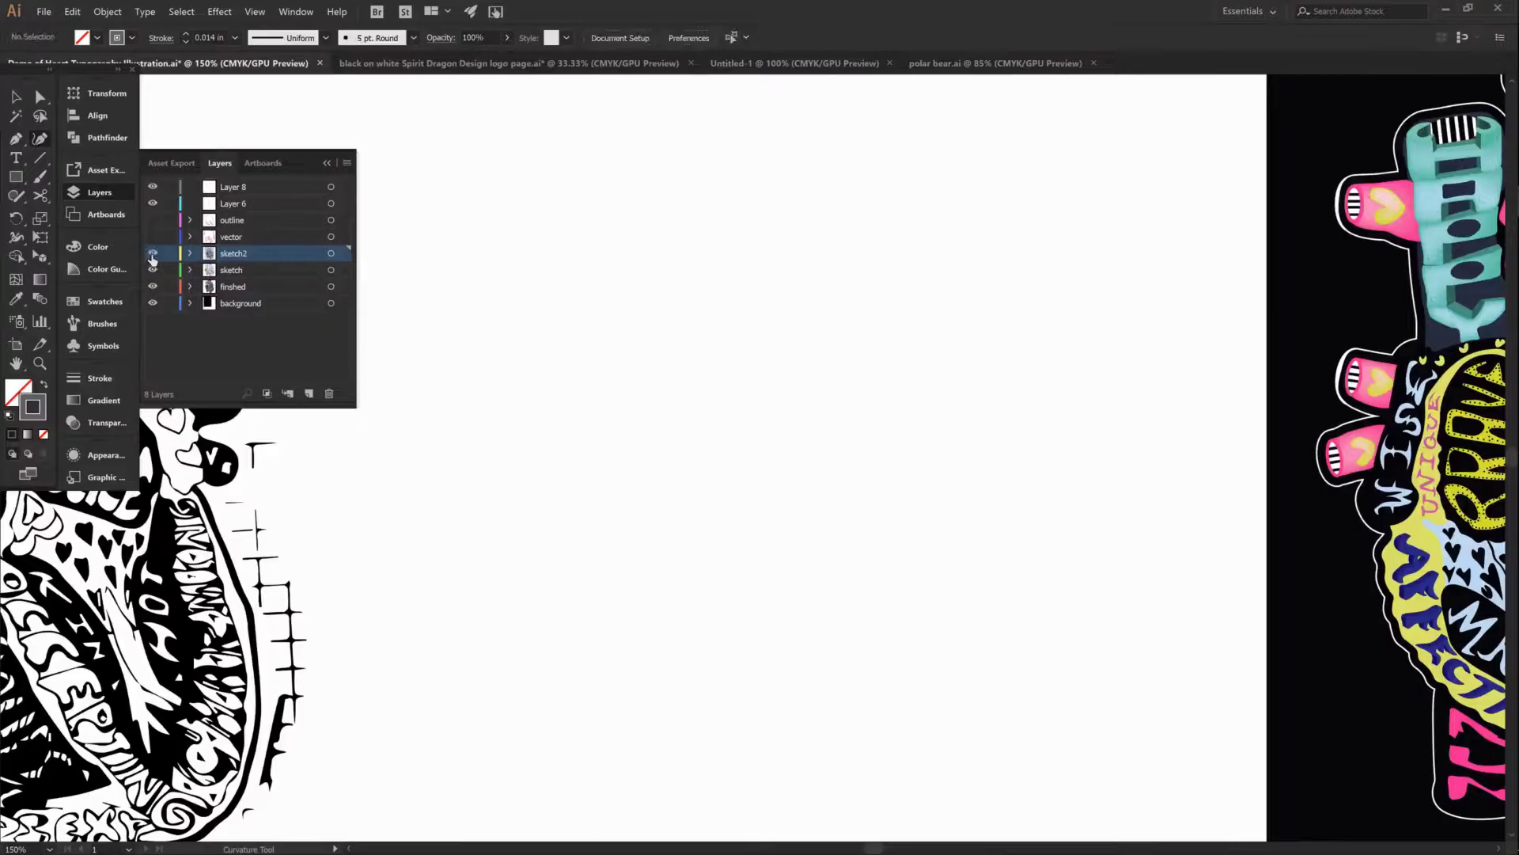
click(154, 252)
click(152, 237)
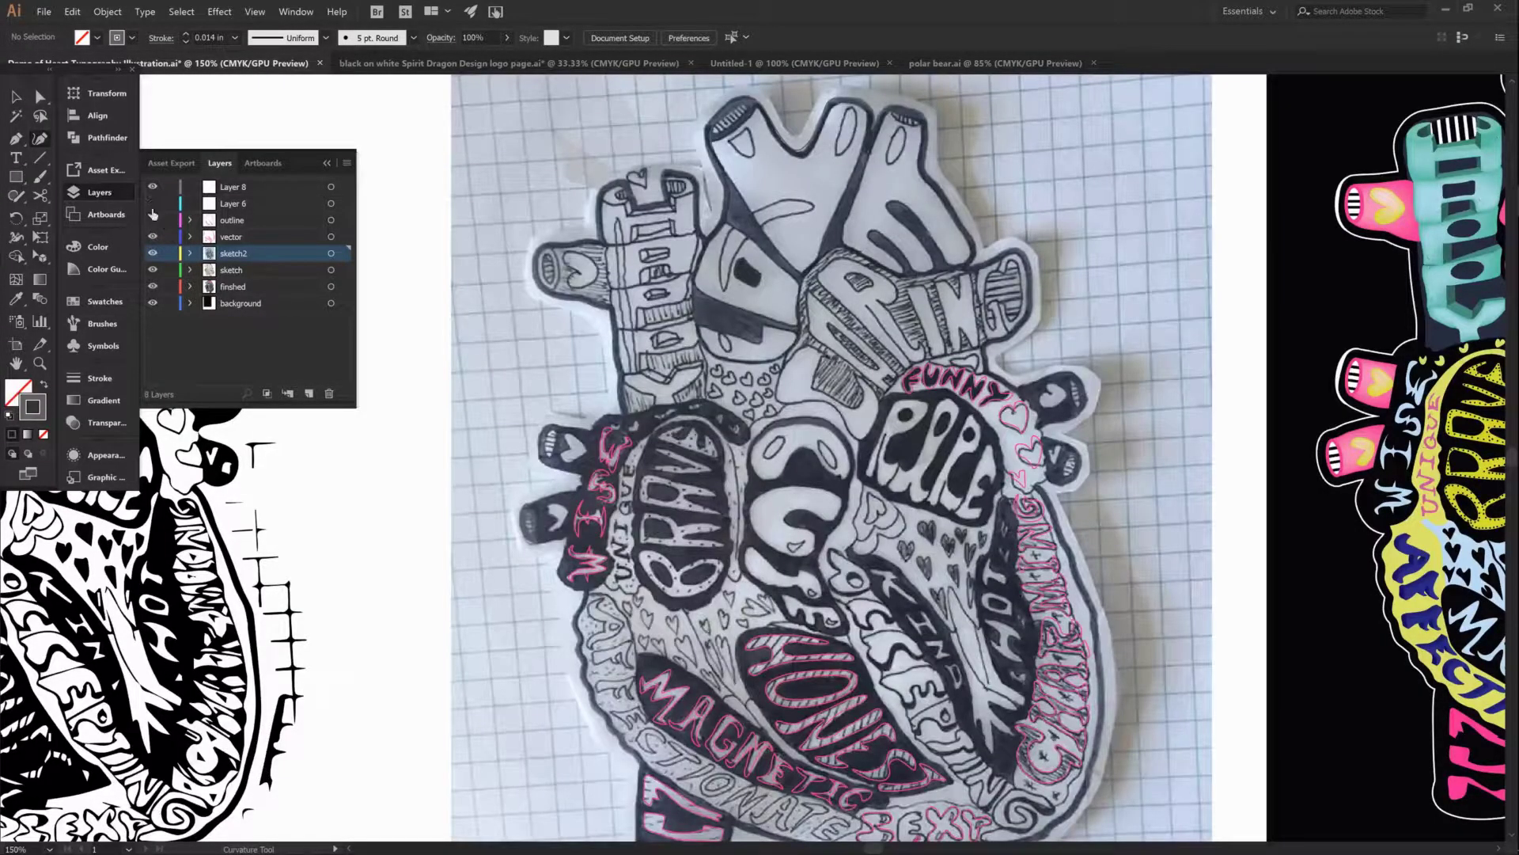
click(152, 219)
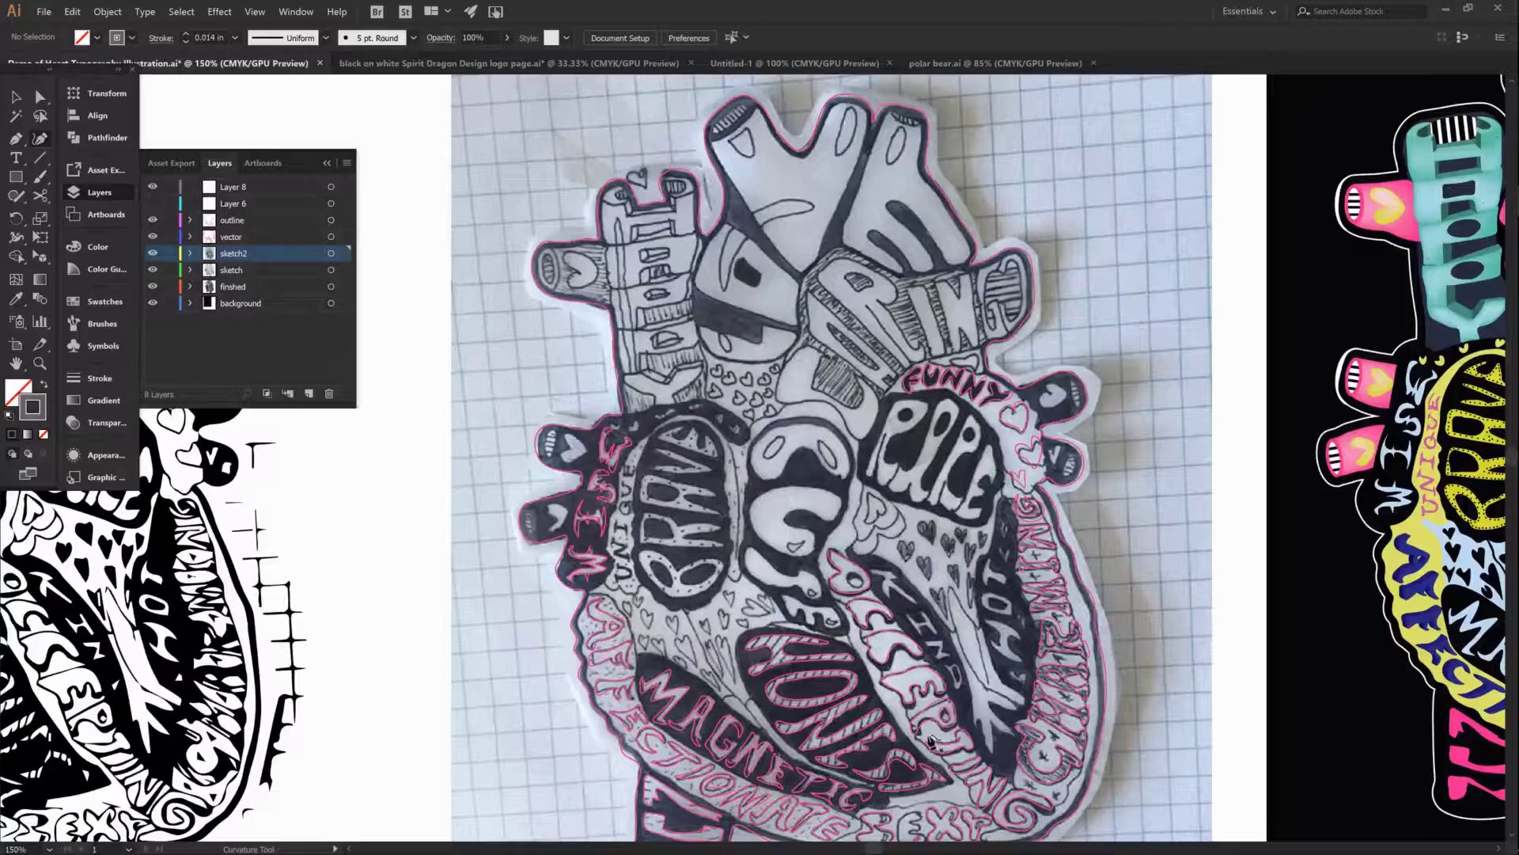
key(F7)
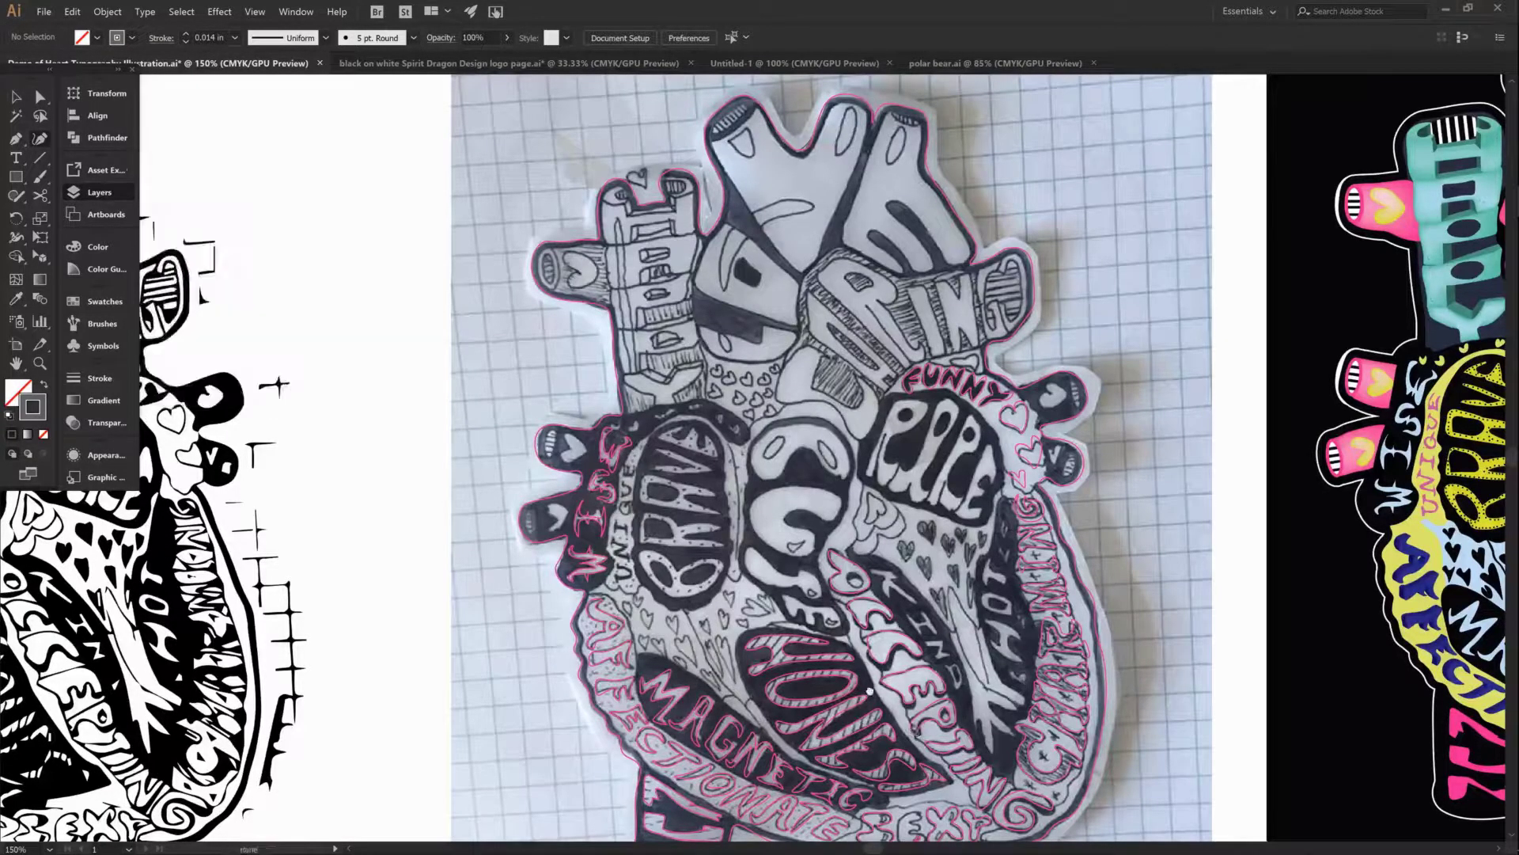
Compare the automatic black-and-white trace of the heart with the manually outlined sketch photo
scroll(1026, 679, left, 3)
scroll(1026, 679, down, 1)
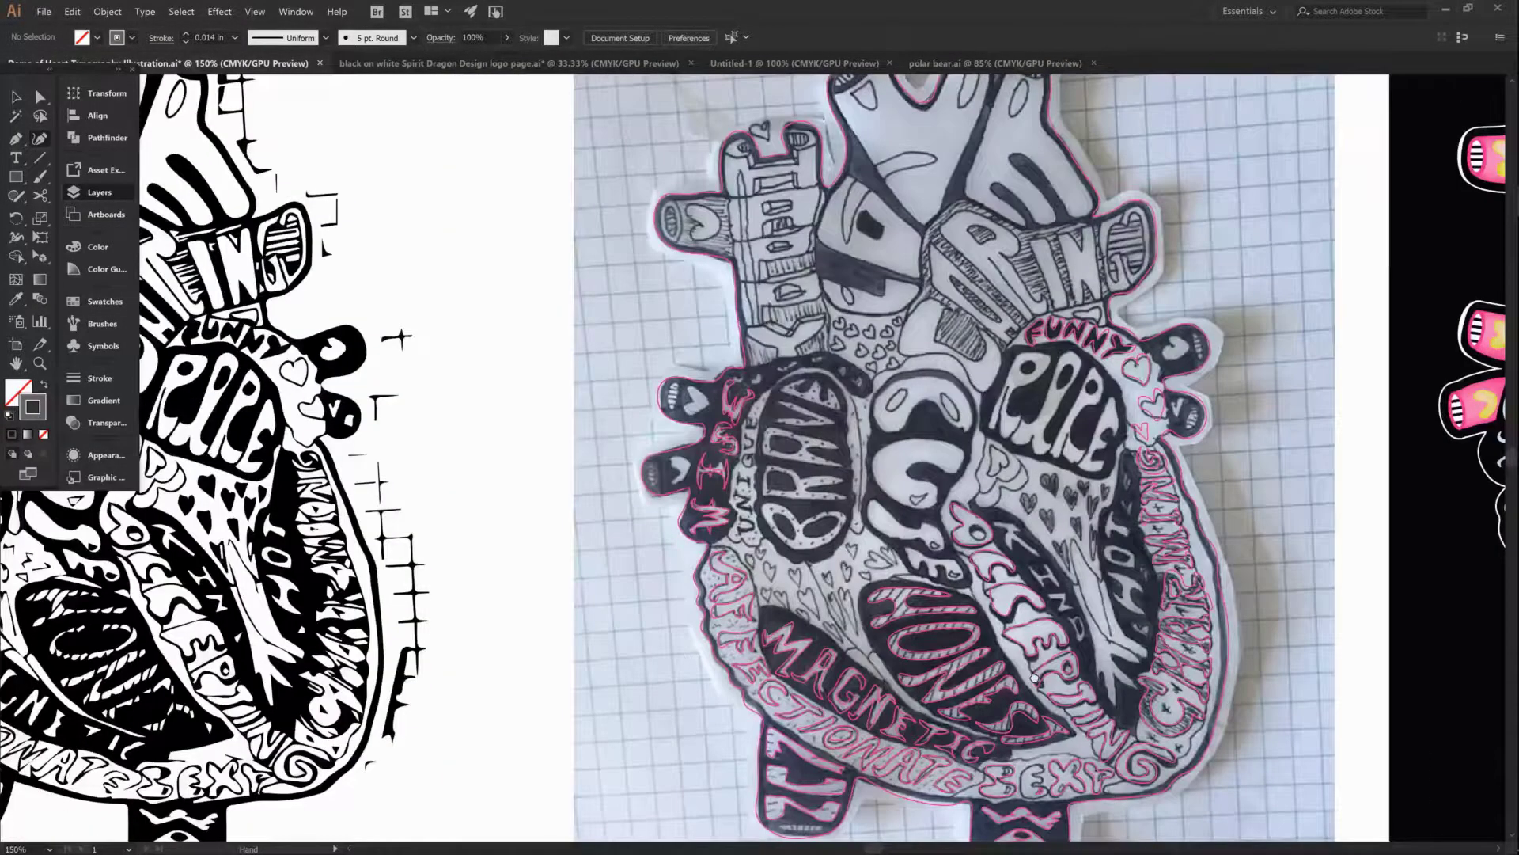
scroll(1230, 674, left, 4)
scroll(1231, 675, up, 1)
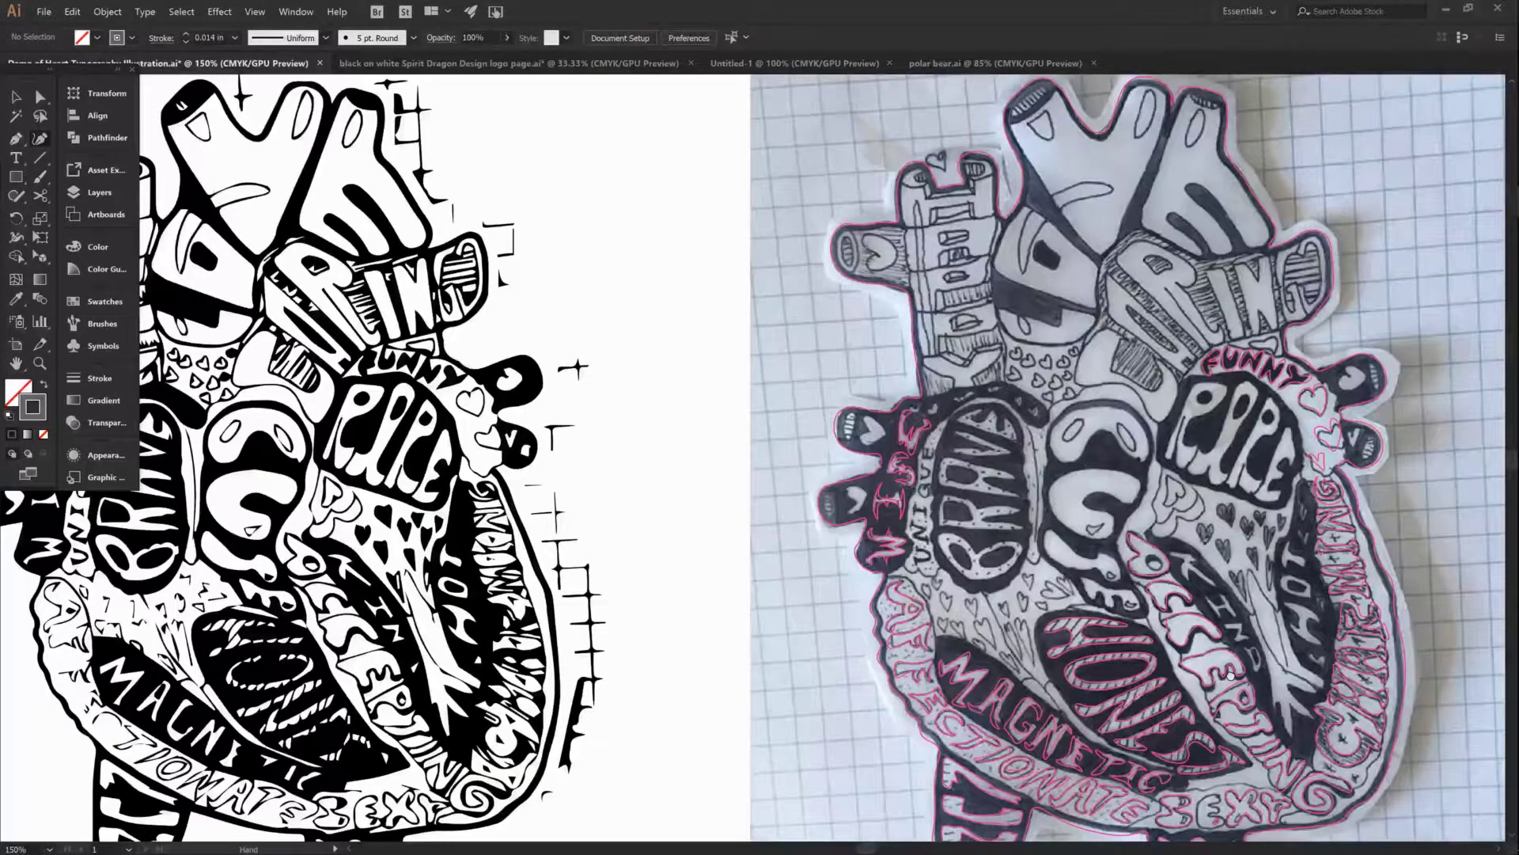
scroll(1231, 675, down, 1)
scroll(1231, 675, left, 1)
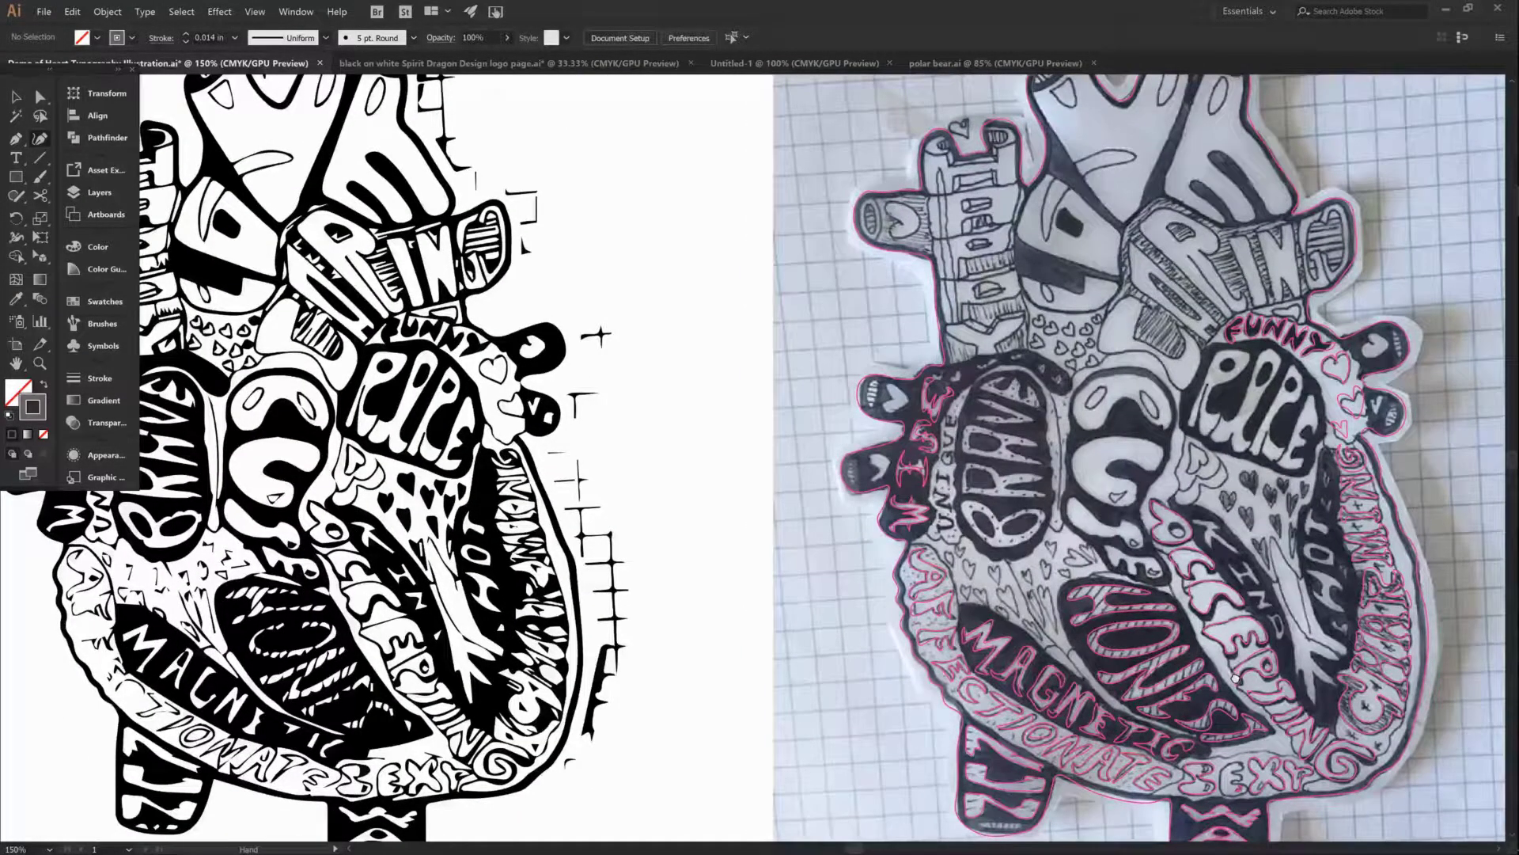
scroll(1235, 678, left, 1)
scroll(1259, 687, left, 1)
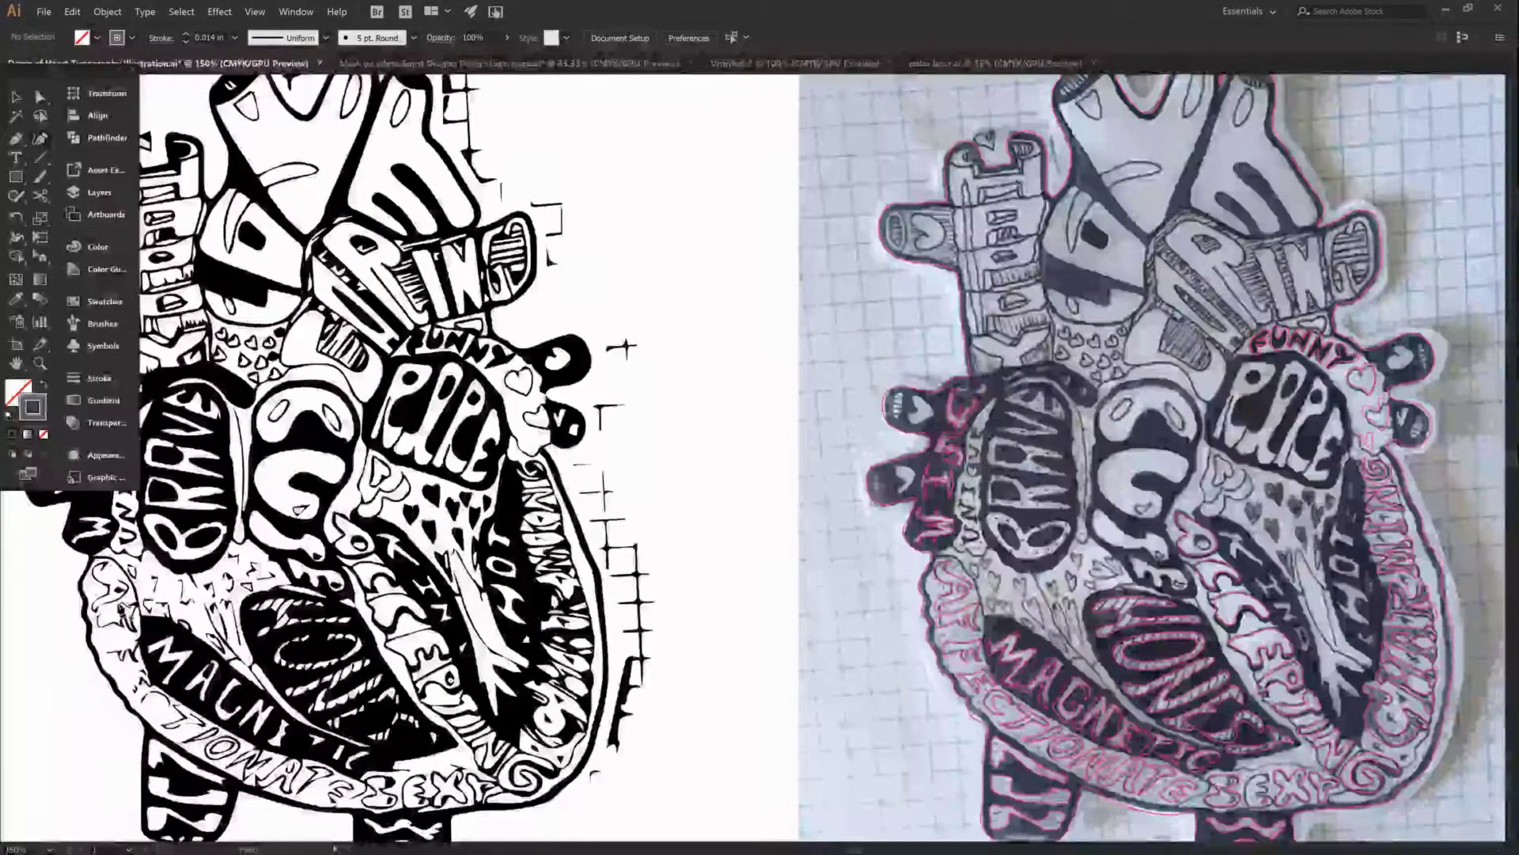
click(1214, 656)
key(Escape)
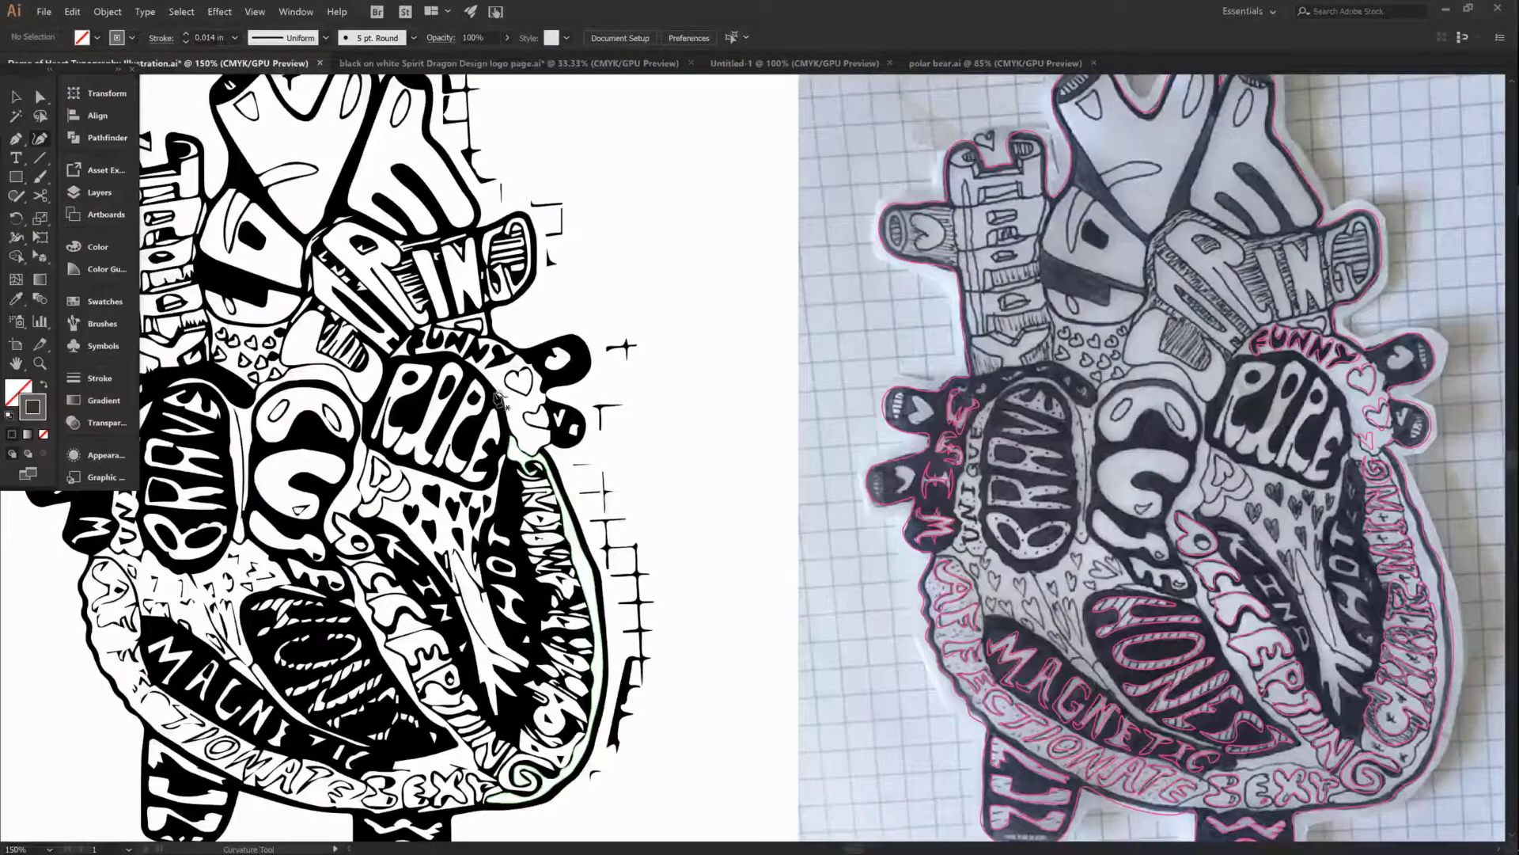
key(ctrl)
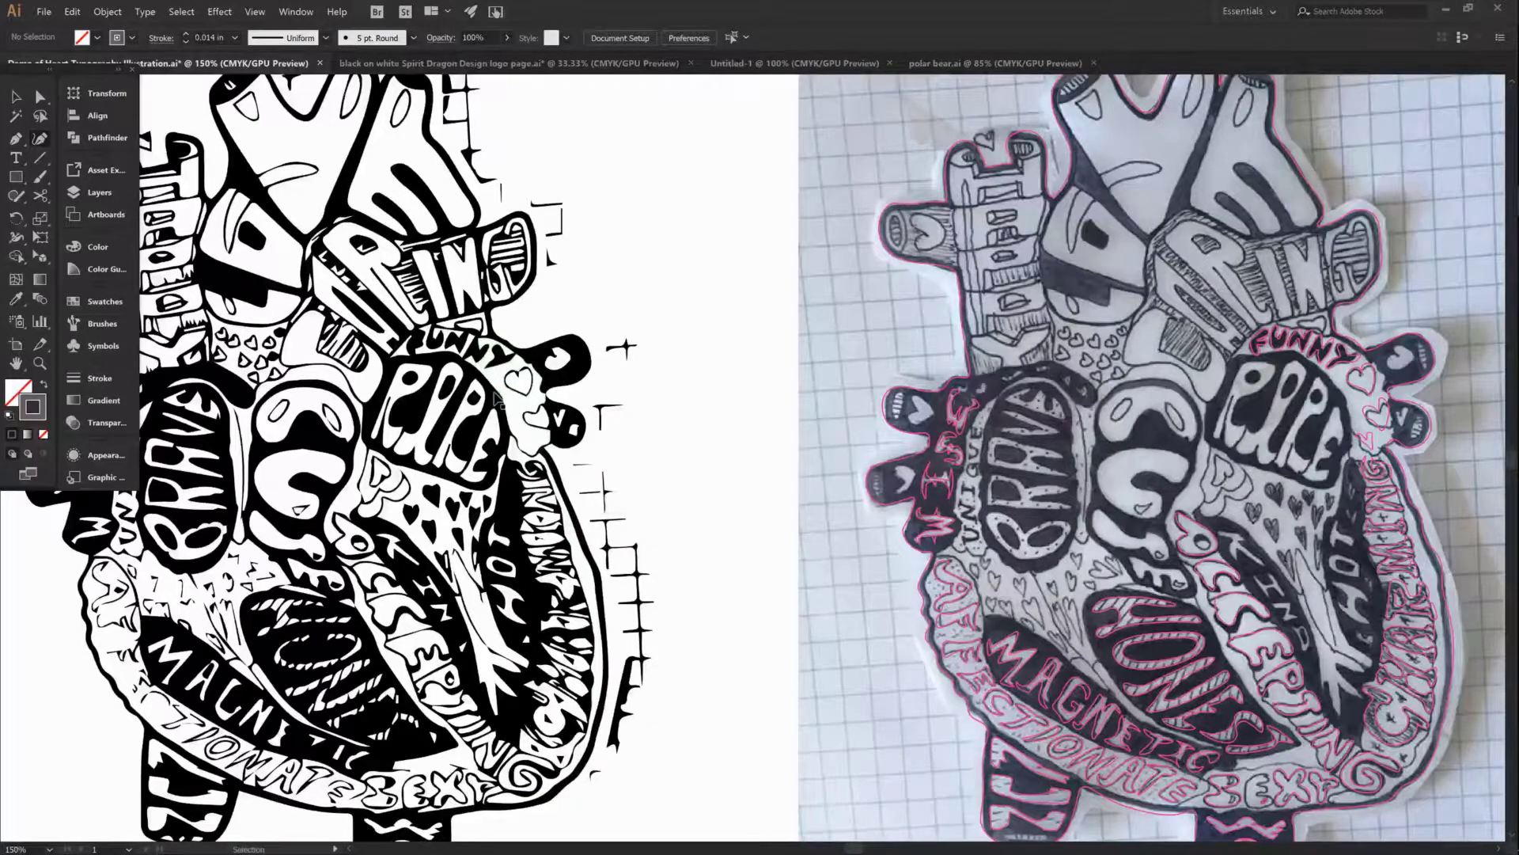
scroll(496, 399, down, 3)
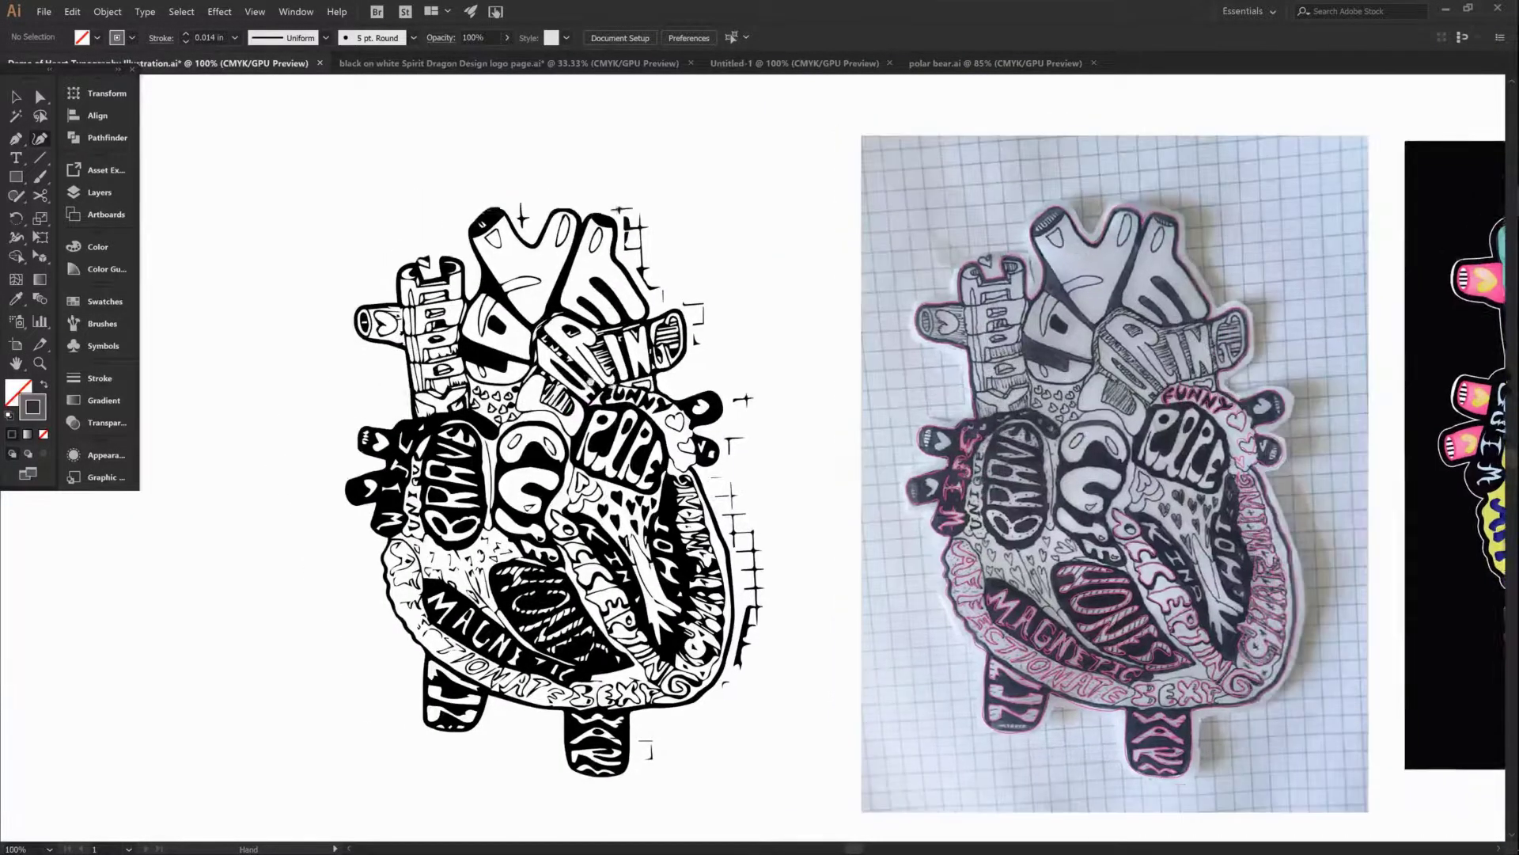
Move the white traced shapes of the heart's top tubes and the adjoining rounded section onto the matching areas of the sketch photo
key(v)
click(487, 352)
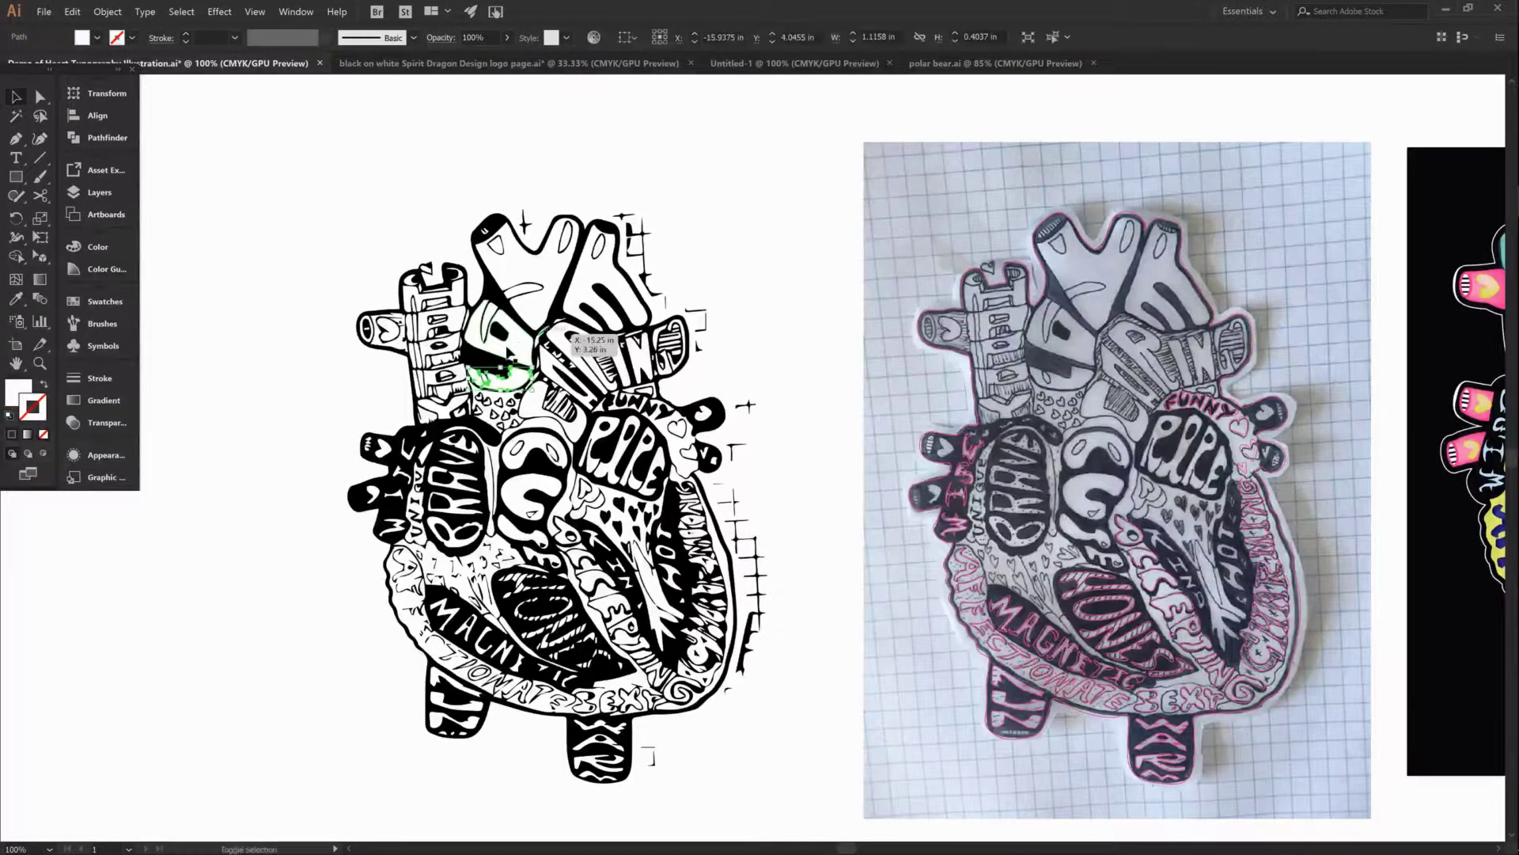
shift+click(528, 336)
shift+click(581, 261)
shift+click(605, 259)
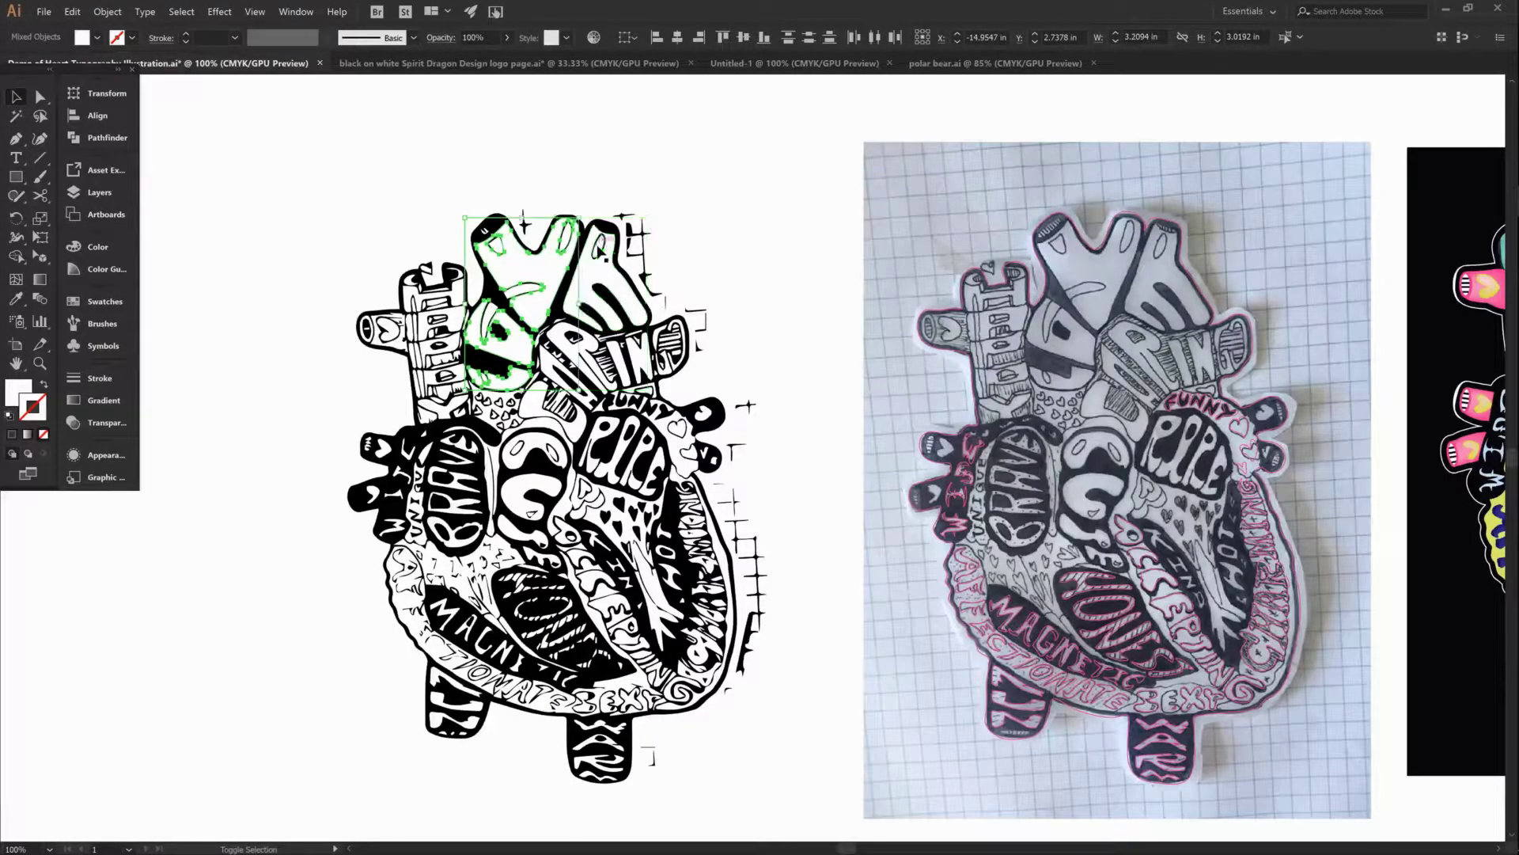
click(599, 241)
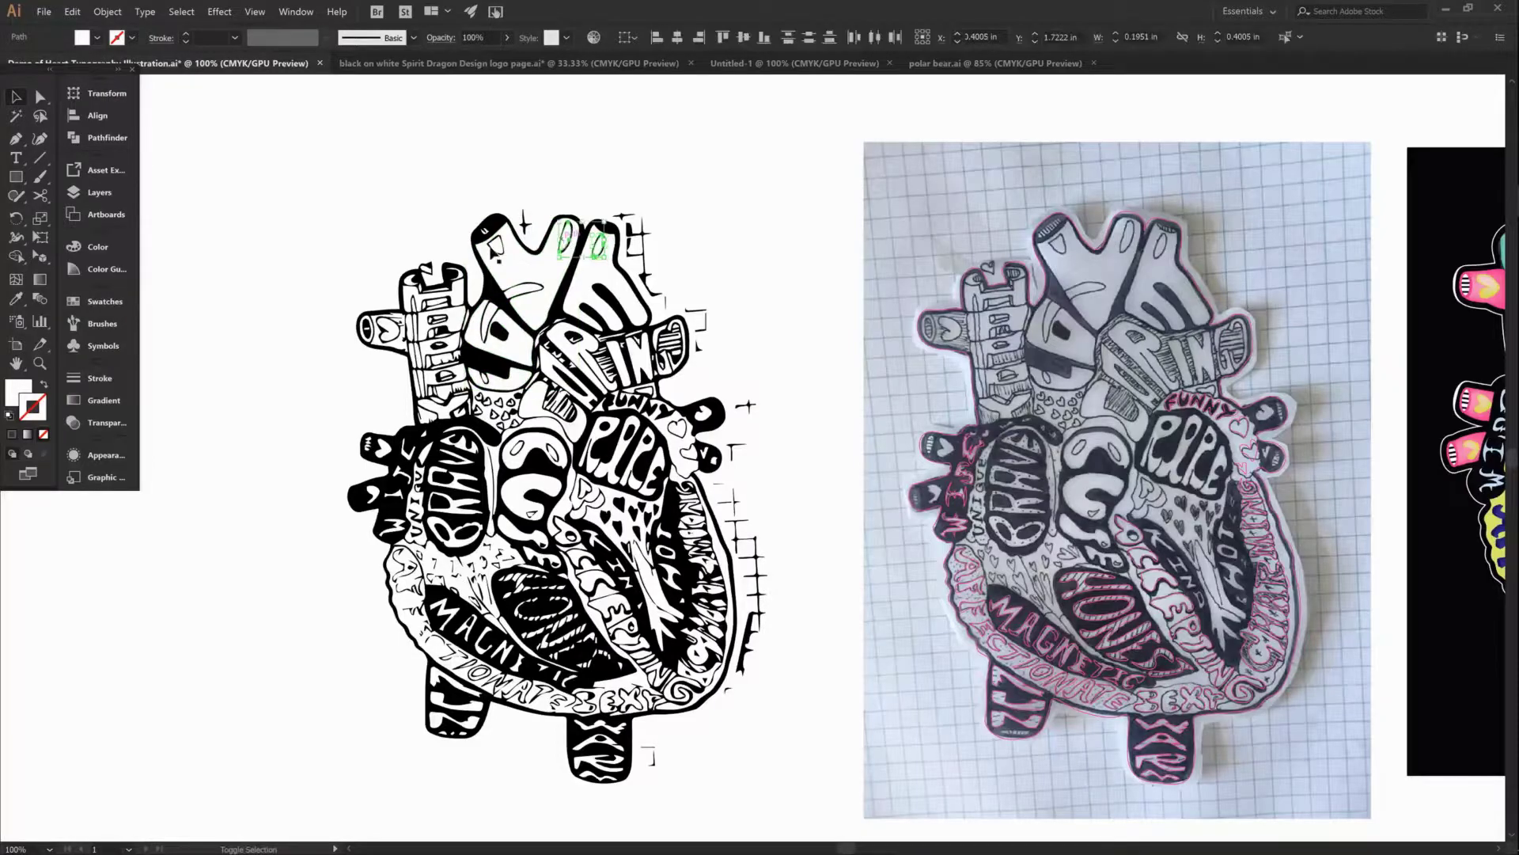
shift+click(492, 249)
shift+click(513, 292)
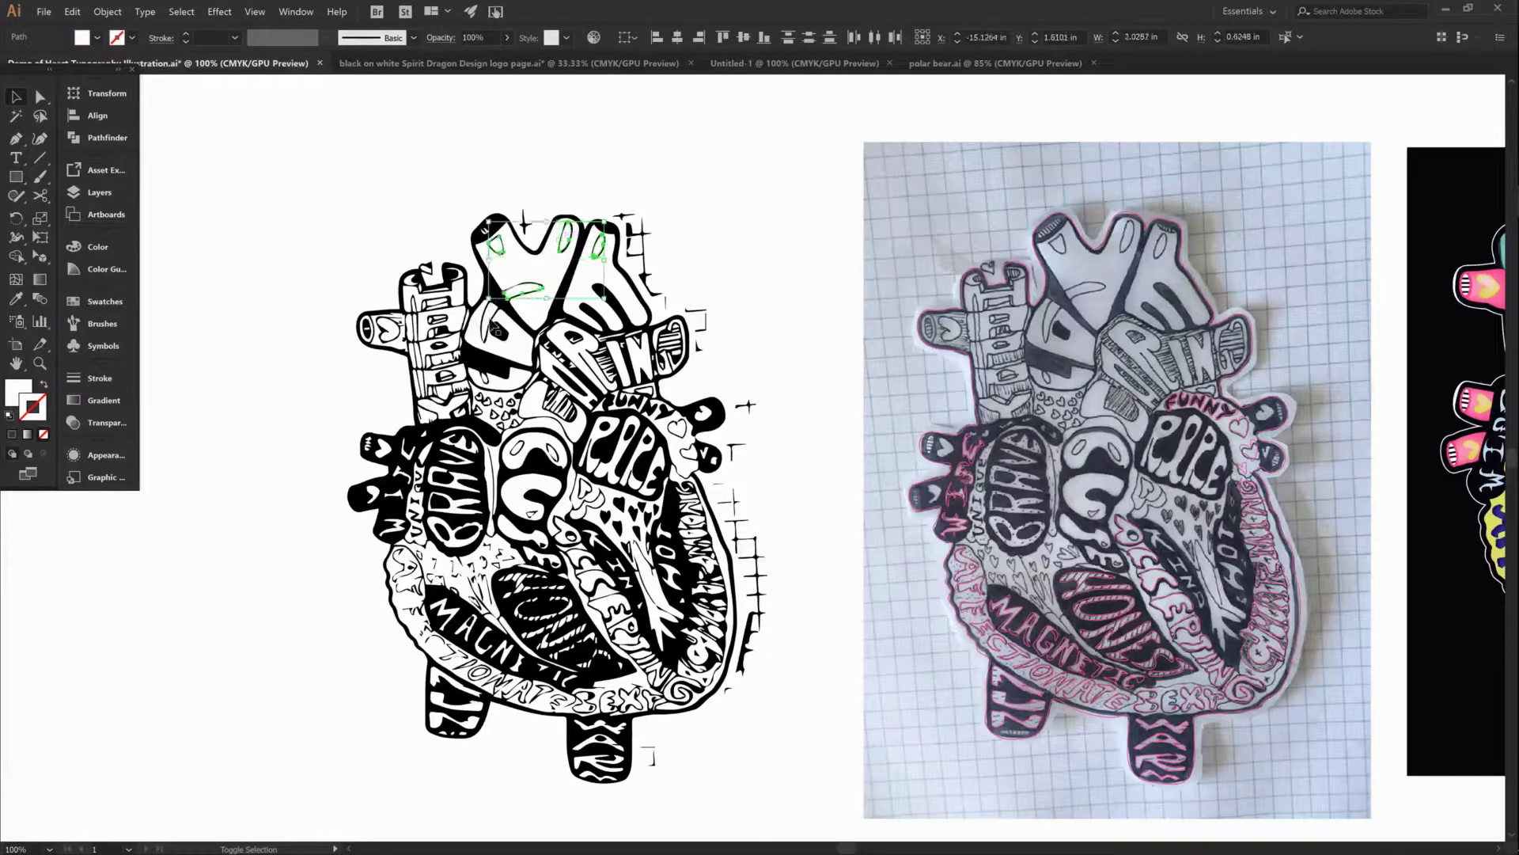
shift+click(488, 320)
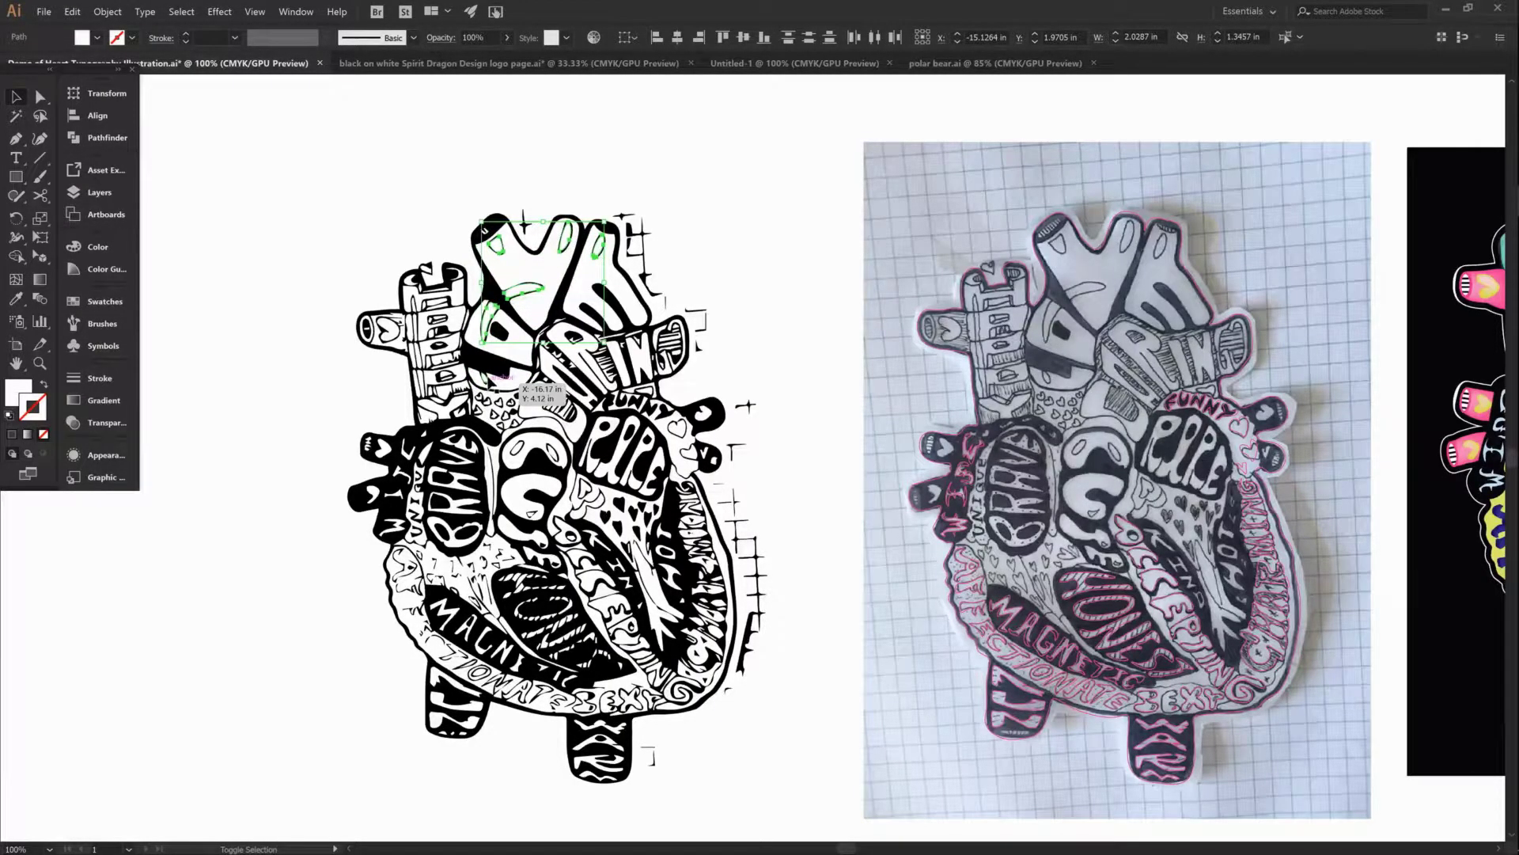
shift+click(491, 376)
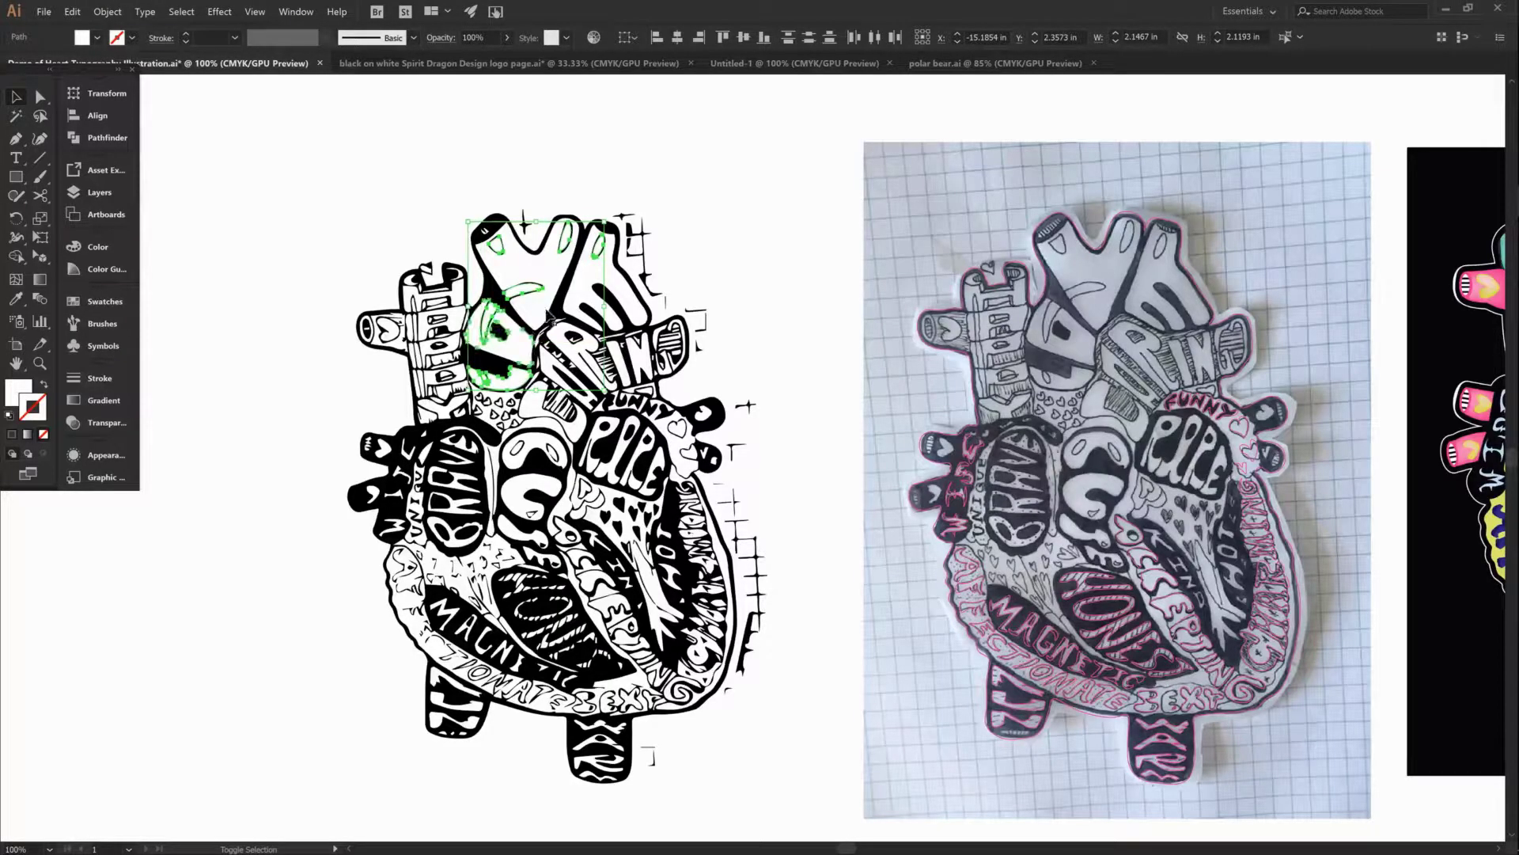
shift+click(547, 317)
shift+click(617, 273)
drag(582, 273, 1157, 282)
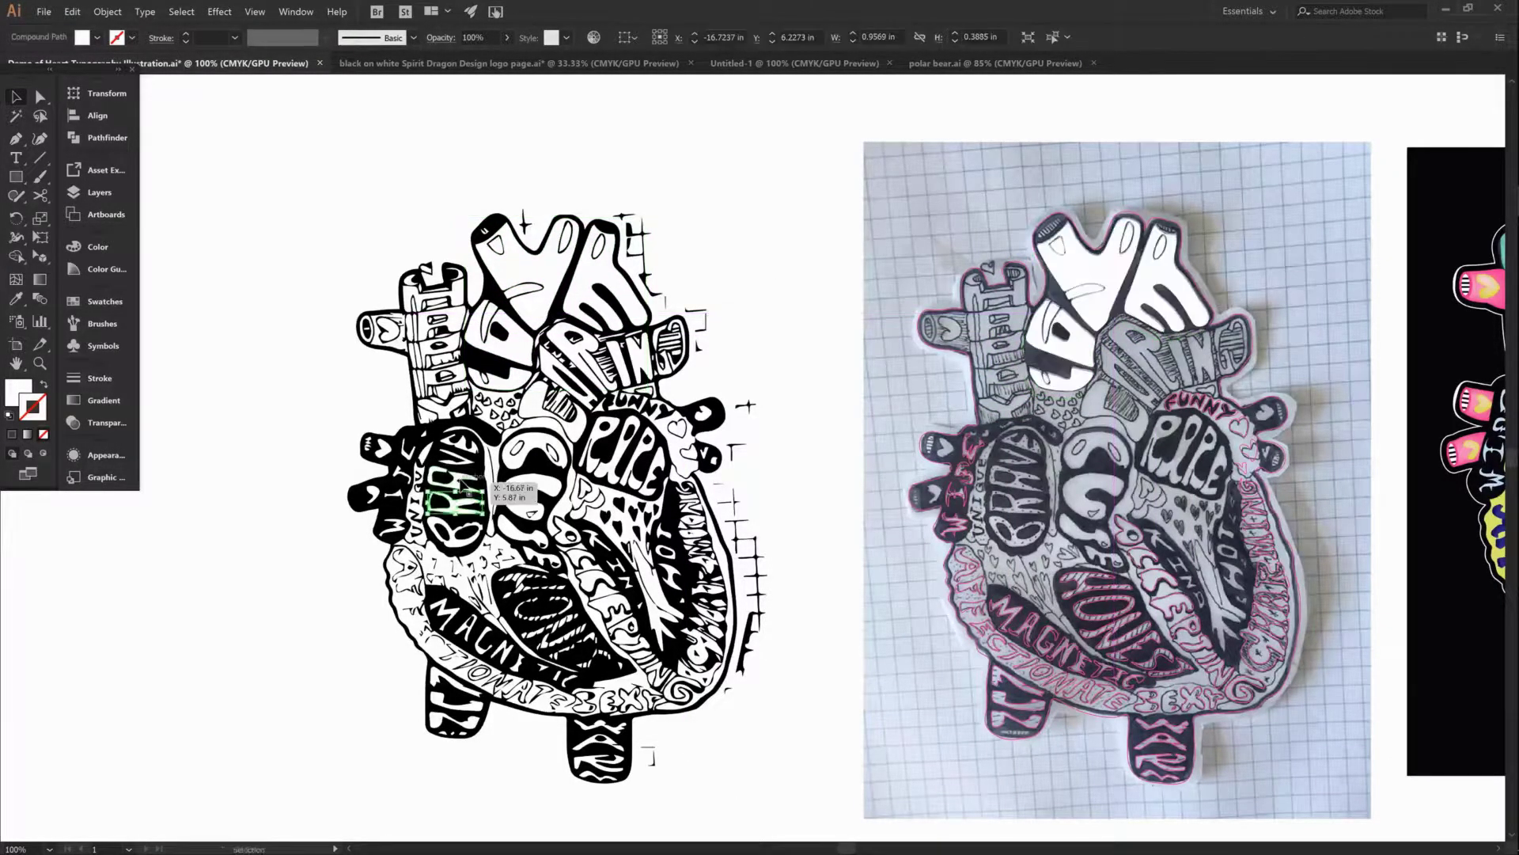
Move the white traced lettering of BRAVE, the central word and the word under FUNNY onto the matching areas of the sketch photo
click(464, 475)
drag(462, 469, 467, 460)
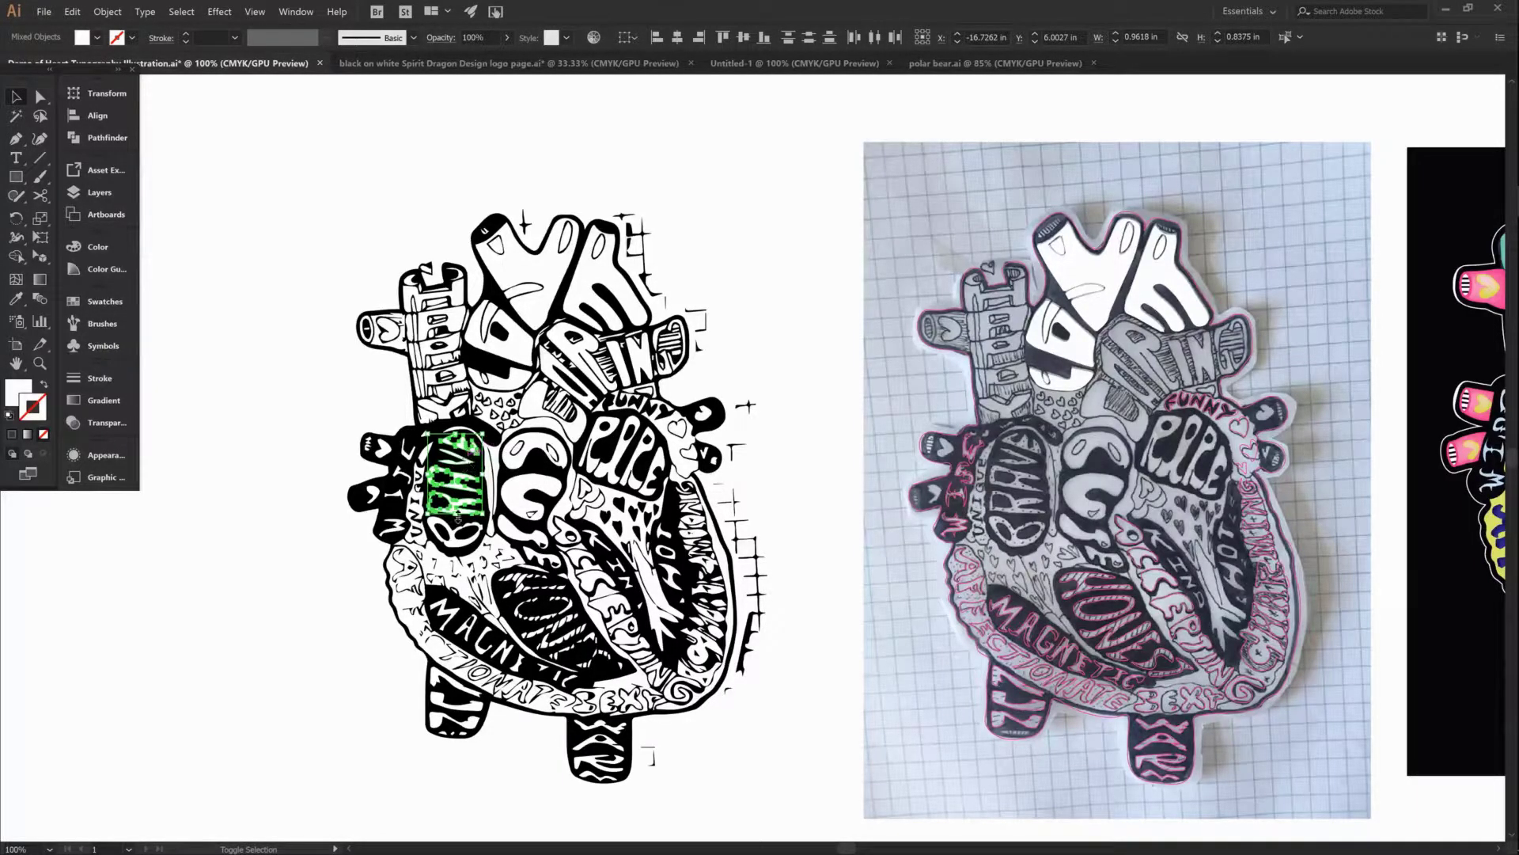
drag(457, 516, 456, 546)
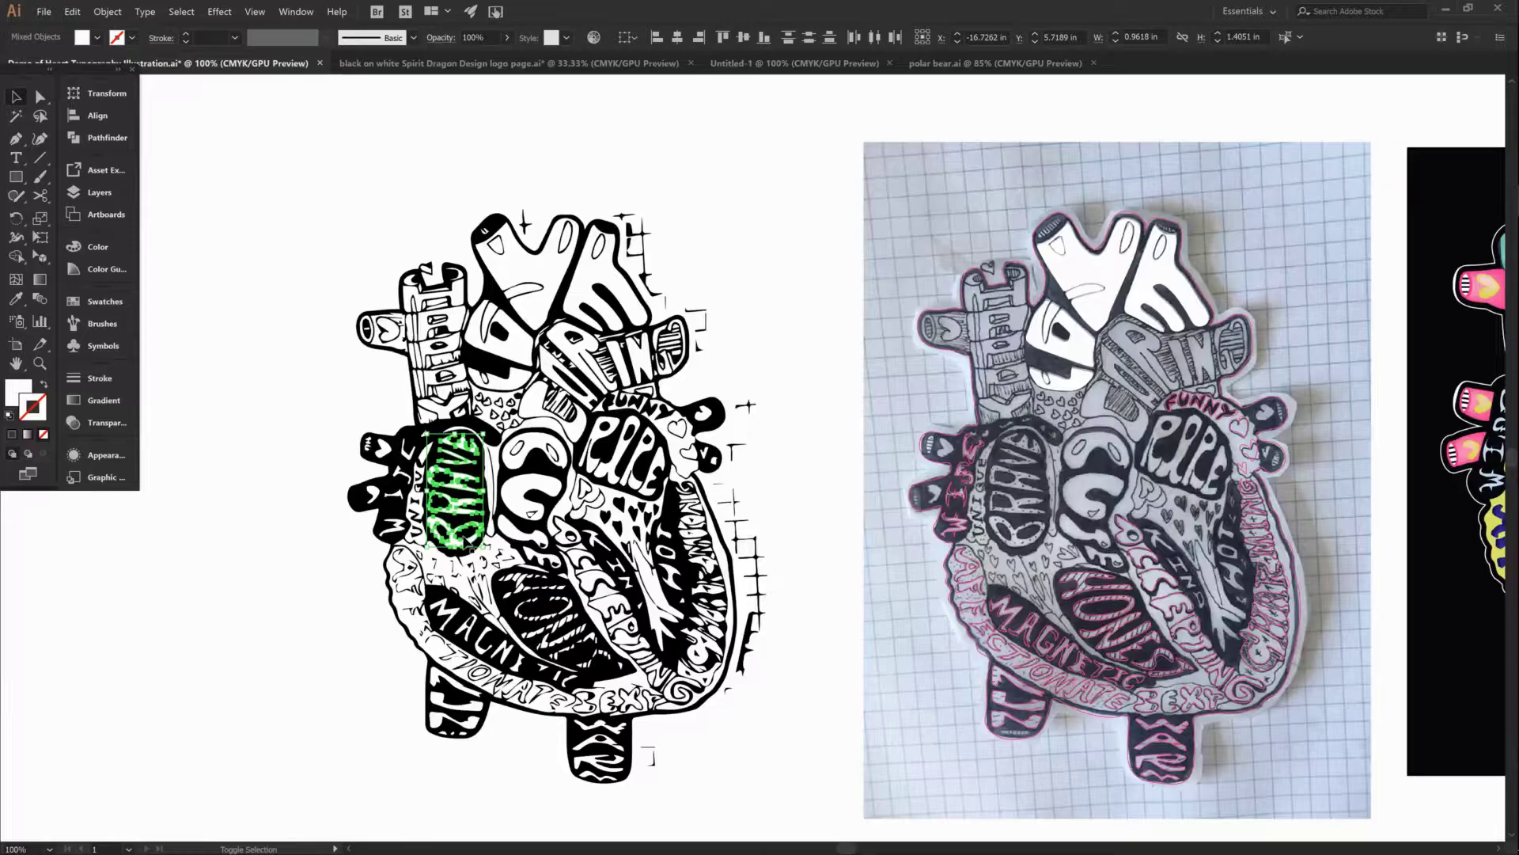
shift+click(529, 497)
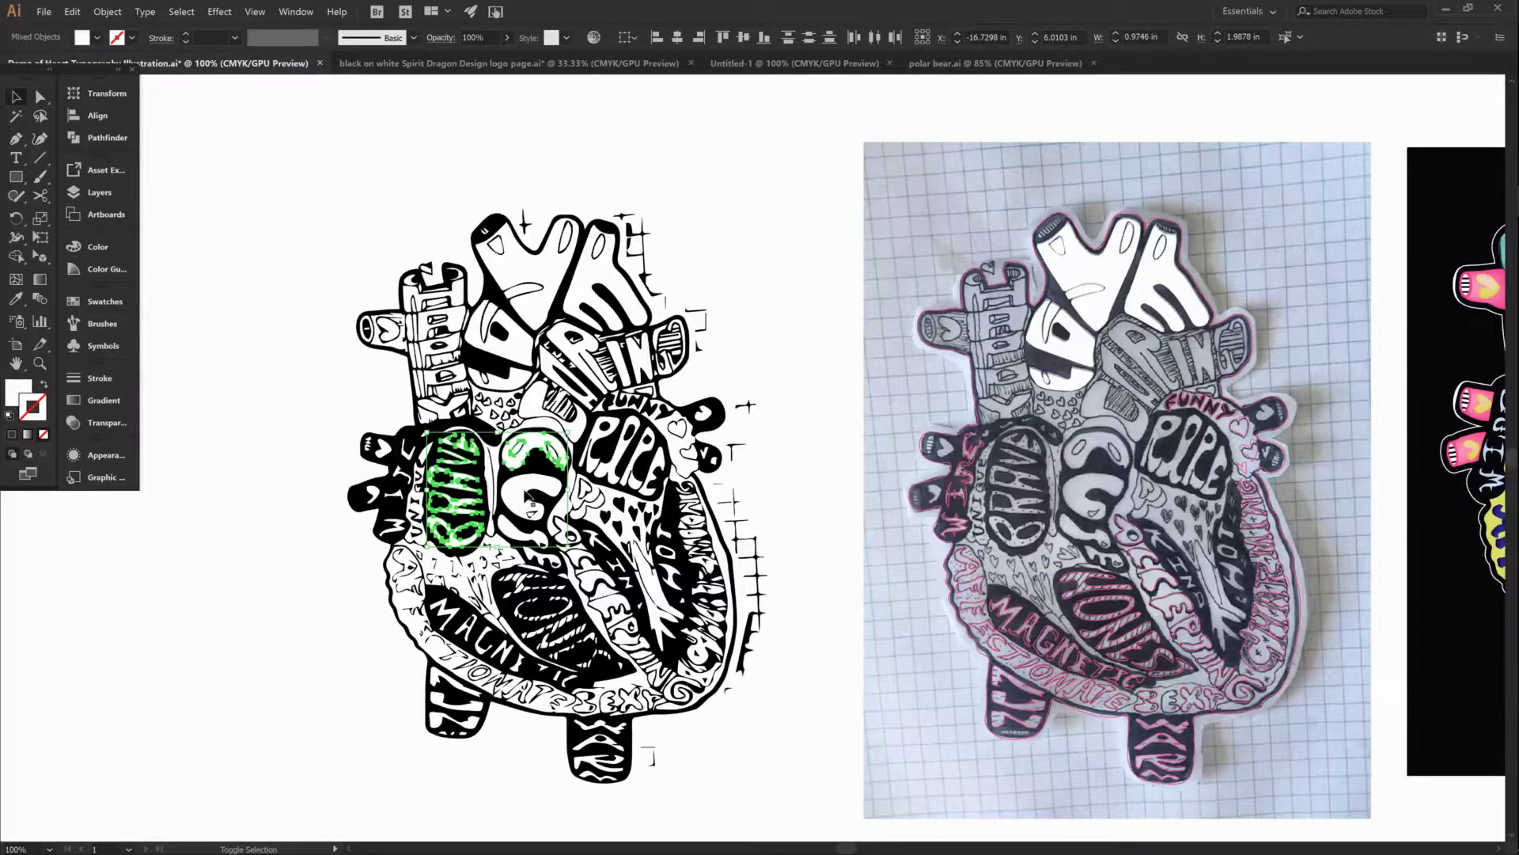
shift+click(531, 529)
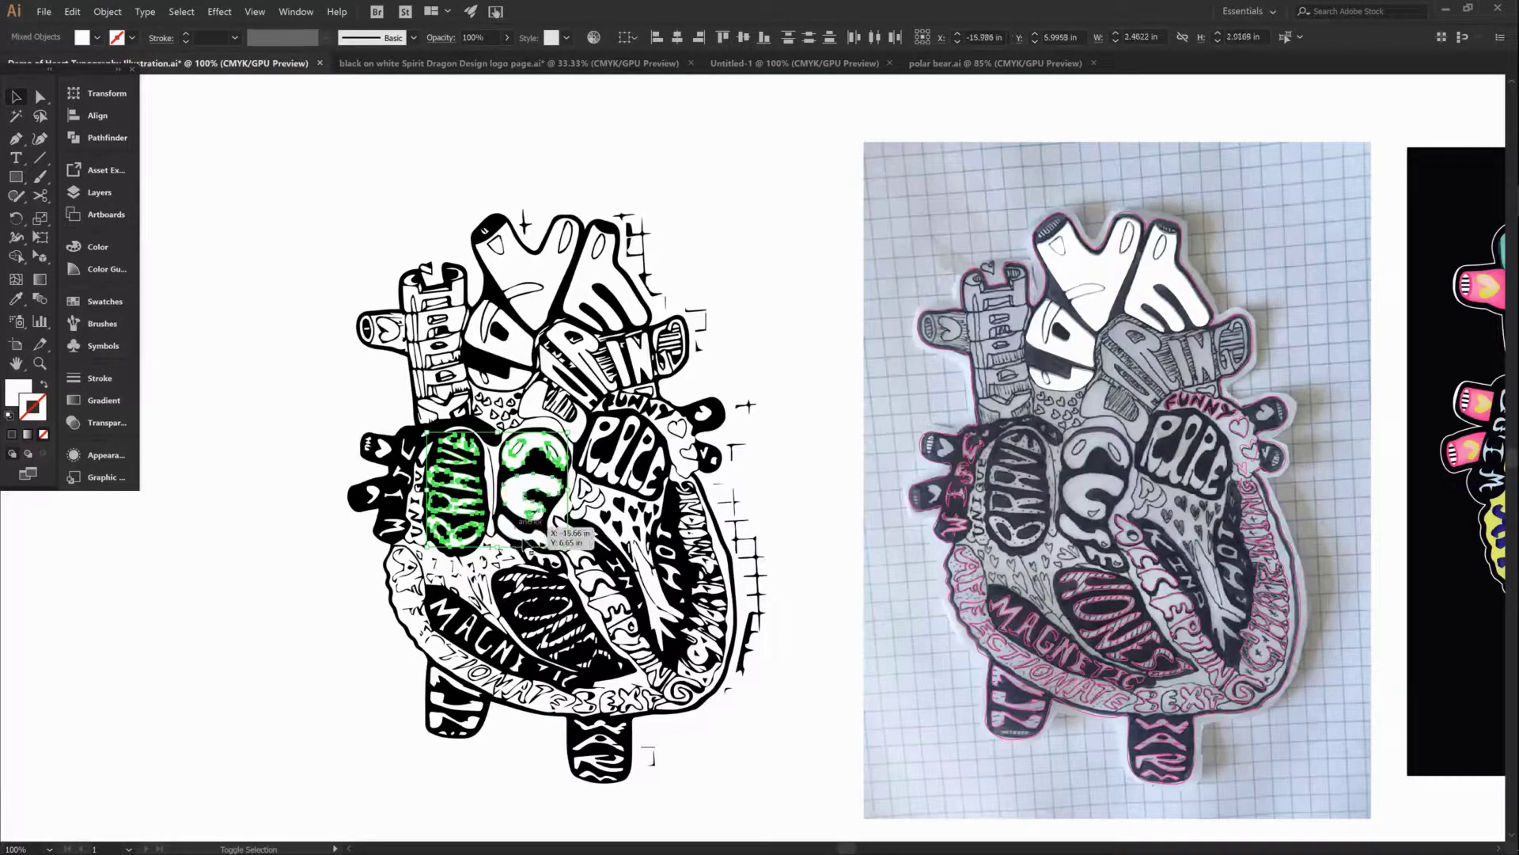
shift+click(541, 558)
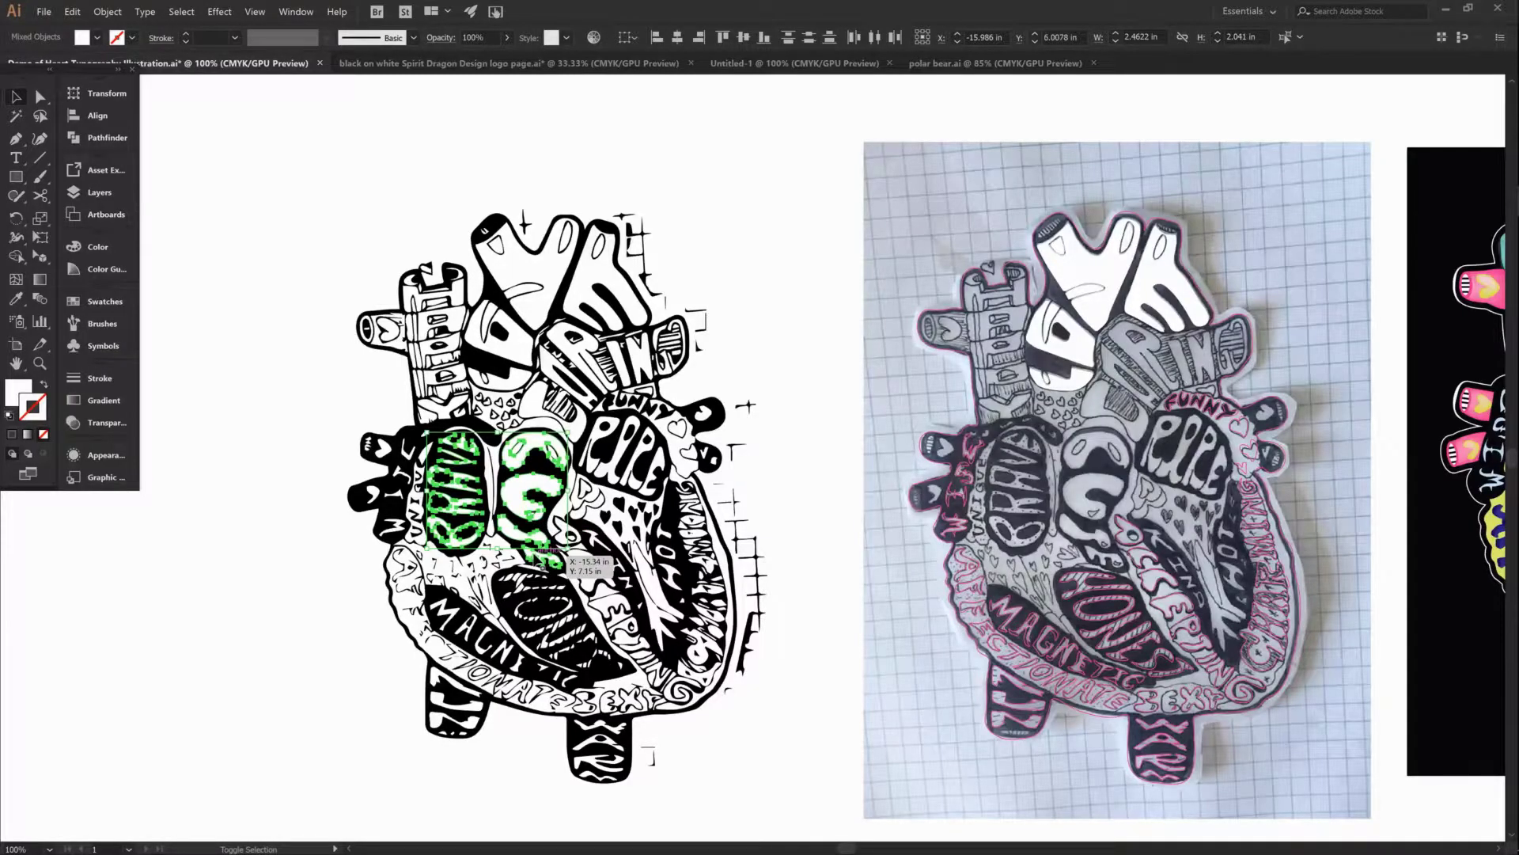
shift+click(600, 434)
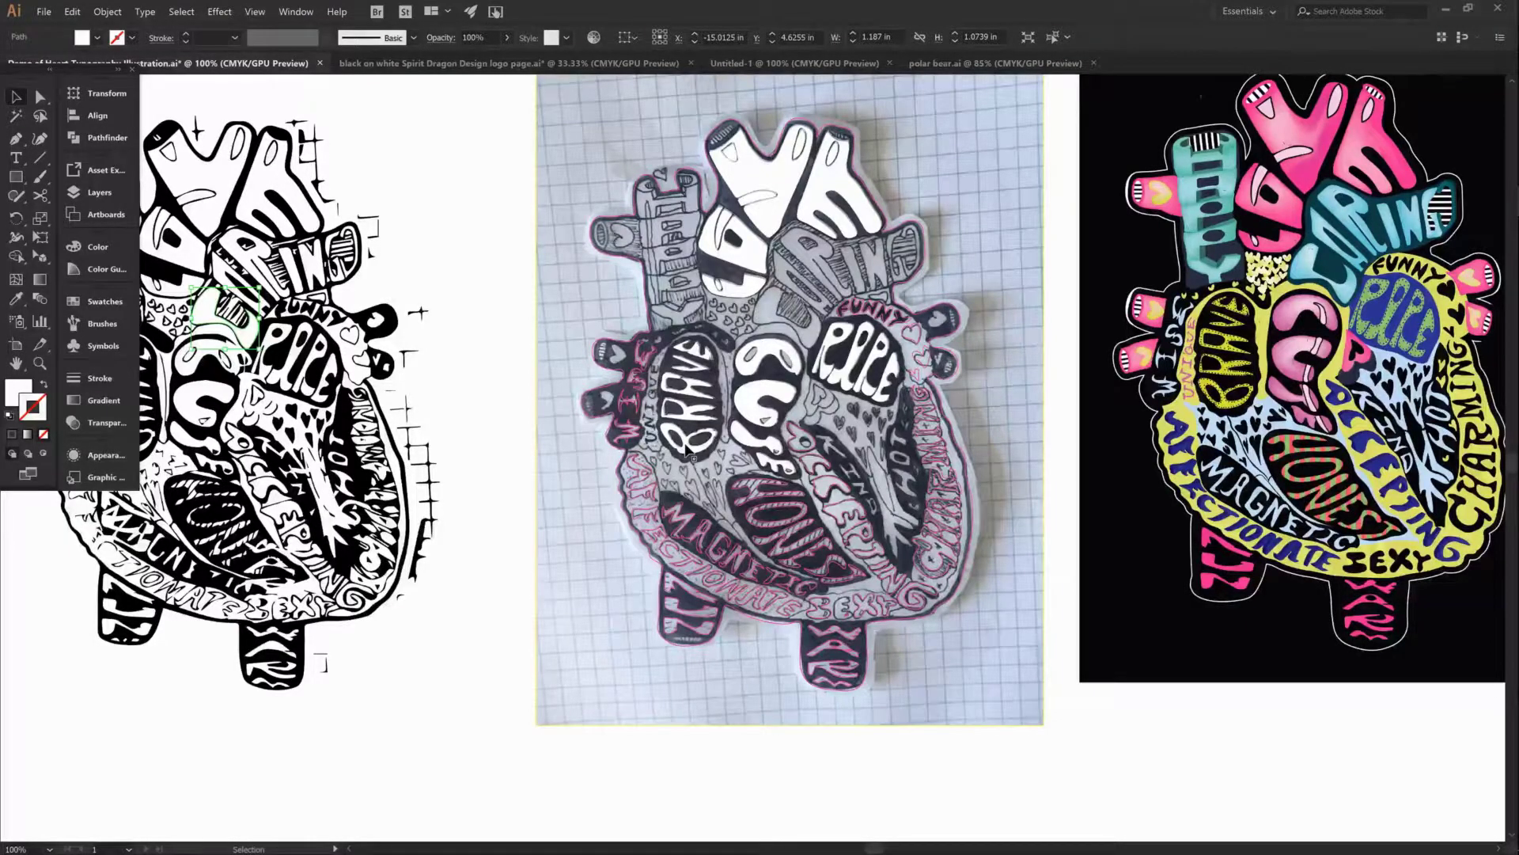
Select all the pink HONEST letter outlines on the sketch photo and move them to the empty area below the traced heart
scroll(687, 450, right, 2)
scroll(669, 479, up, 1)
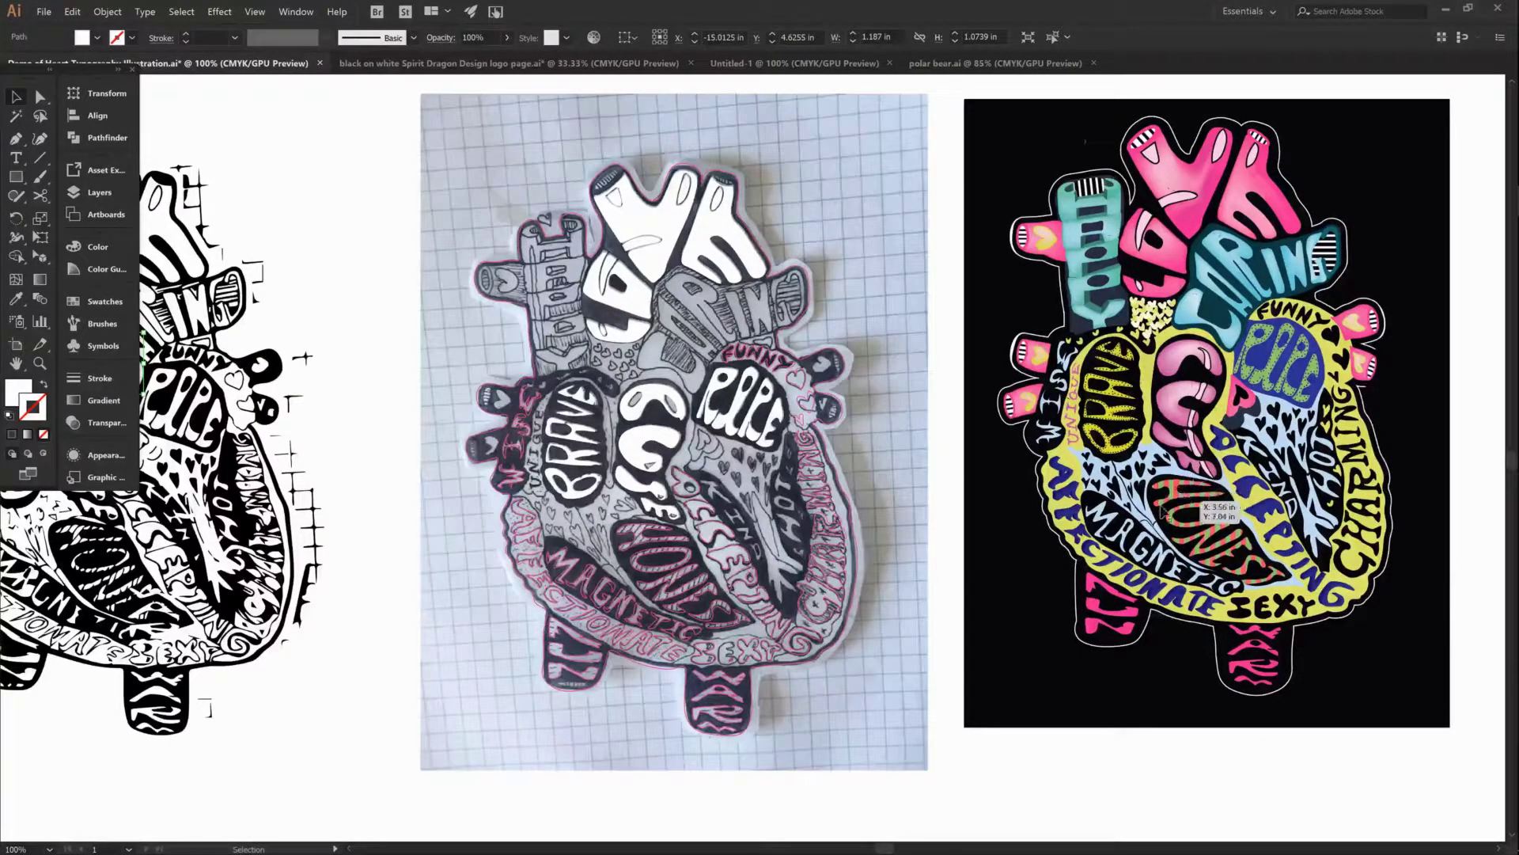
click(665, 542)
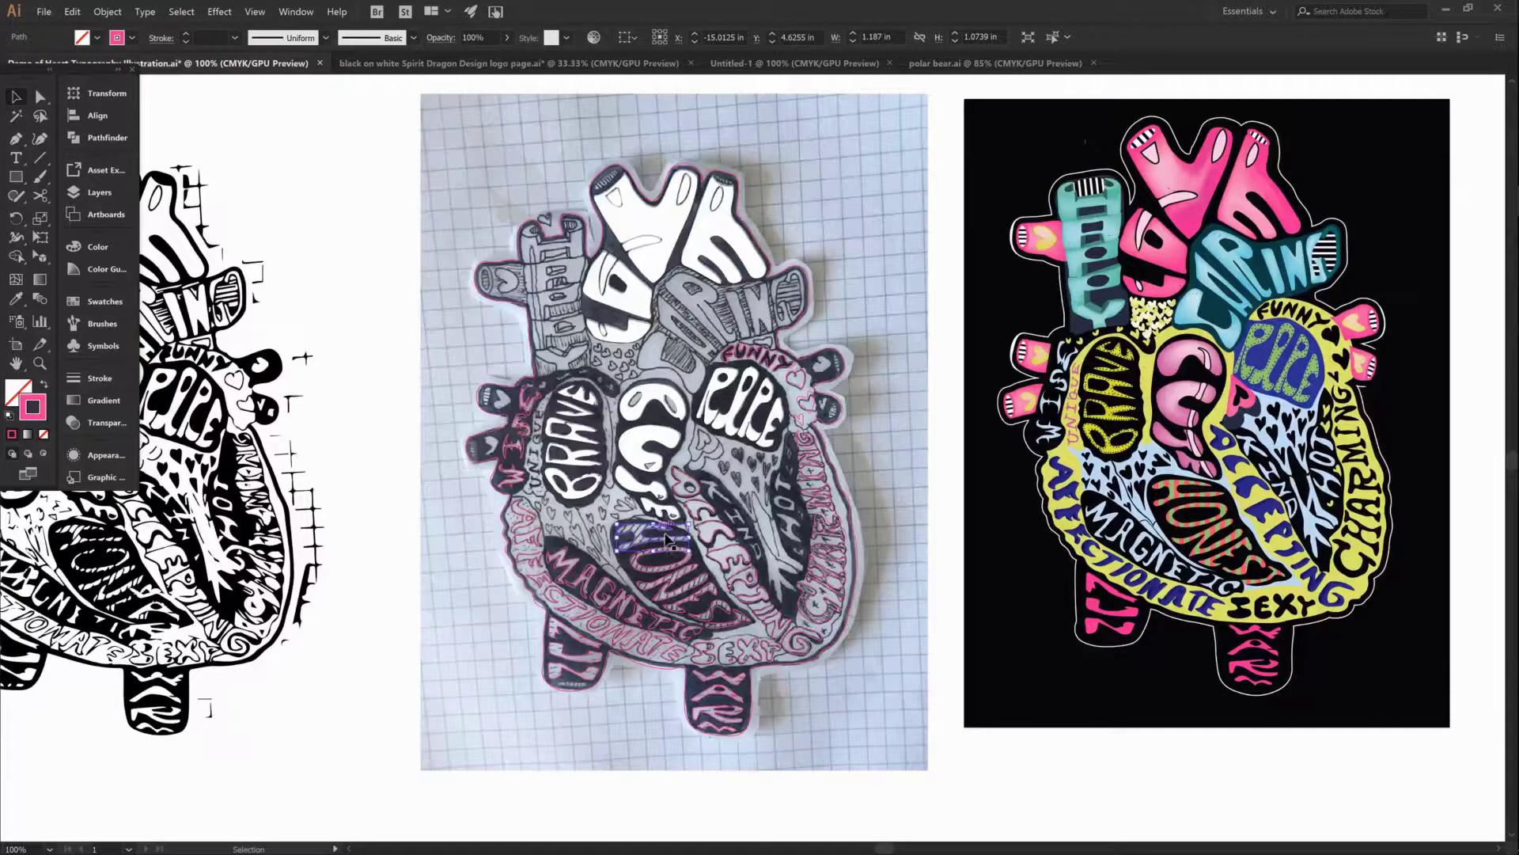
shift+click(689, 568)
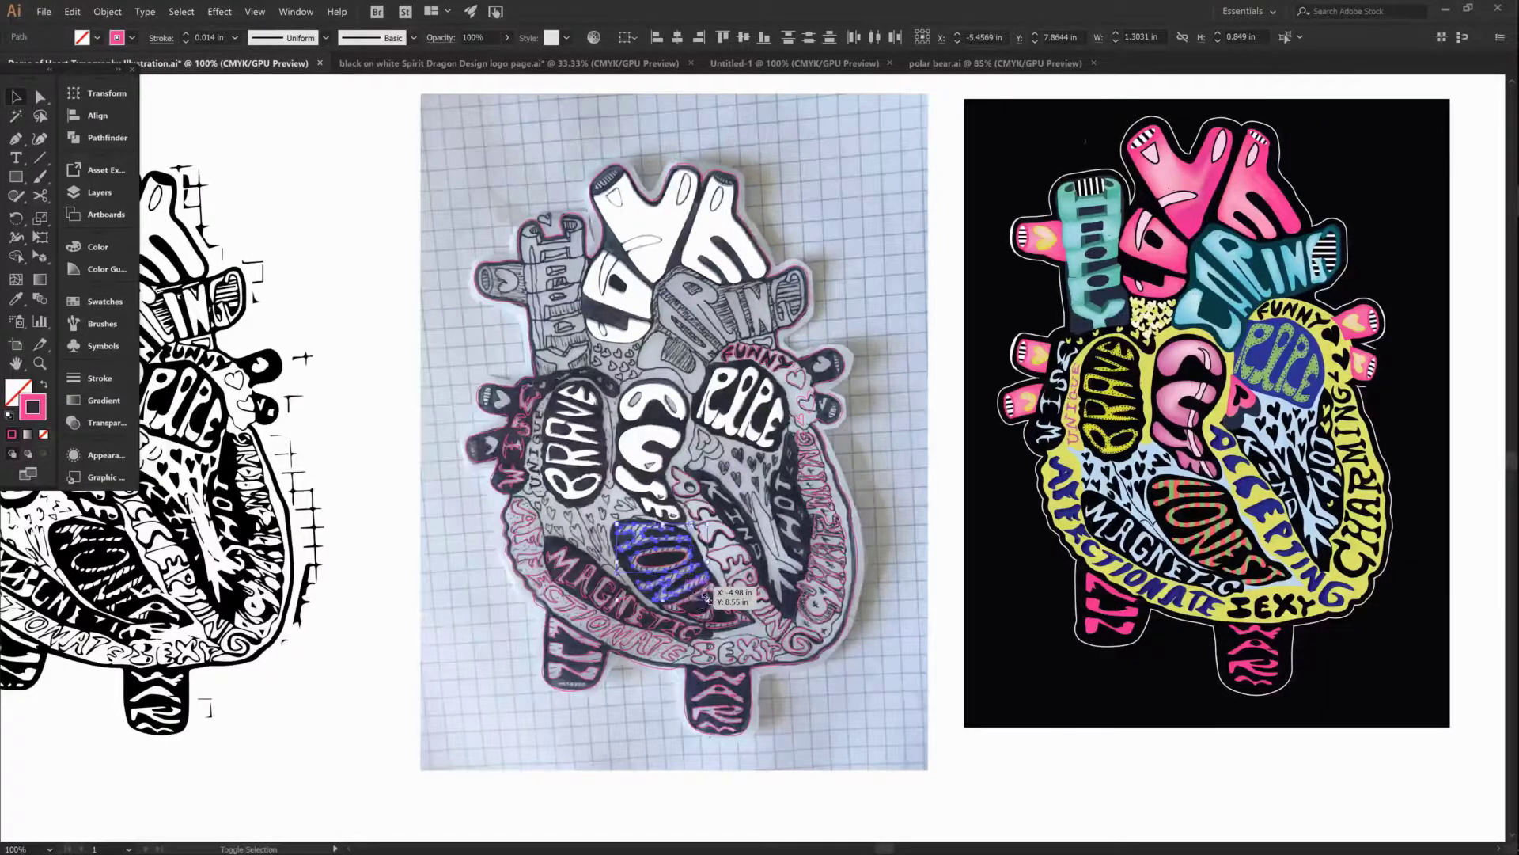
shift+click(706, 597)
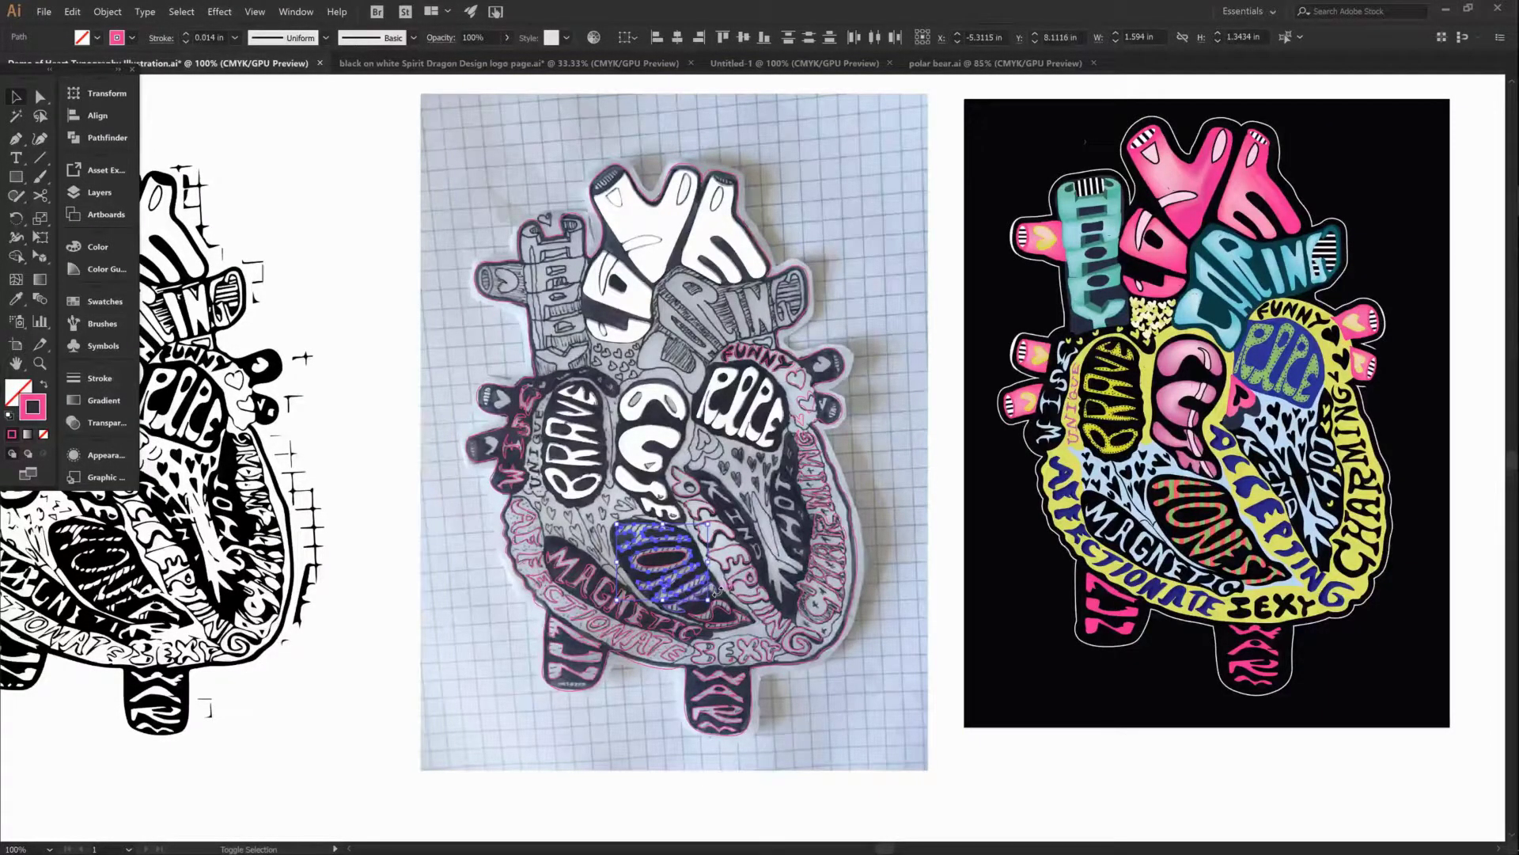
shift+click(722, 620)
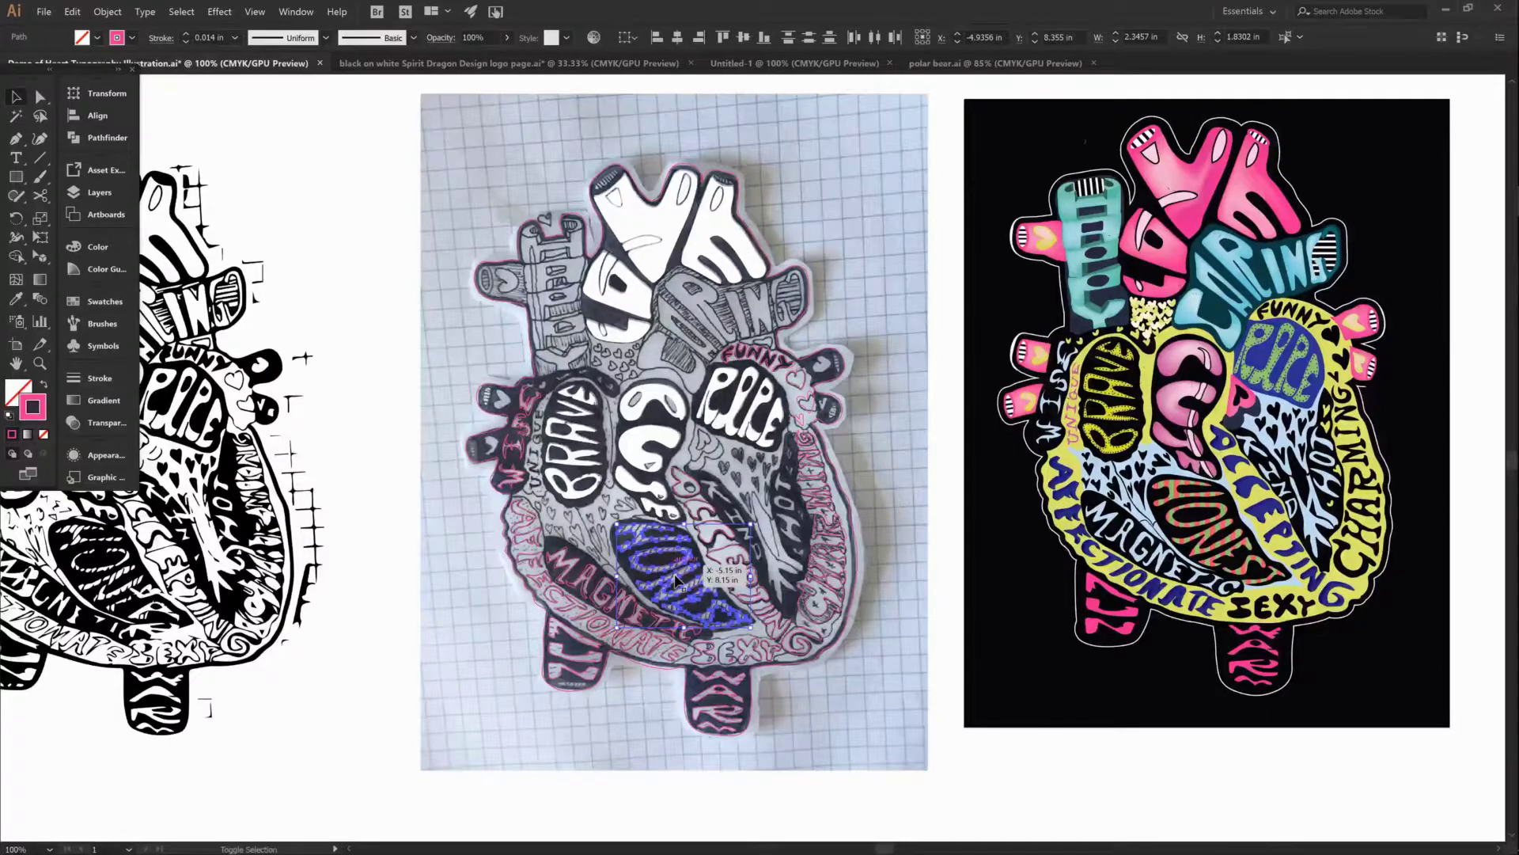
mouse_move(747, 576)
mouse_down()
mouse_move(870, 576)
mouse_move(1196, 361)
mouse_move(870, 360)
mouse_move(823, 544)
mouse_move(739, 595)
mouse_up()
Fill both oval outlines of the O in HONEST with the solid black sampled from the traced heart using the Eyedropper
key(z)
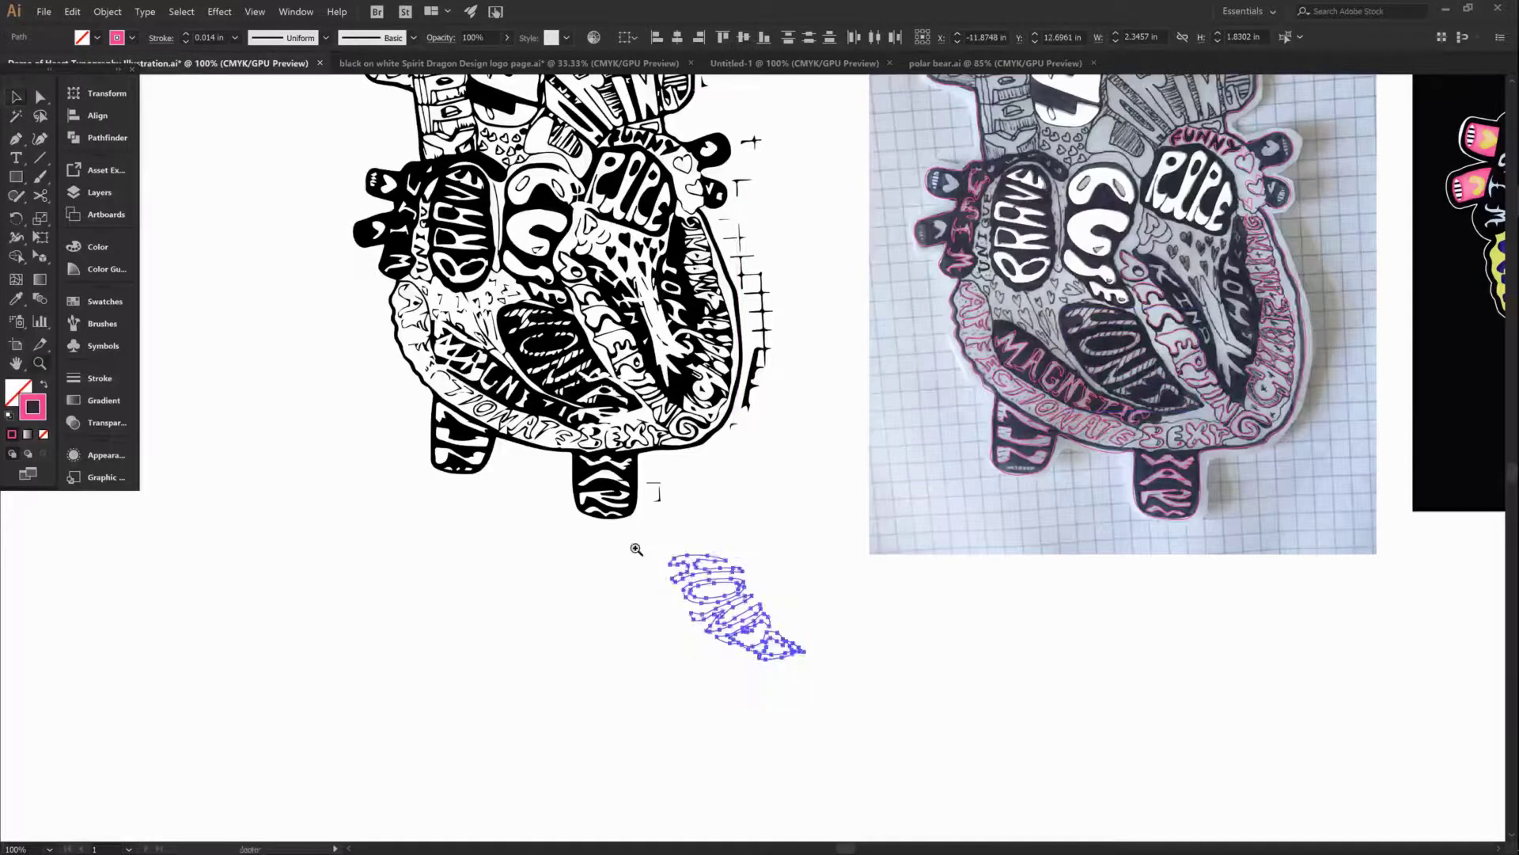
drag(639, 603, 851, 151)
drag(865, 583, 956, 251)
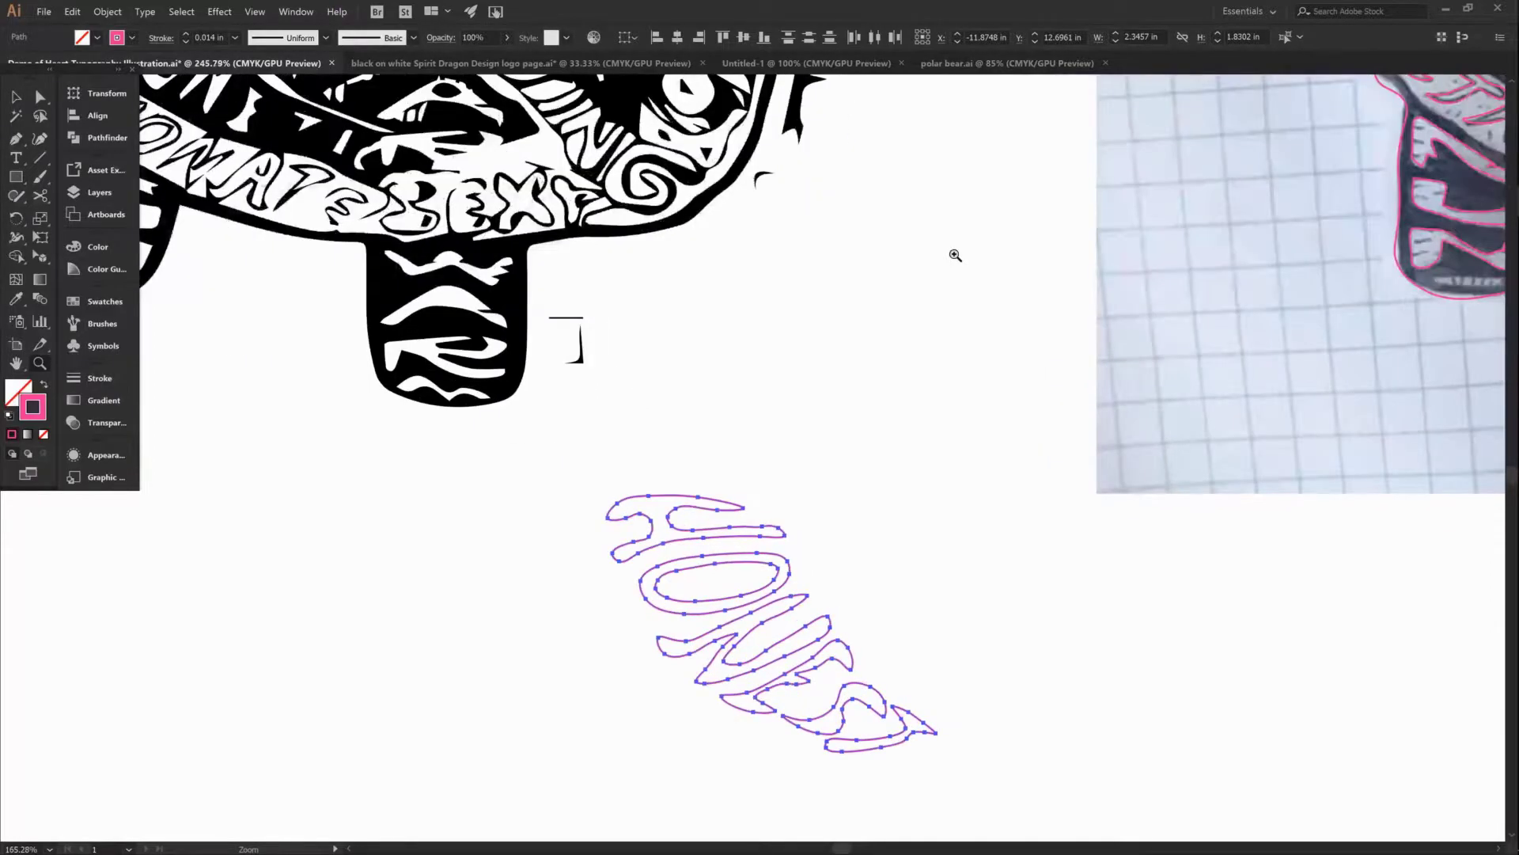
key(v)
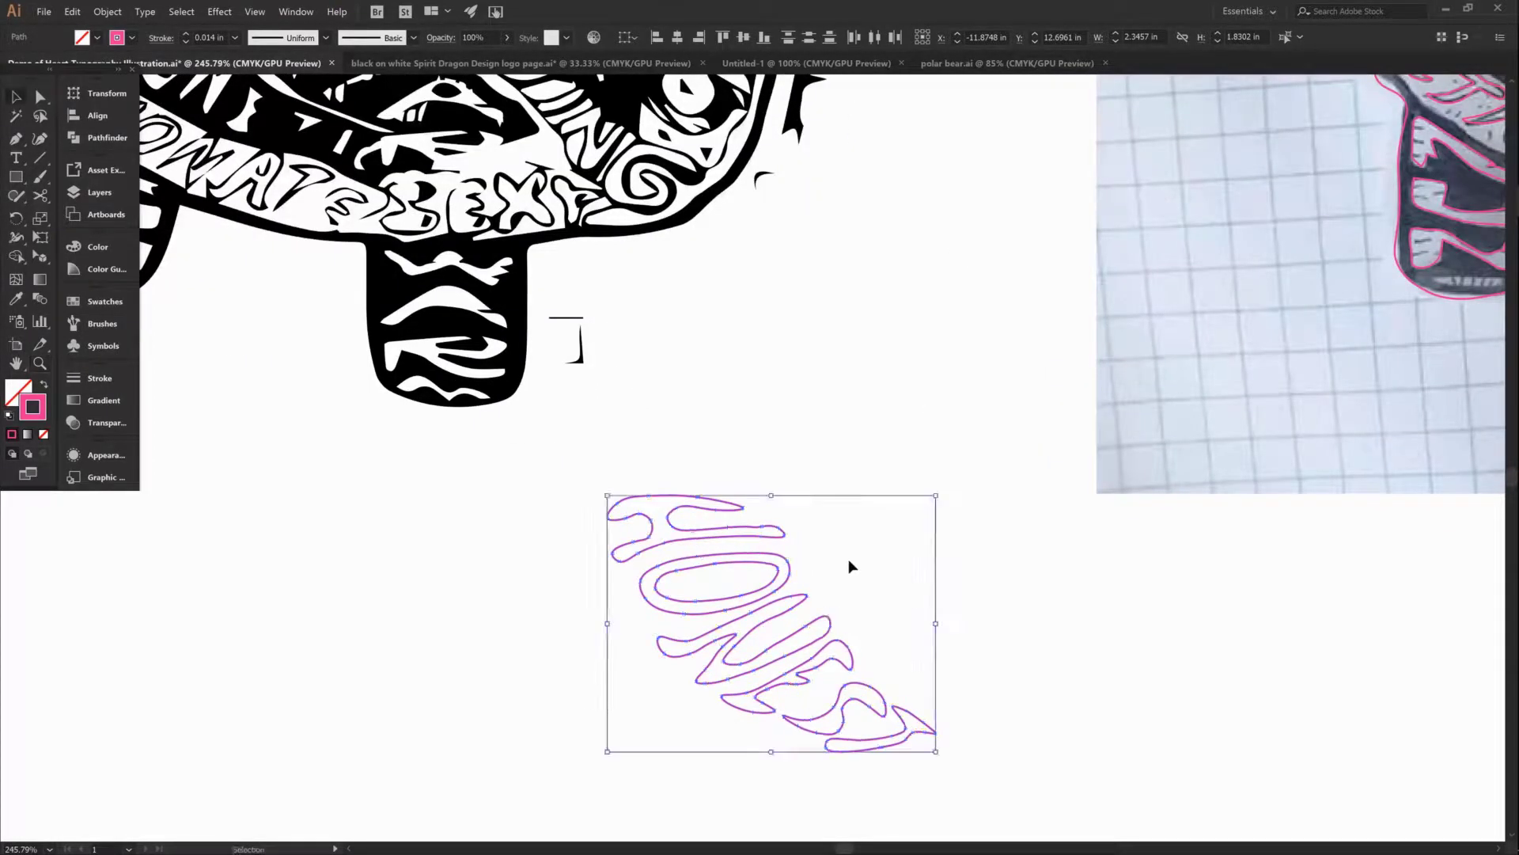
click(848, 564)
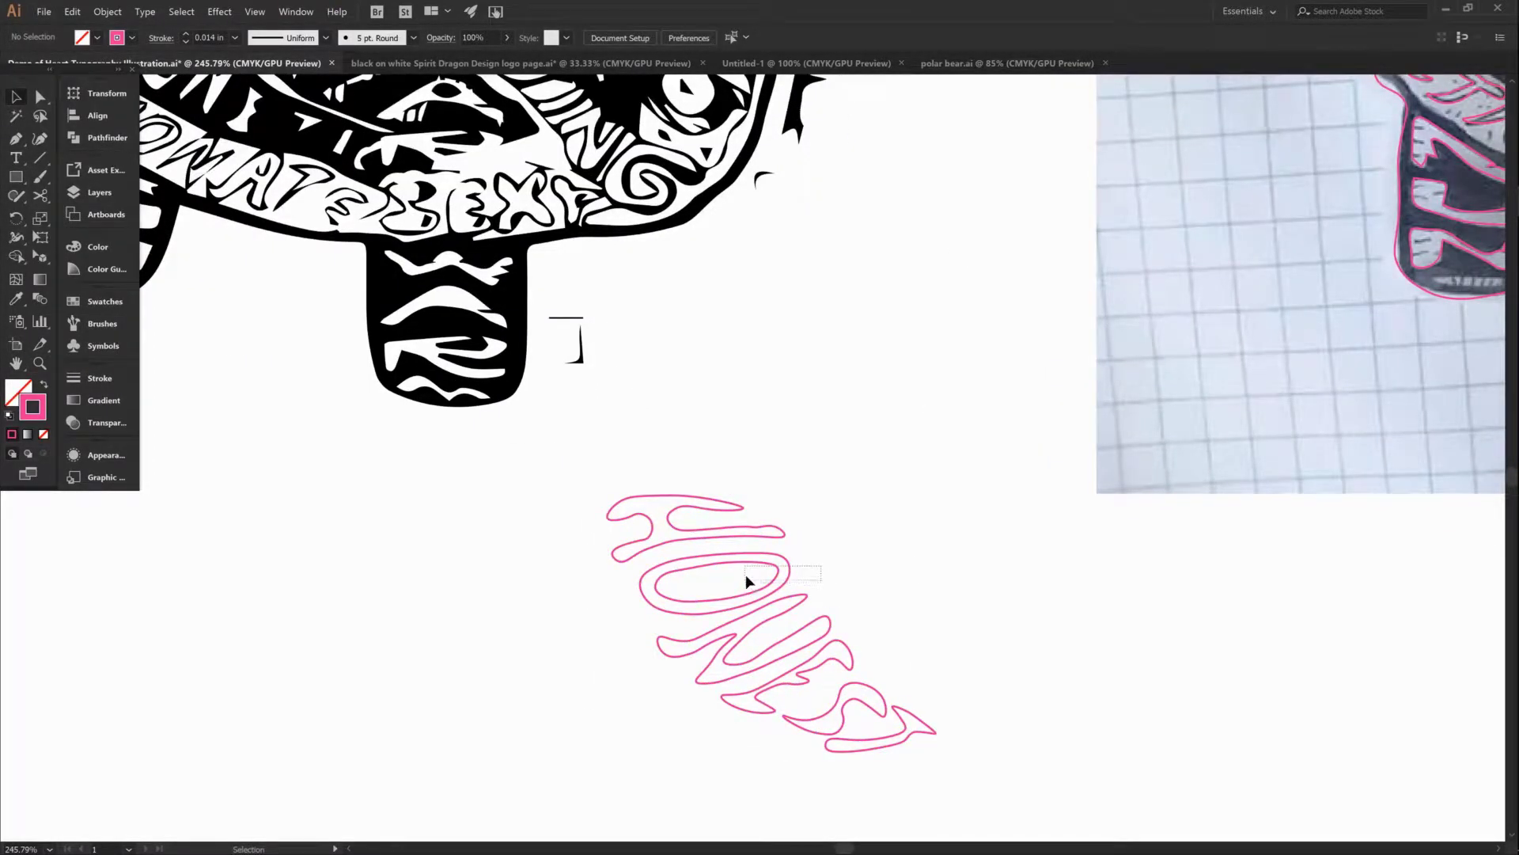
click(773, 583)
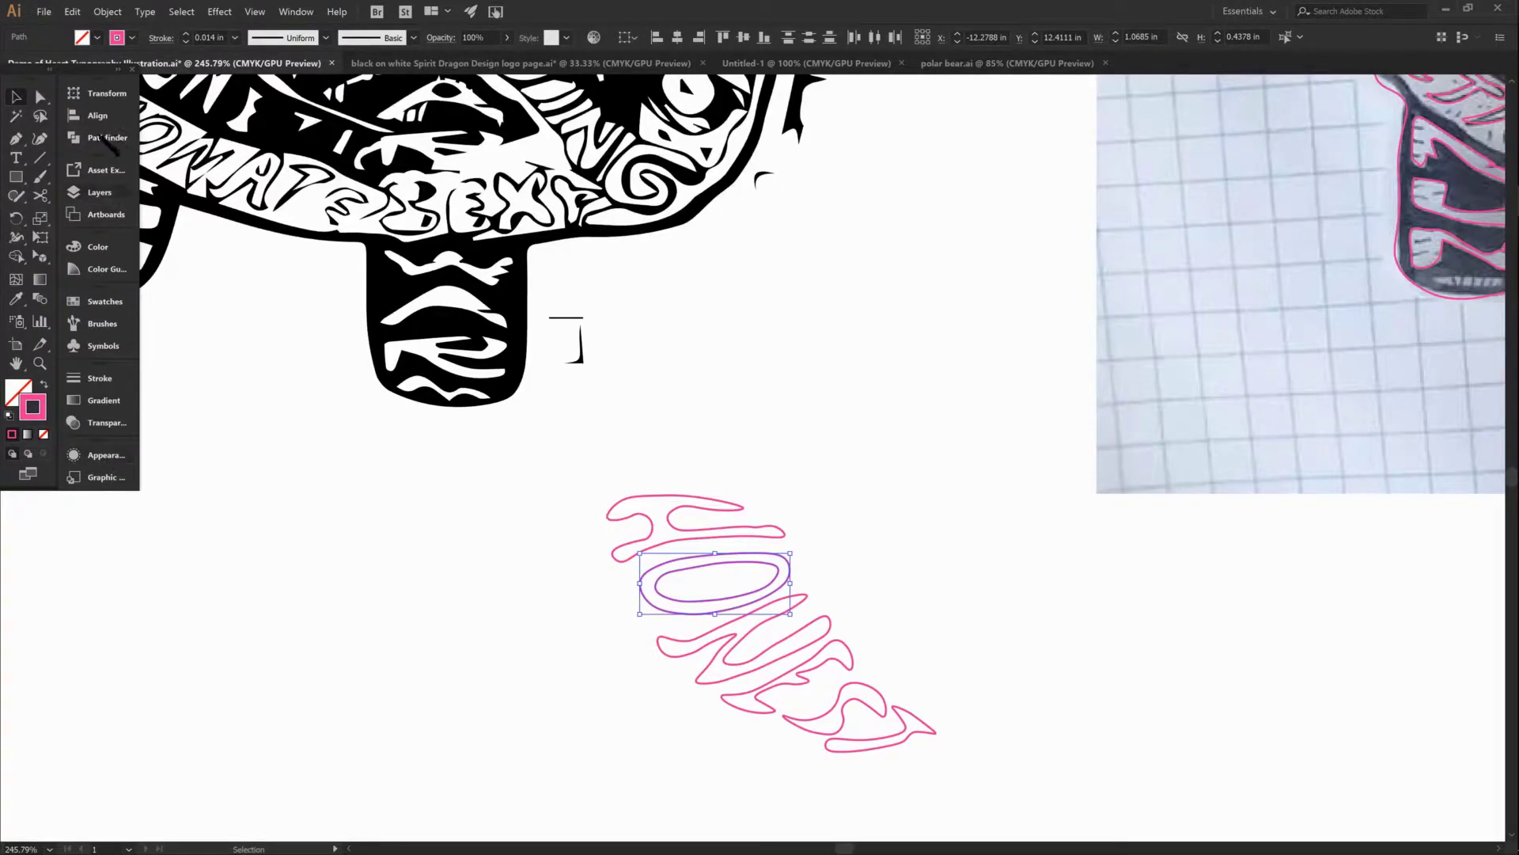
key(i)
click(382, 285)
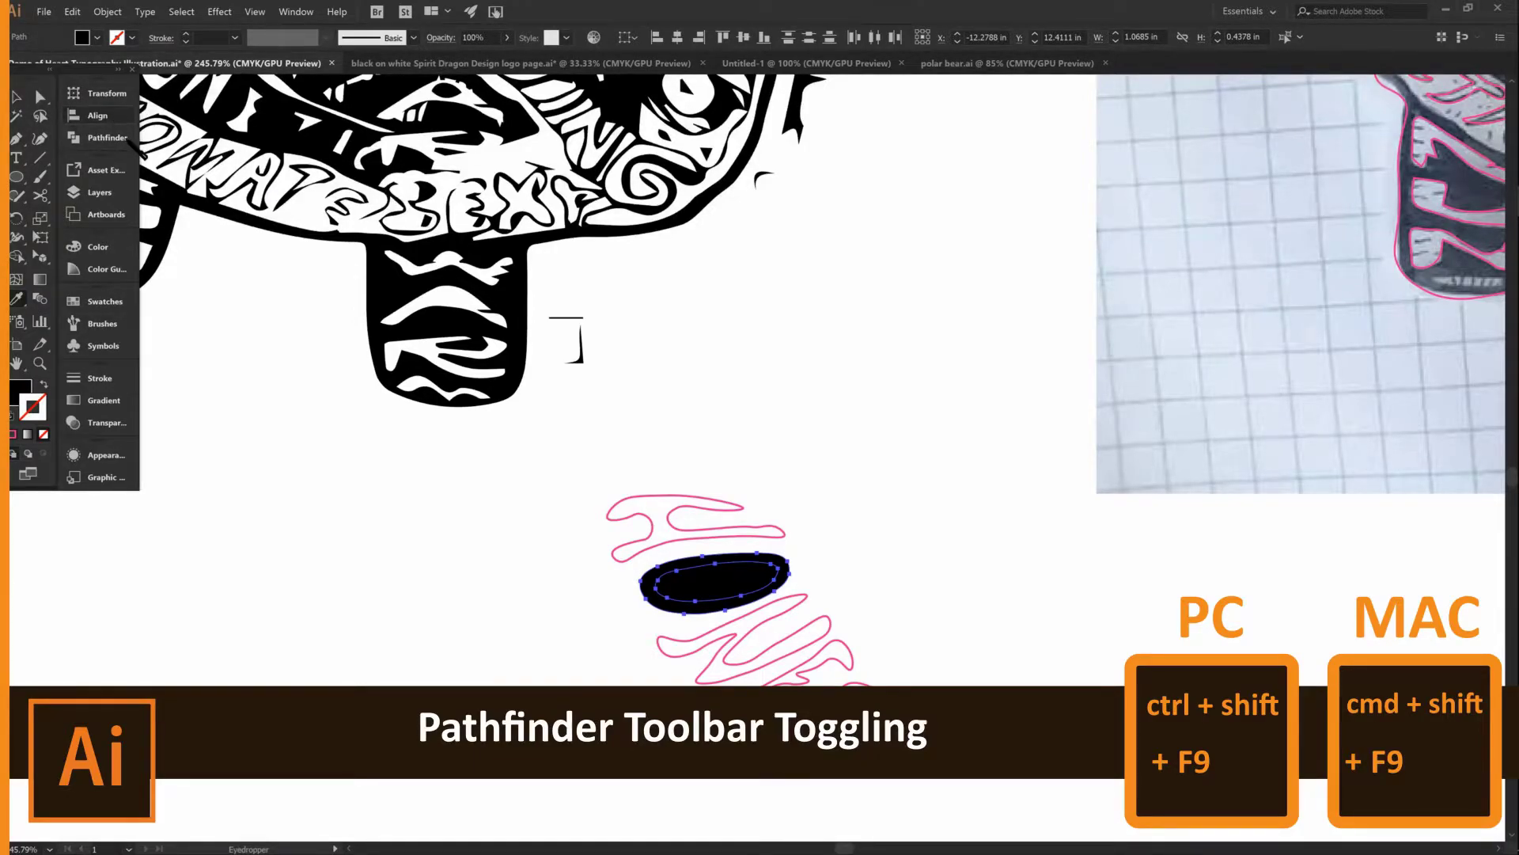
Divide the two overlapping ovals of the letter O with Pathfinder and ungroup the resulting pieces
click(125, 138)
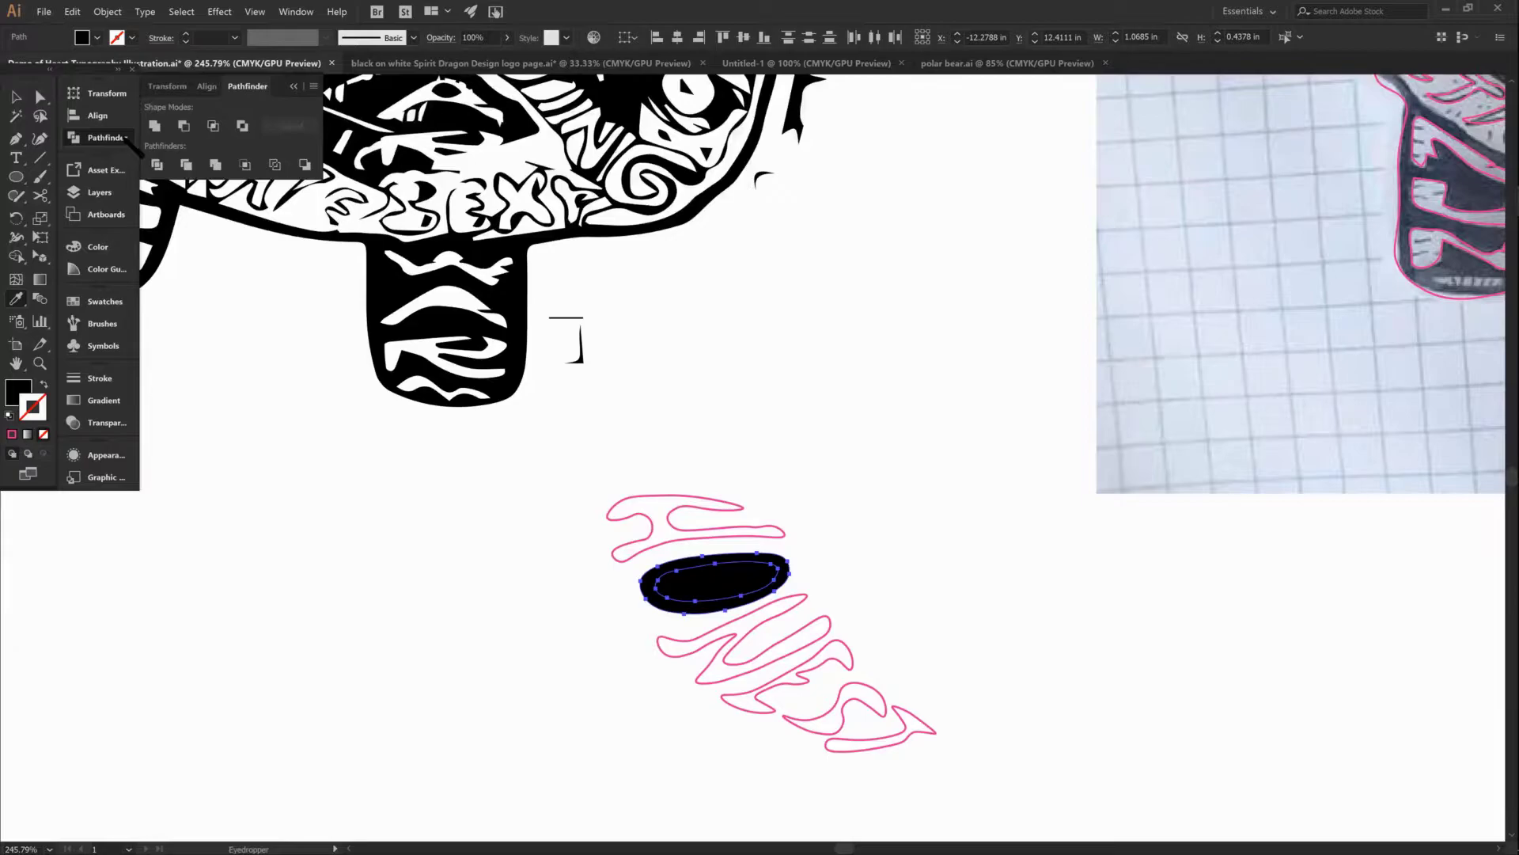
click(158, 164)
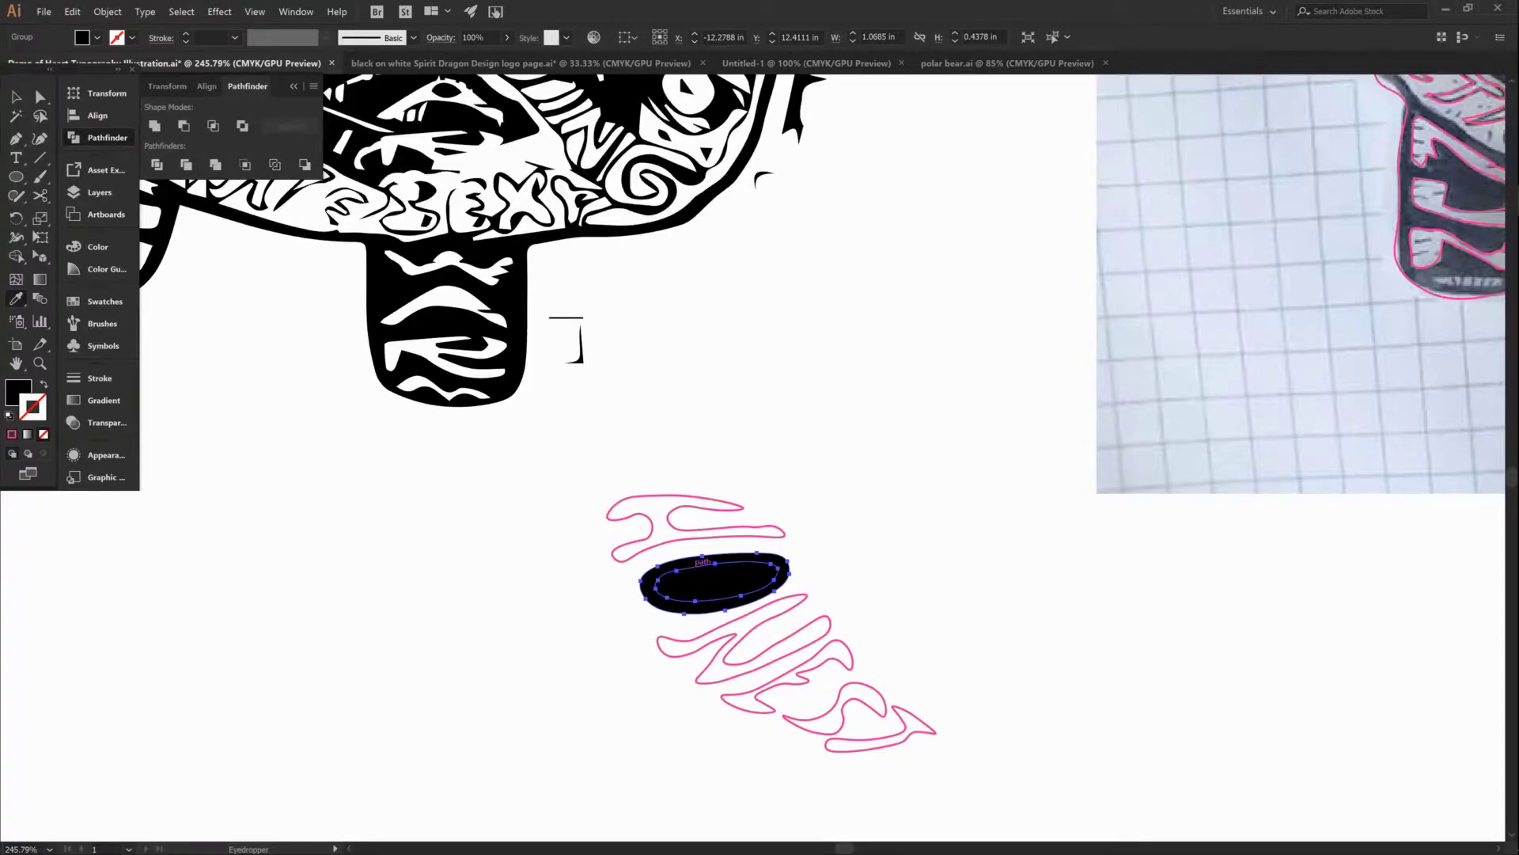
right_click(346, 320)
click(443, 452)
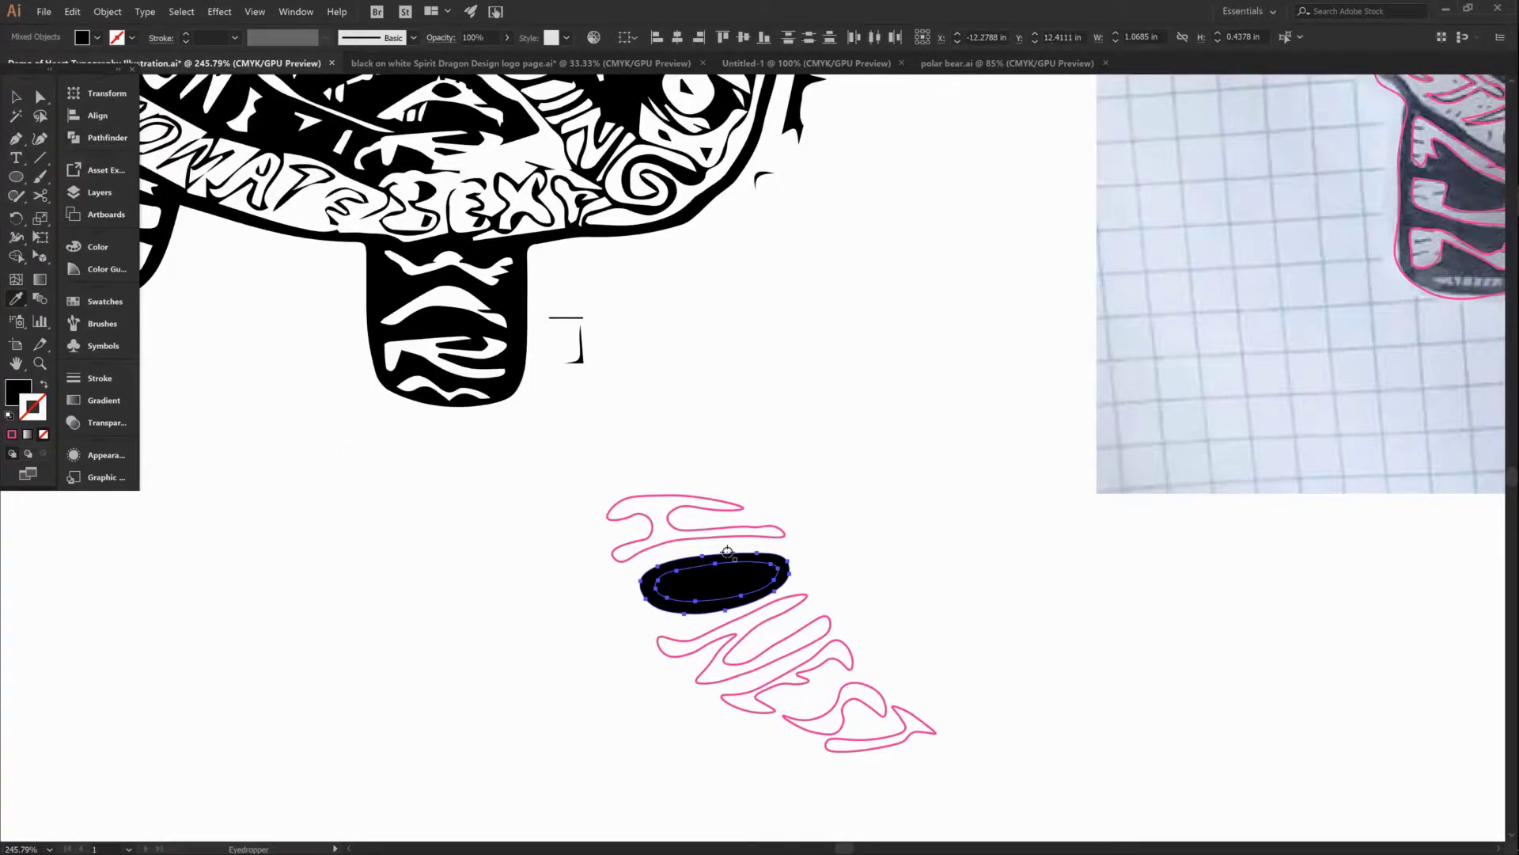
Delete the inner oval piece of the divided letter O in HONEST
key(v)
click(847, 553)
click(724, 582)
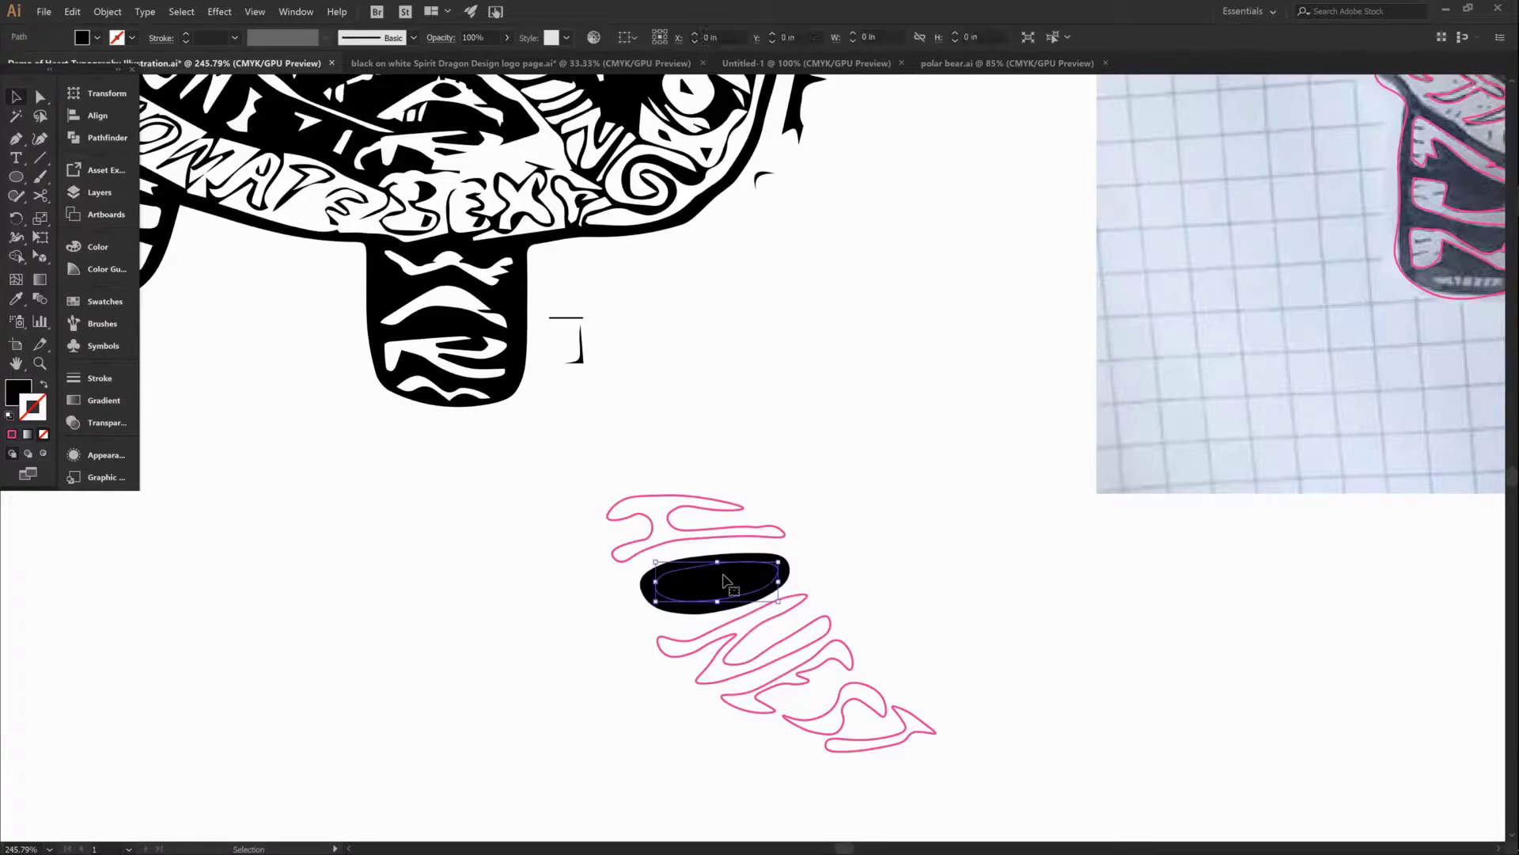
key(Delete)
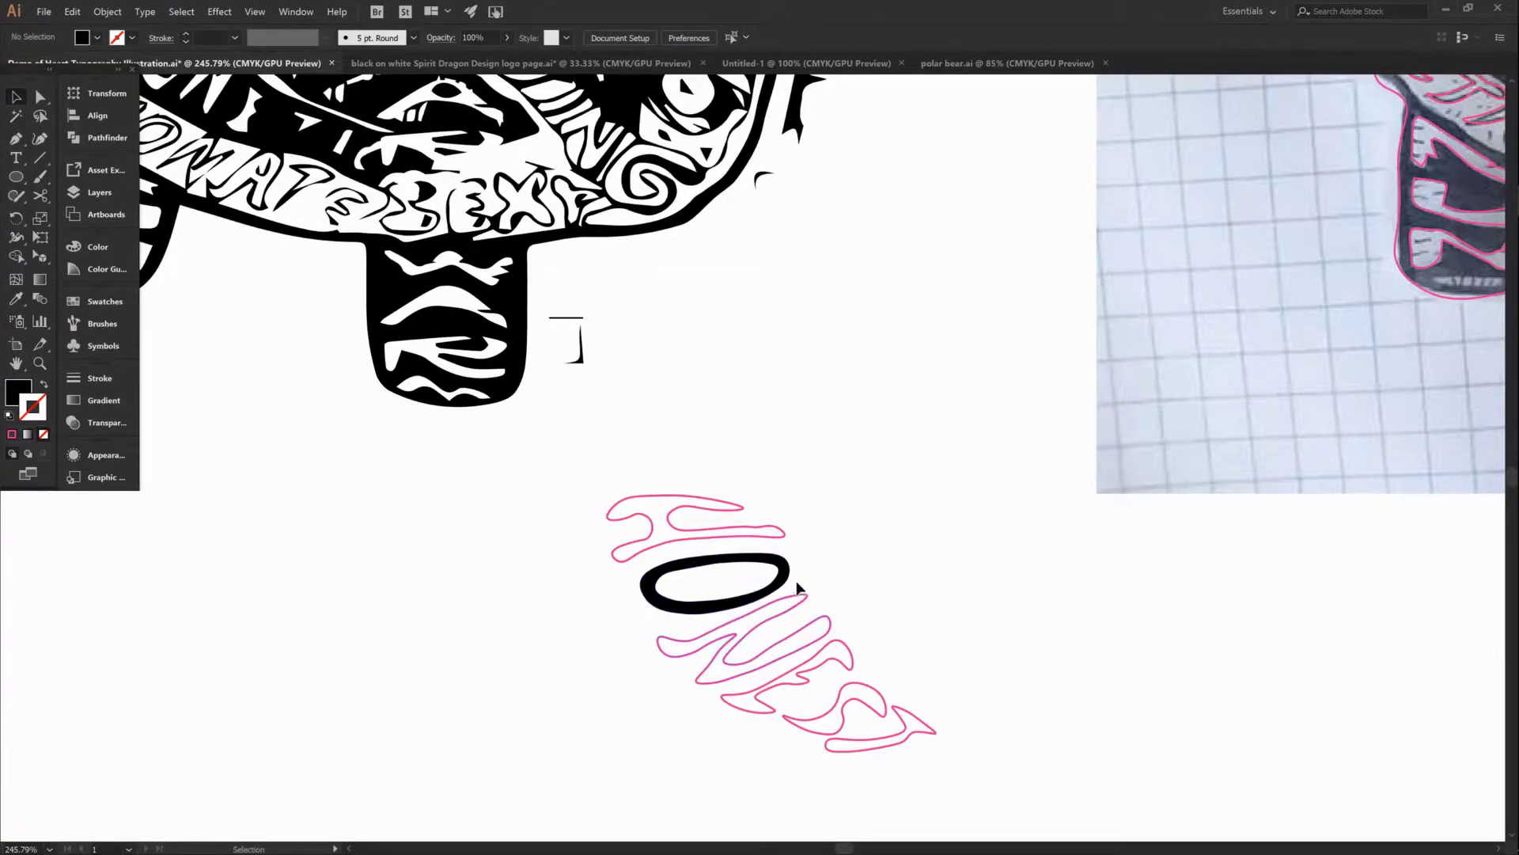
Restyle the O ring with the unfilled pink outline sampled from the neighbouring H using the Eyedropper
click(762, 560)
key(i)
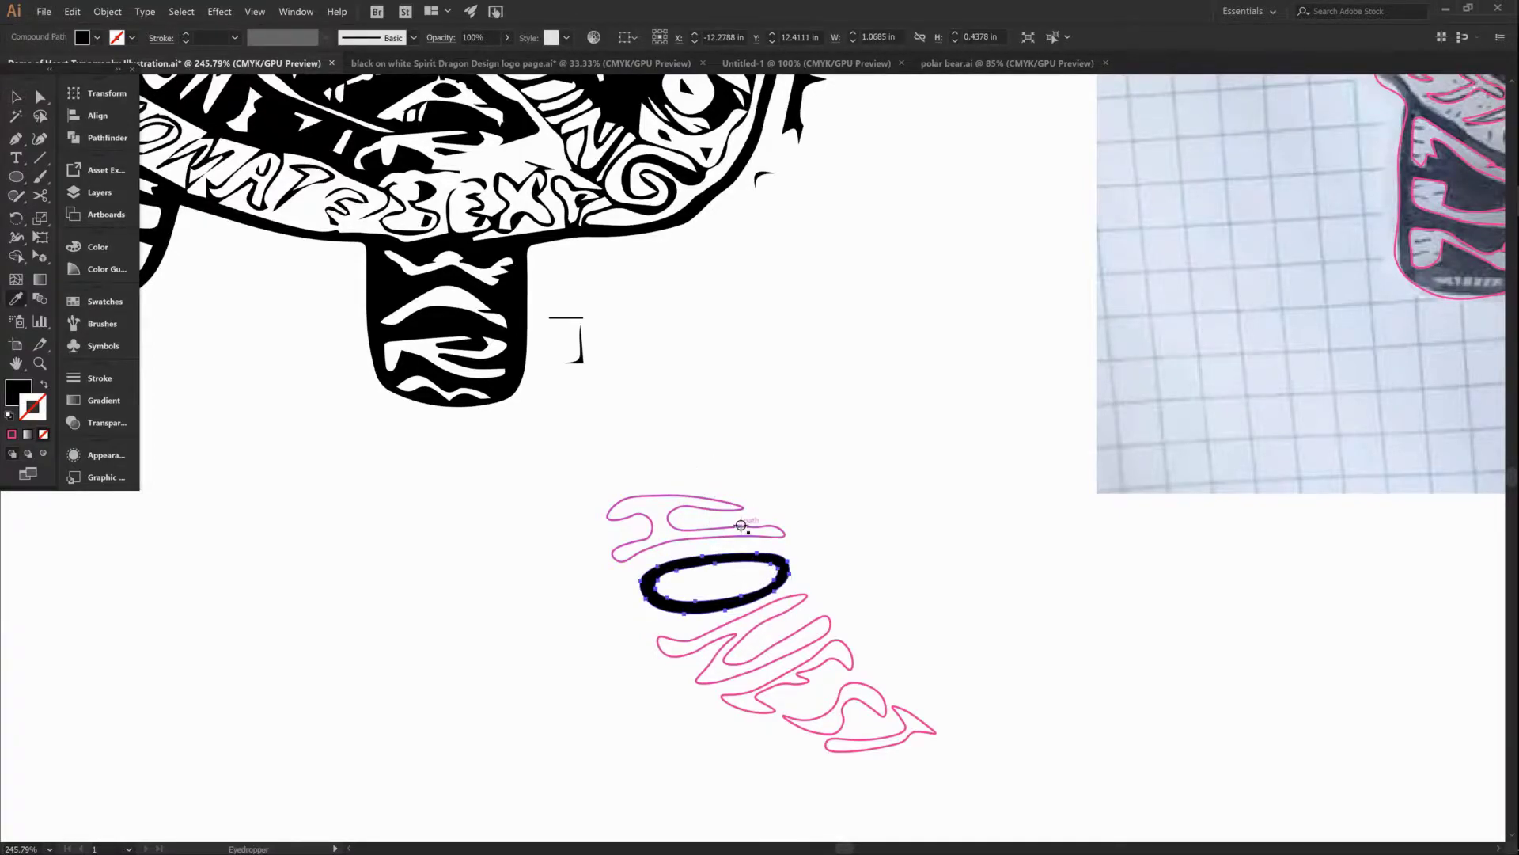
click(740, 529)
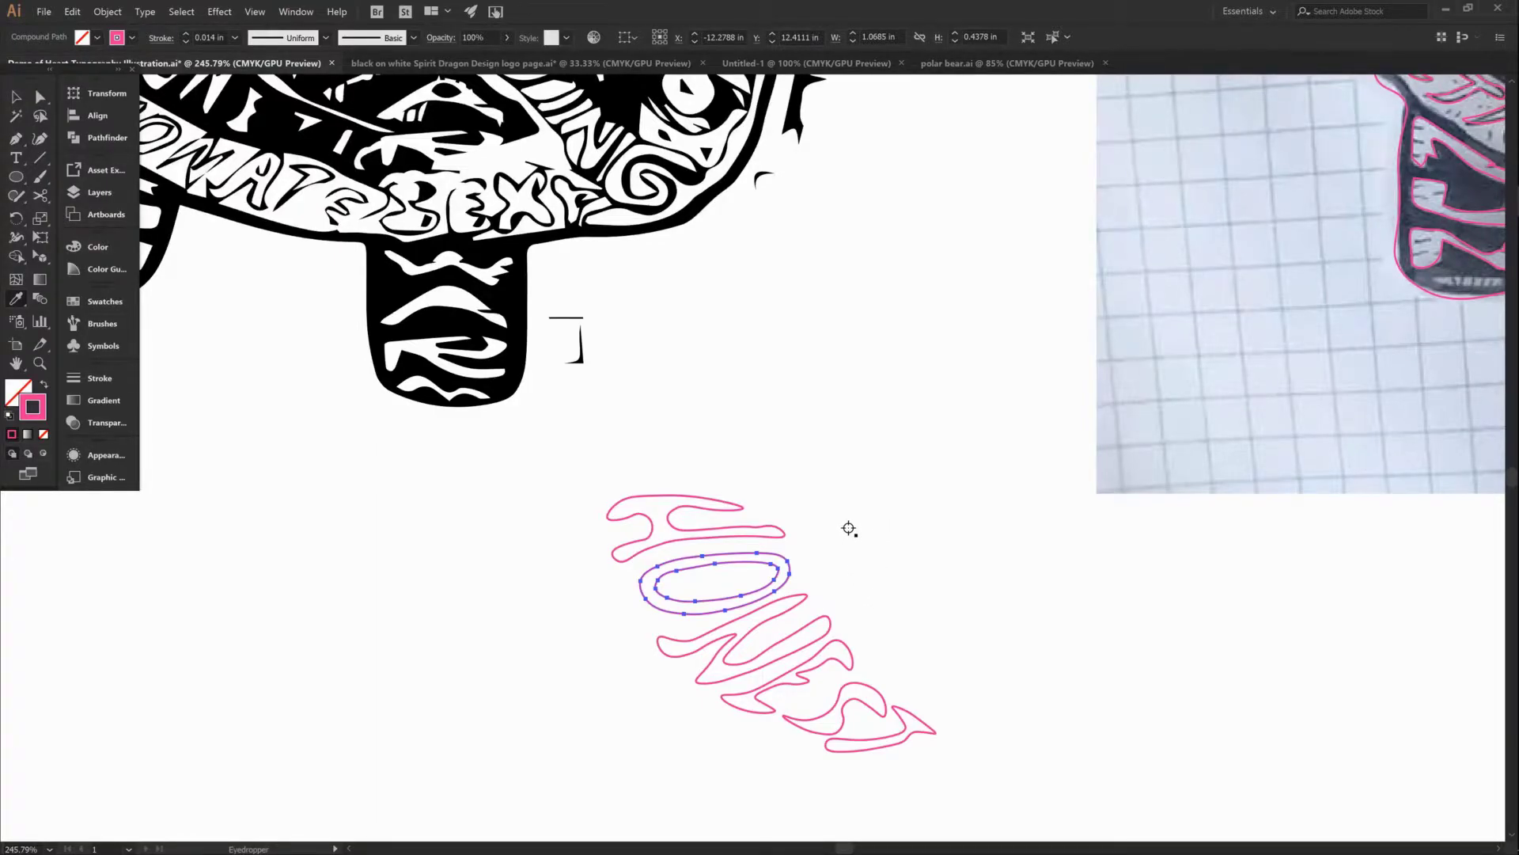
Draw a straight diagonal line about 3.39 in wide and 2.28 in tall with the Pen tool and move it across the H of HONEST
key(p)
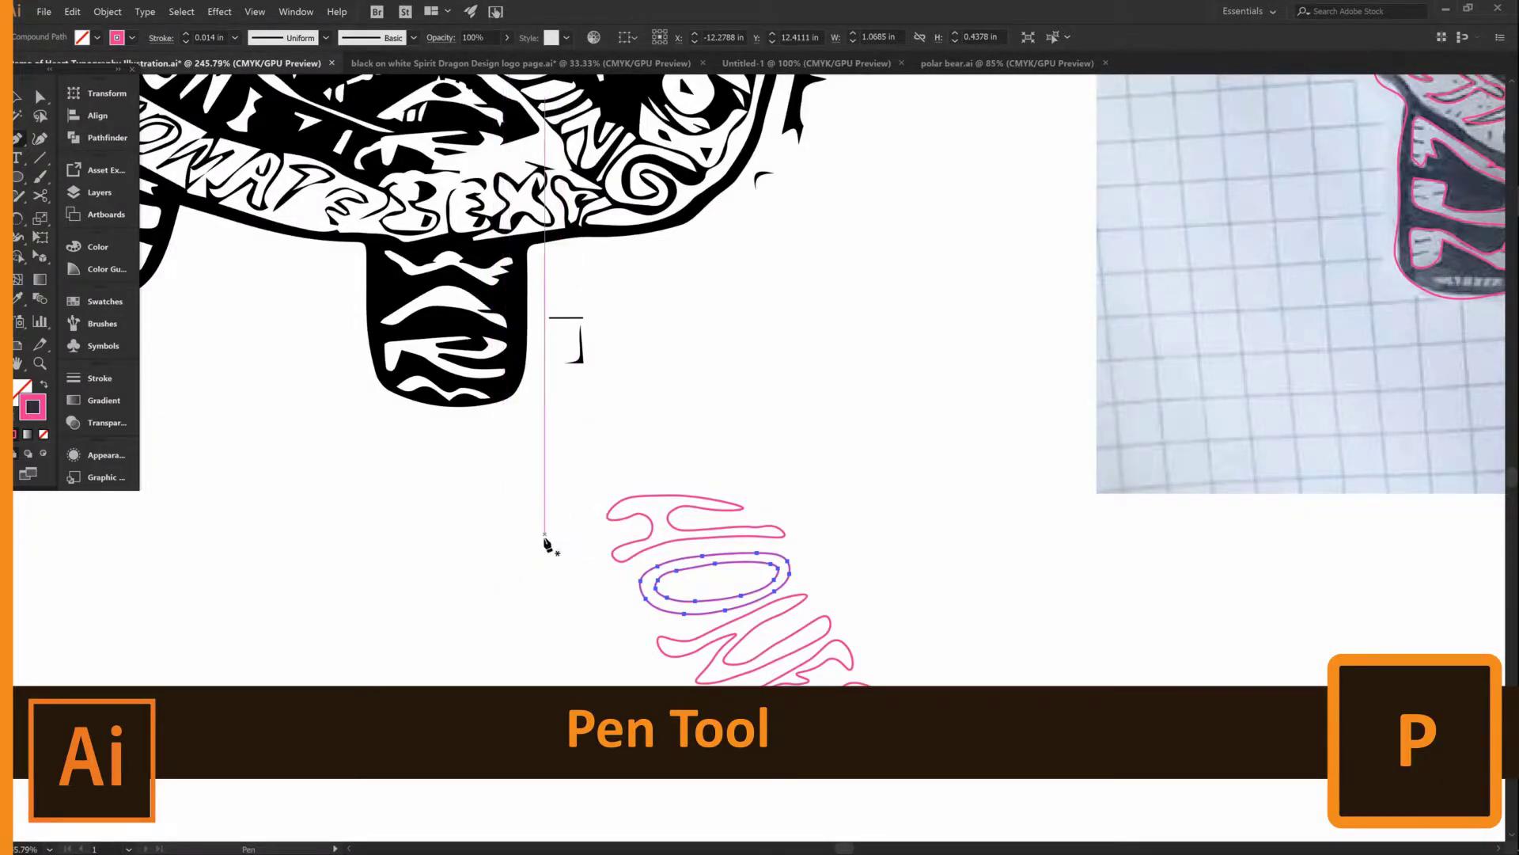
click(564, 562)
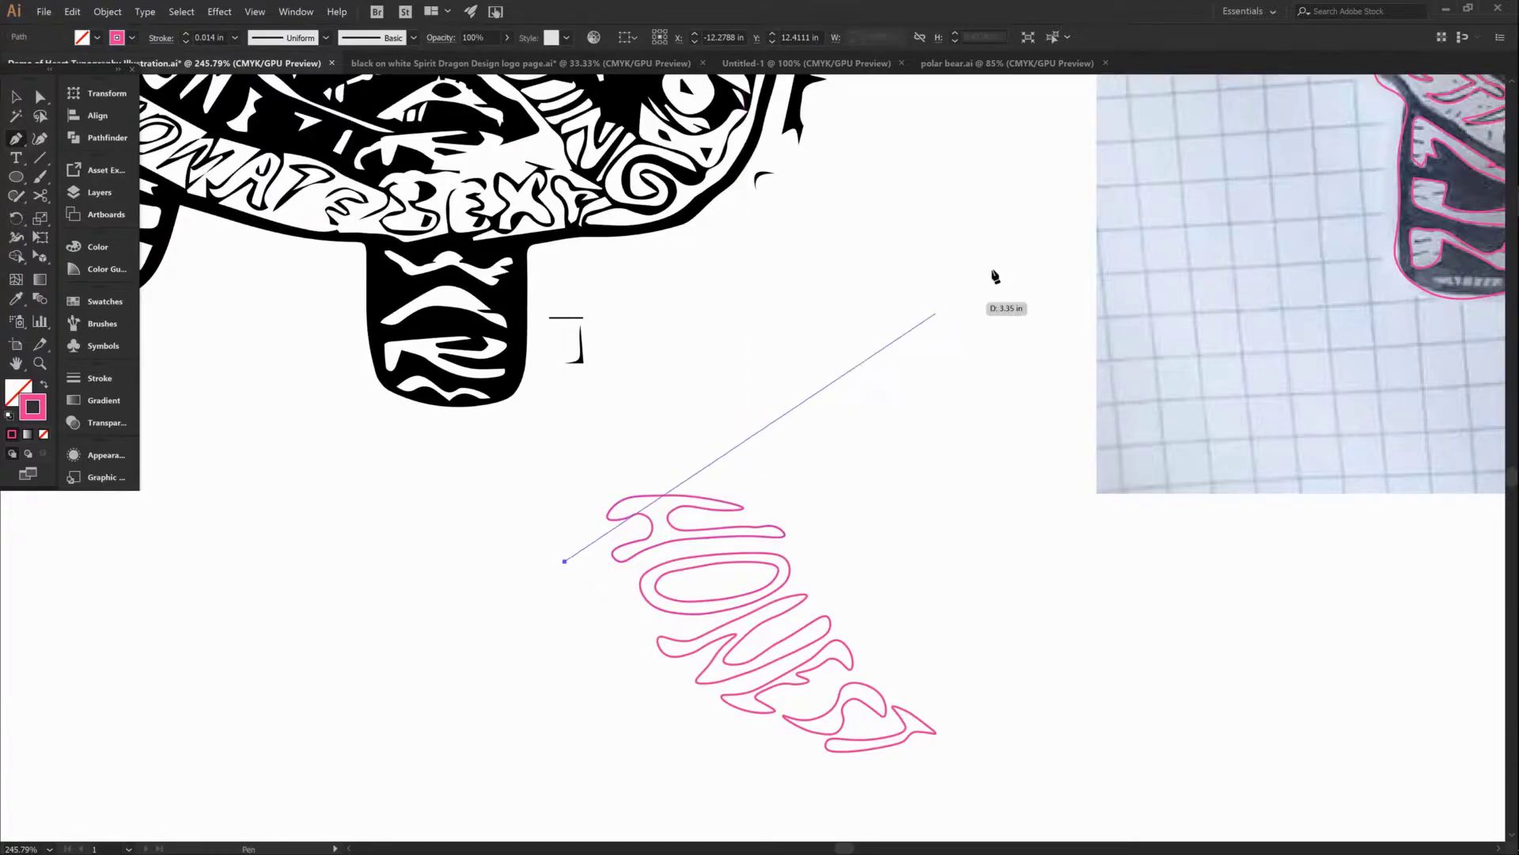
click(1039, 242)
key(ctrl)
drag(837, 378, 653, 491)
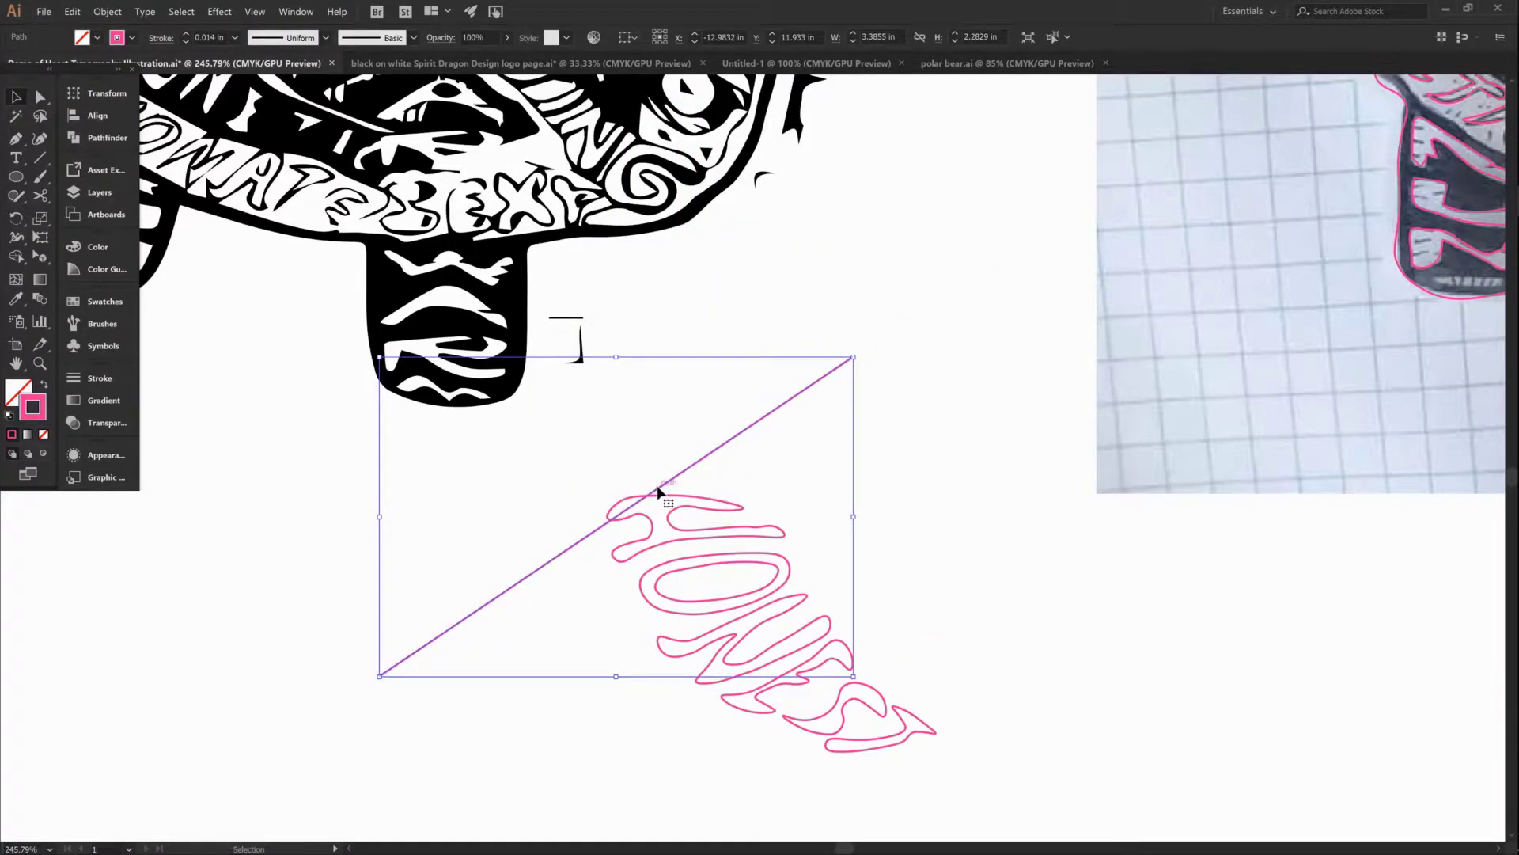
Duplicate the diagonal line about 0.17 in horizontally and repeat the copy to build a wide row of evenly spaced parallel lines
drag(658, 491, 684, 491)
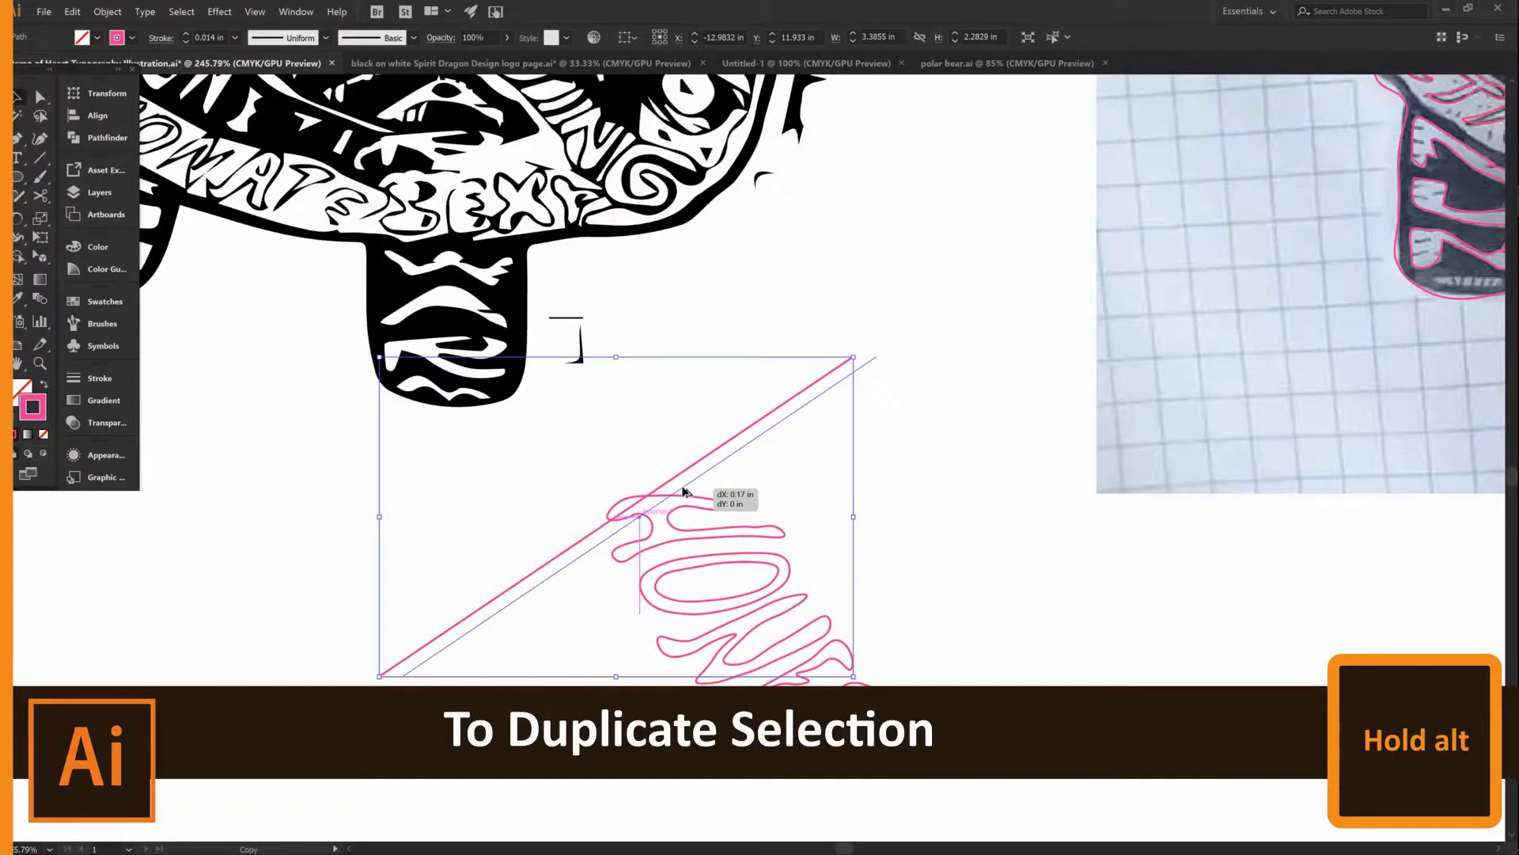
drag(684, 492, 683, 491)
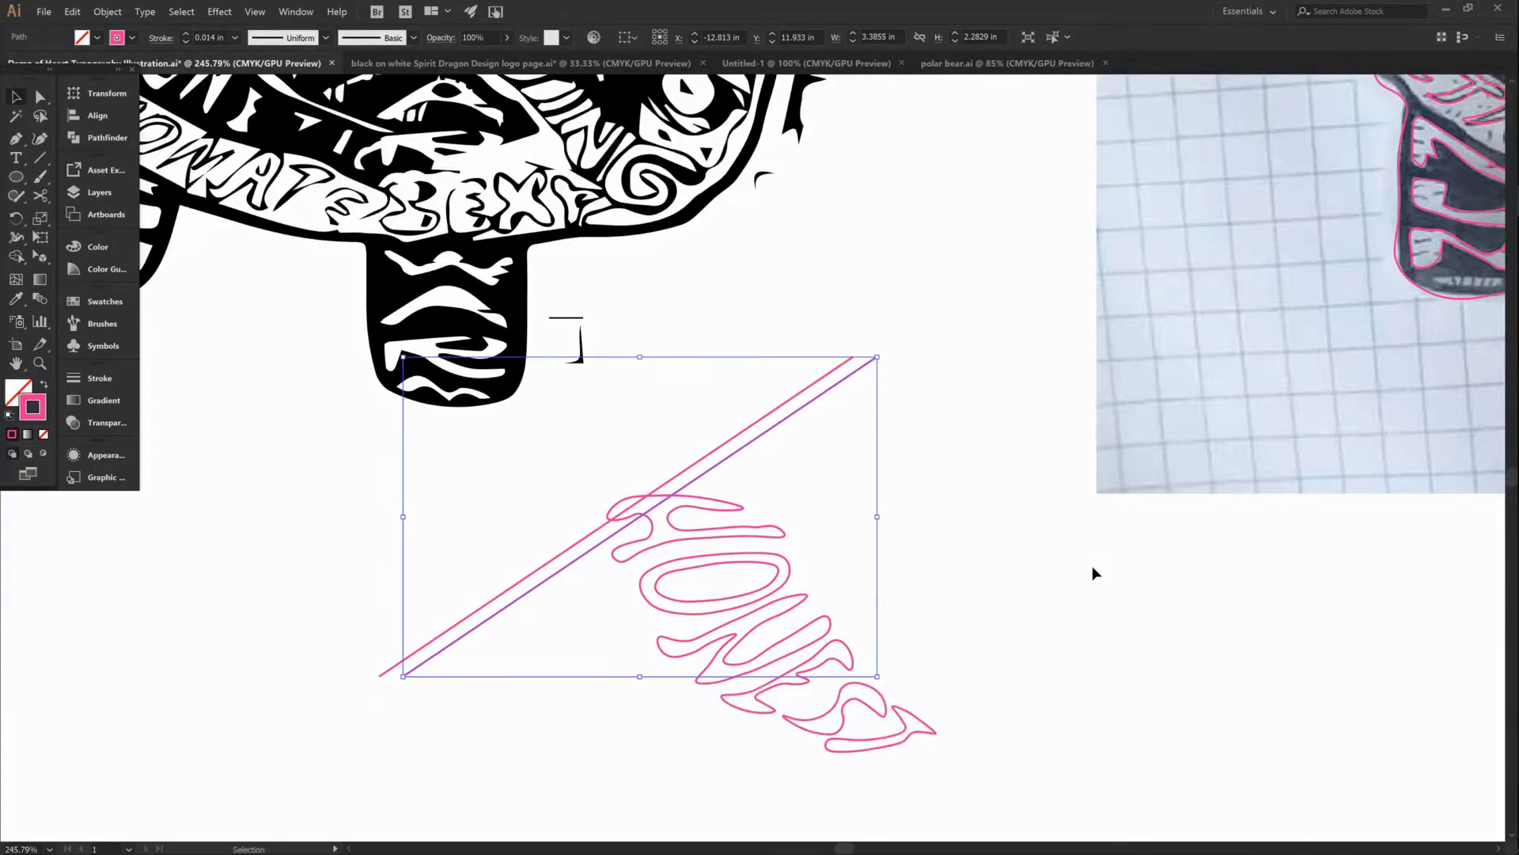
key(a)
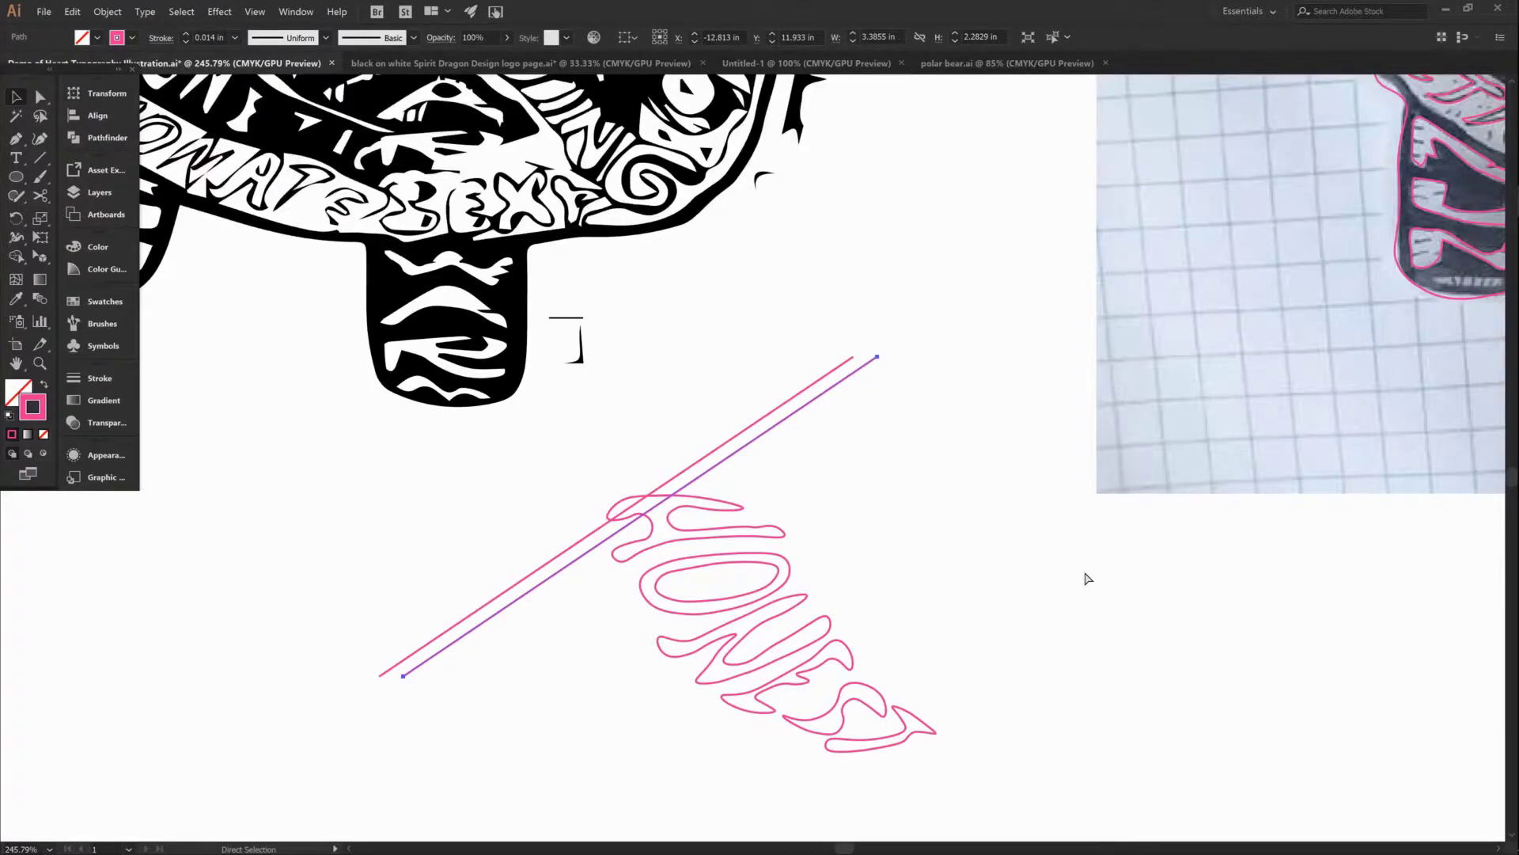
key(ctrl+d)
key(ctrl+d)
key(ctrl+d)
key(ctrl+d)
key(ctrl+d)
key(ctrl+d)
key(ctrl+d)
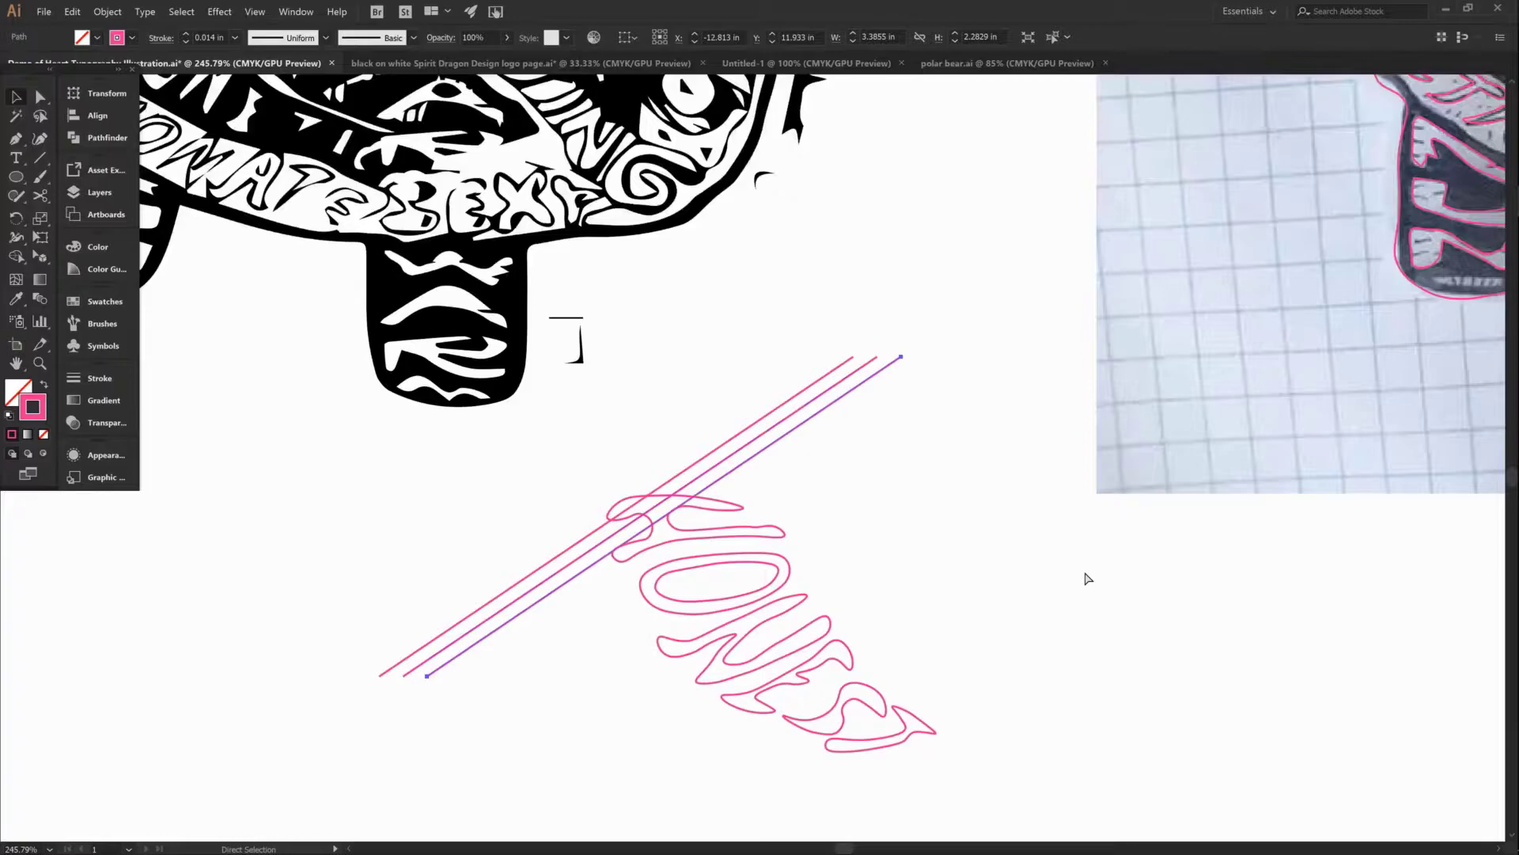
key(ctrl+d)
key(ctrl+d)
key(ctrl+d)
key(ctrl+d)
key(ctrl+d)
key(ctrl+d)
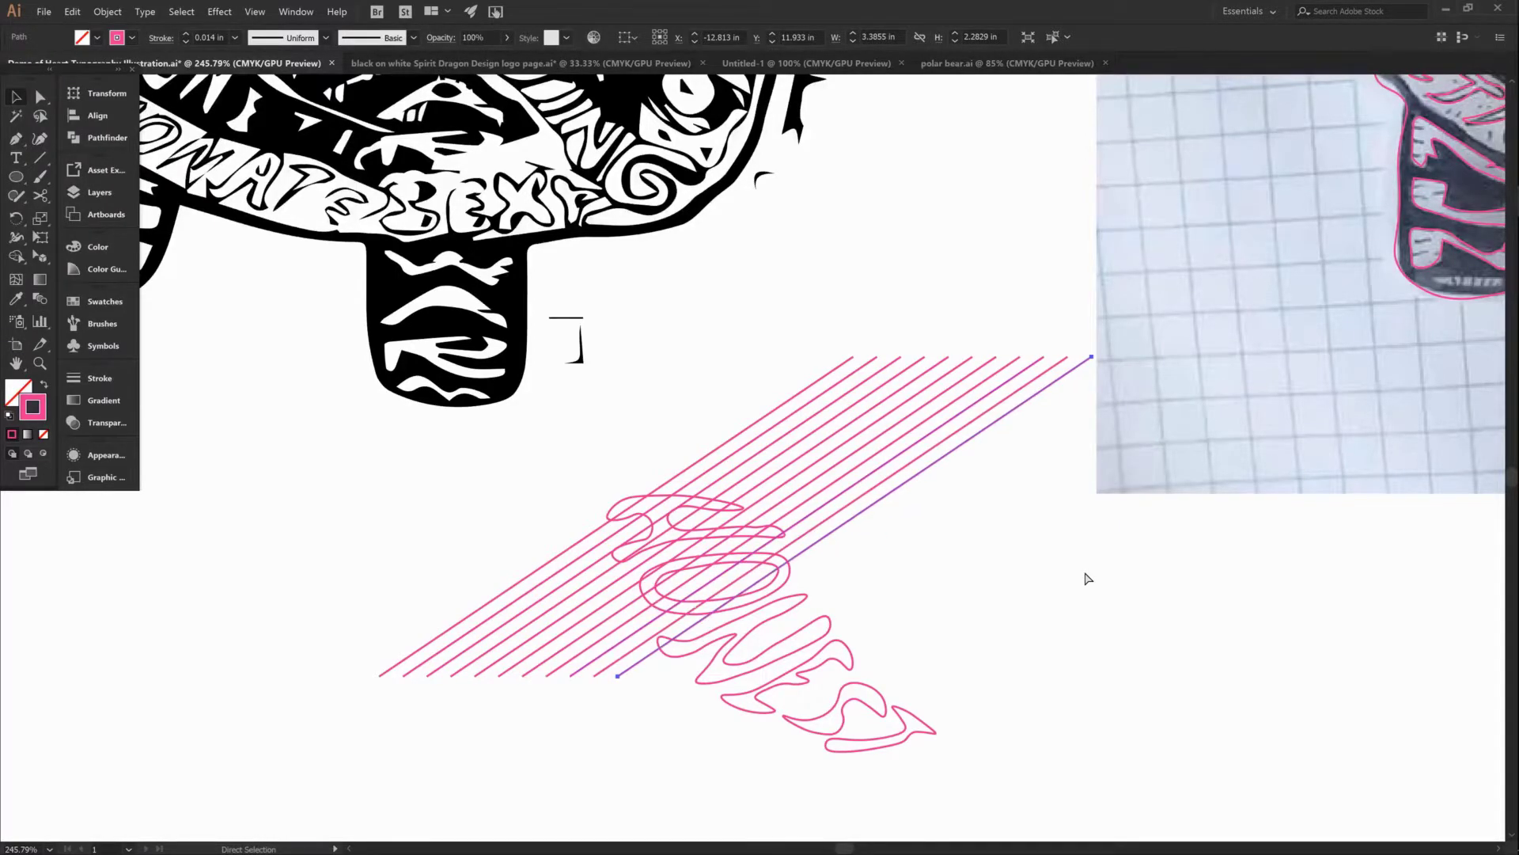
key(ctrl+d)
key(ctrl+d)
key(ctrl+d)
key(ctrl+d)
key(ctrl+d)
key(ctrl+d)
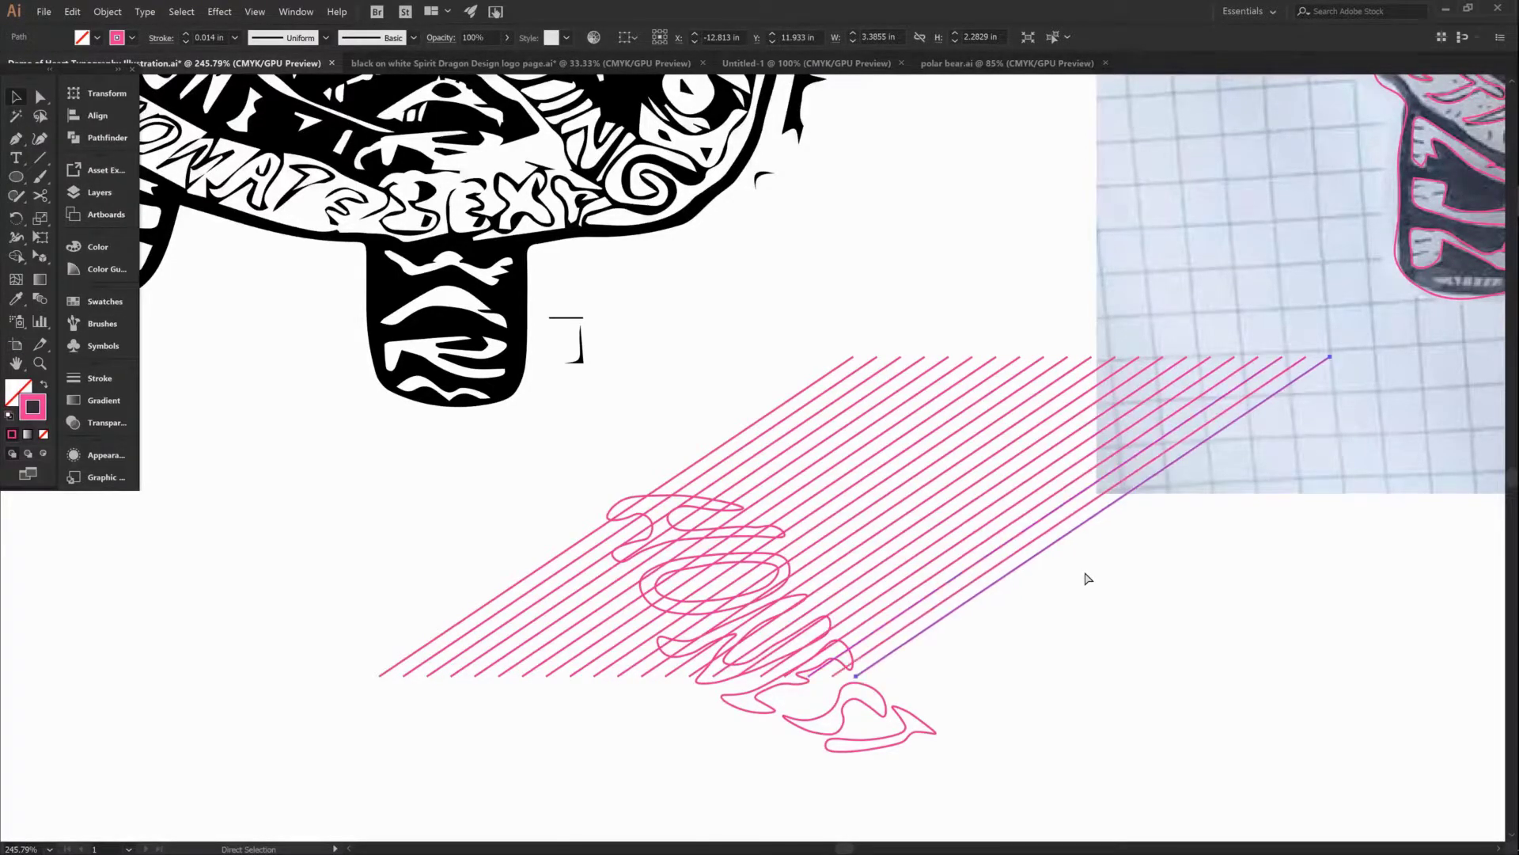
key(ctrl+d)
key(ctrl+d)
key(ctrl+d)
key(ctrl+d)
key(ctrl+d)
key(ctrl+d)
key(ctrl+d)
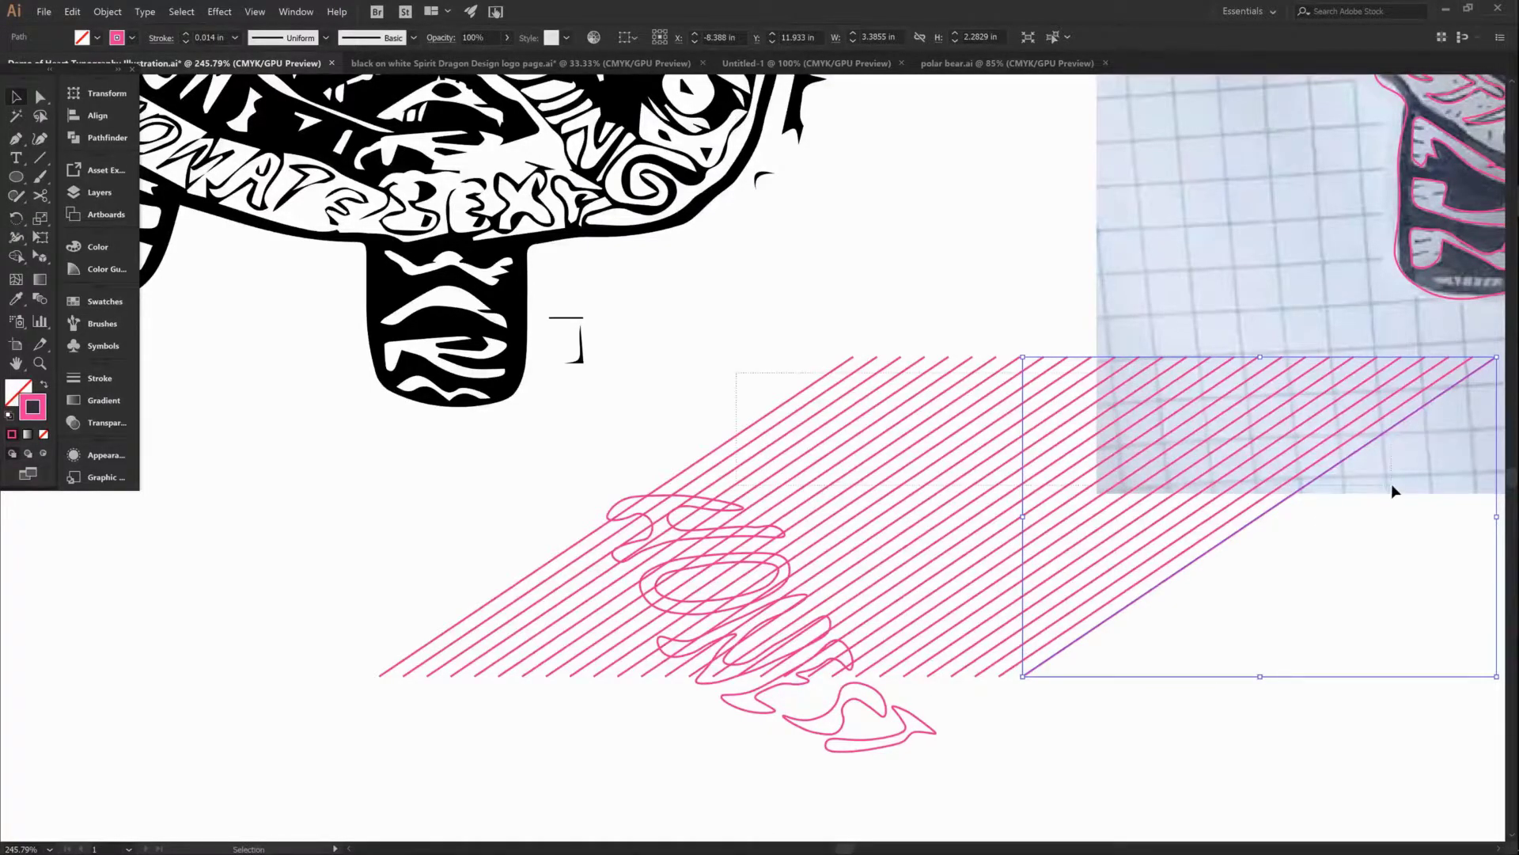
Select all the diagonal lines and move them about 1.24 in left and 0.8 in down to cover the whole HONEST lettering
key(ctrl+a)
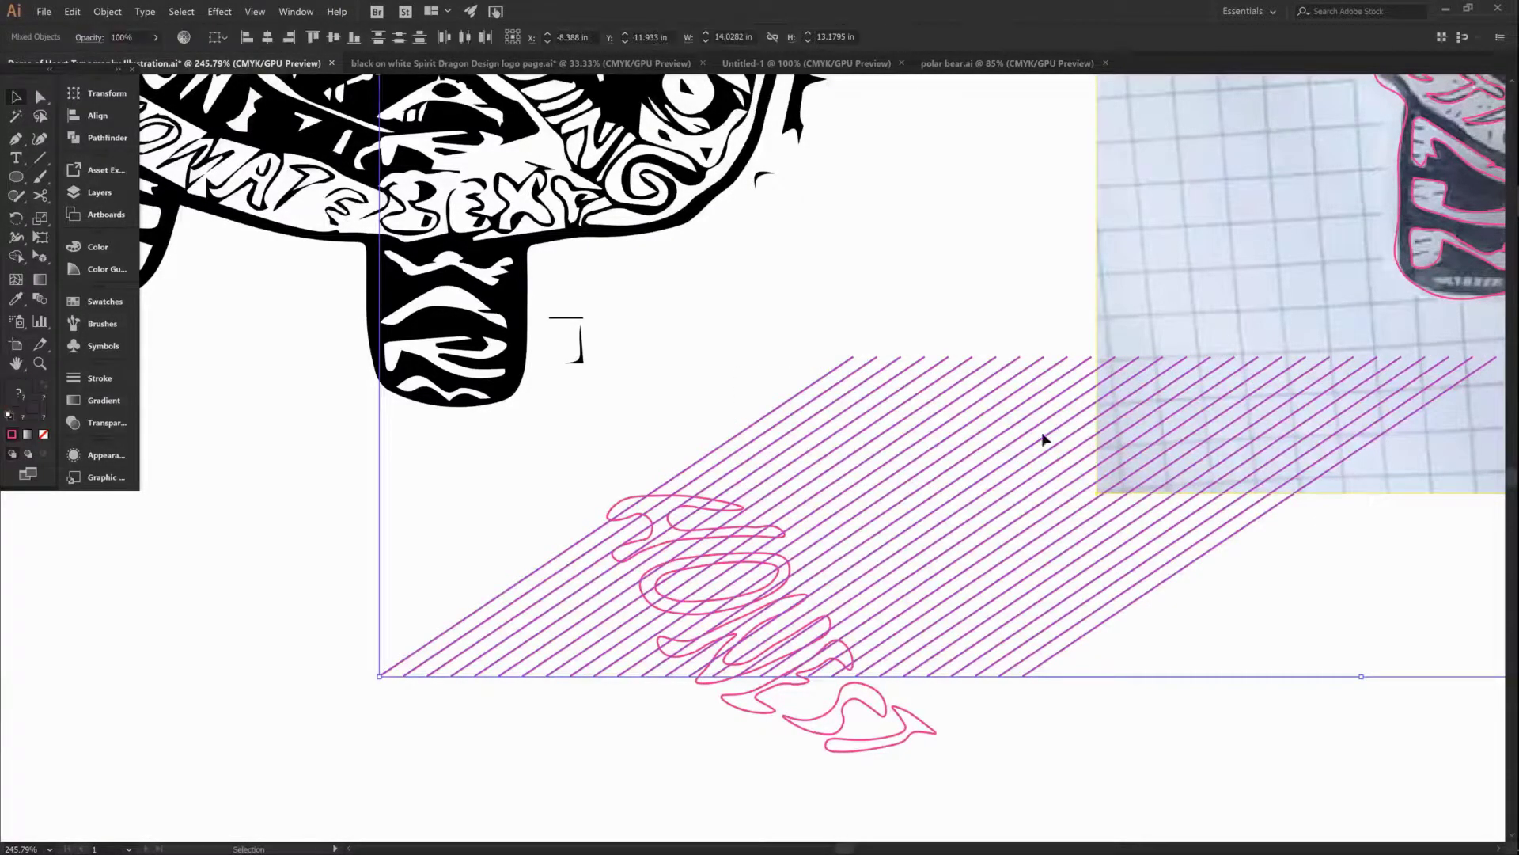
click(1026, 434)
drag(1024, 442, 857, 565)
drag(856, 565, 552, 519)
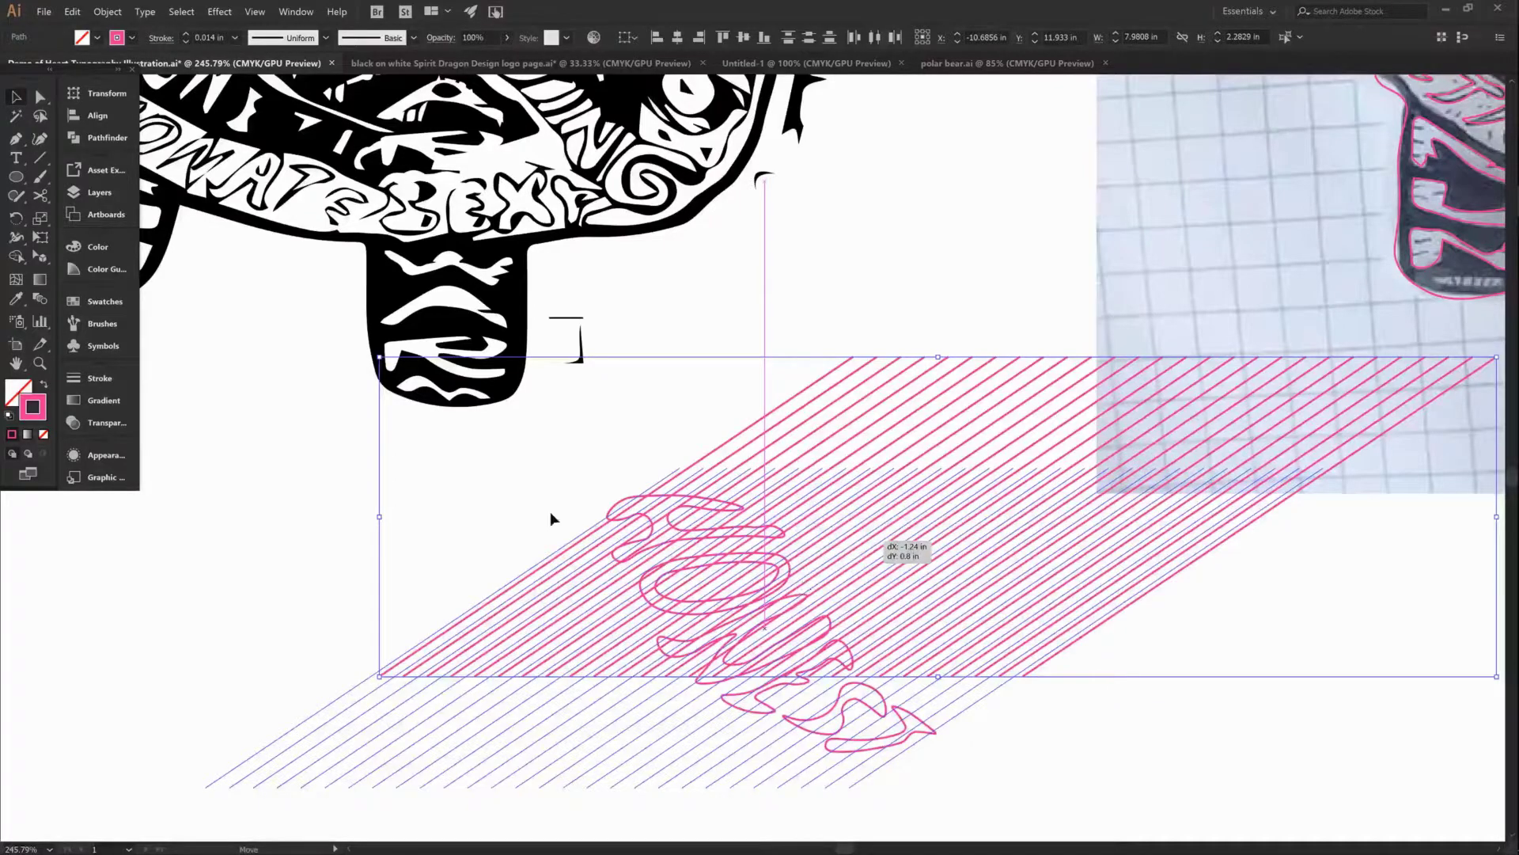
key(Escape)
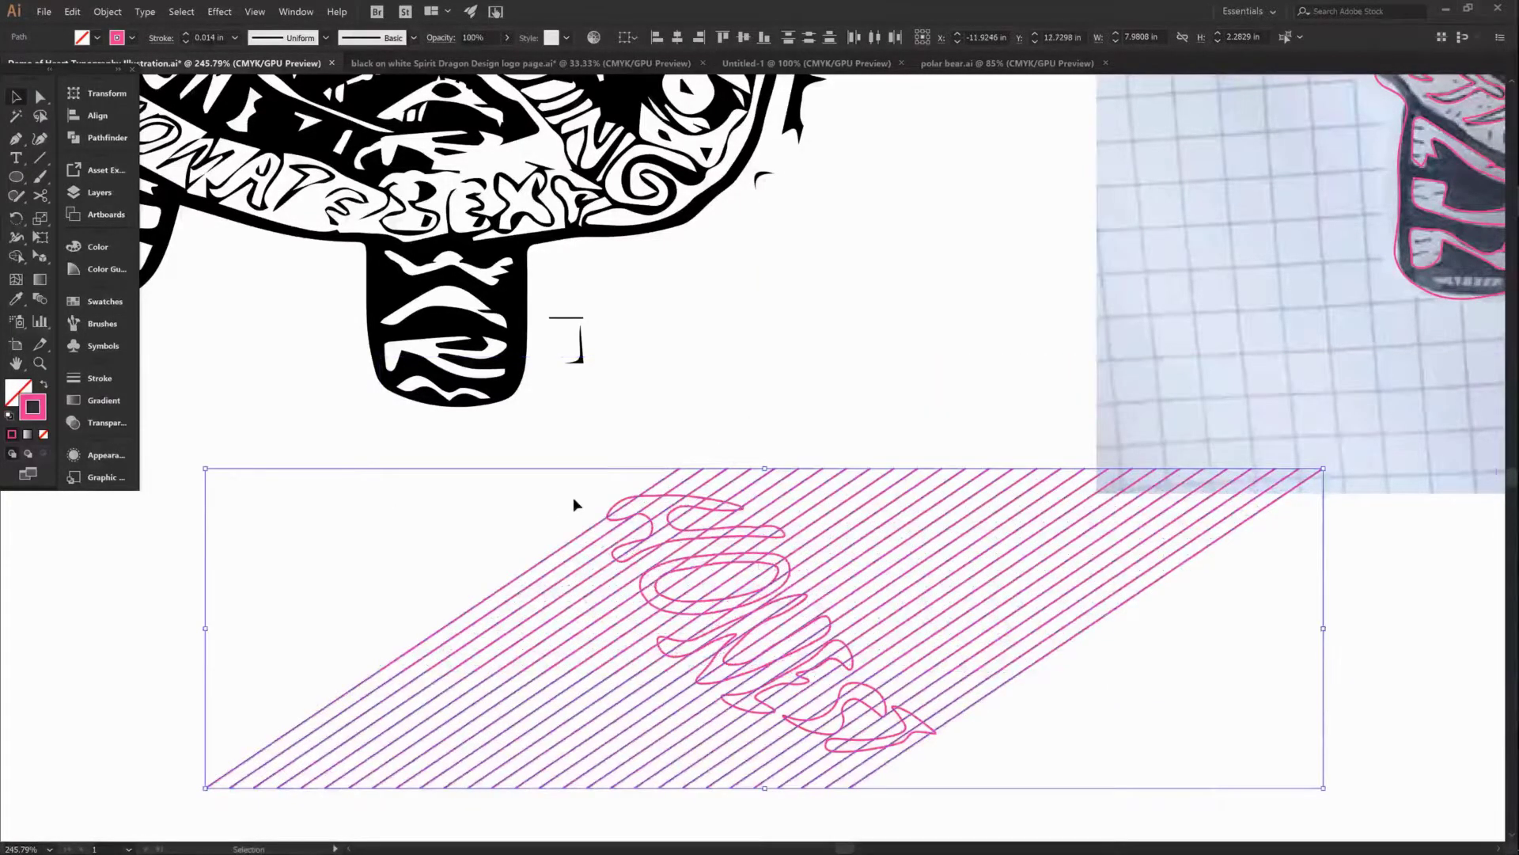
Divide the HONEST letter outlines with the diagonal lines using Pathfinder and ungroup the resulting pieces
drag(562, 455, 973, 773)
click(114, 141)
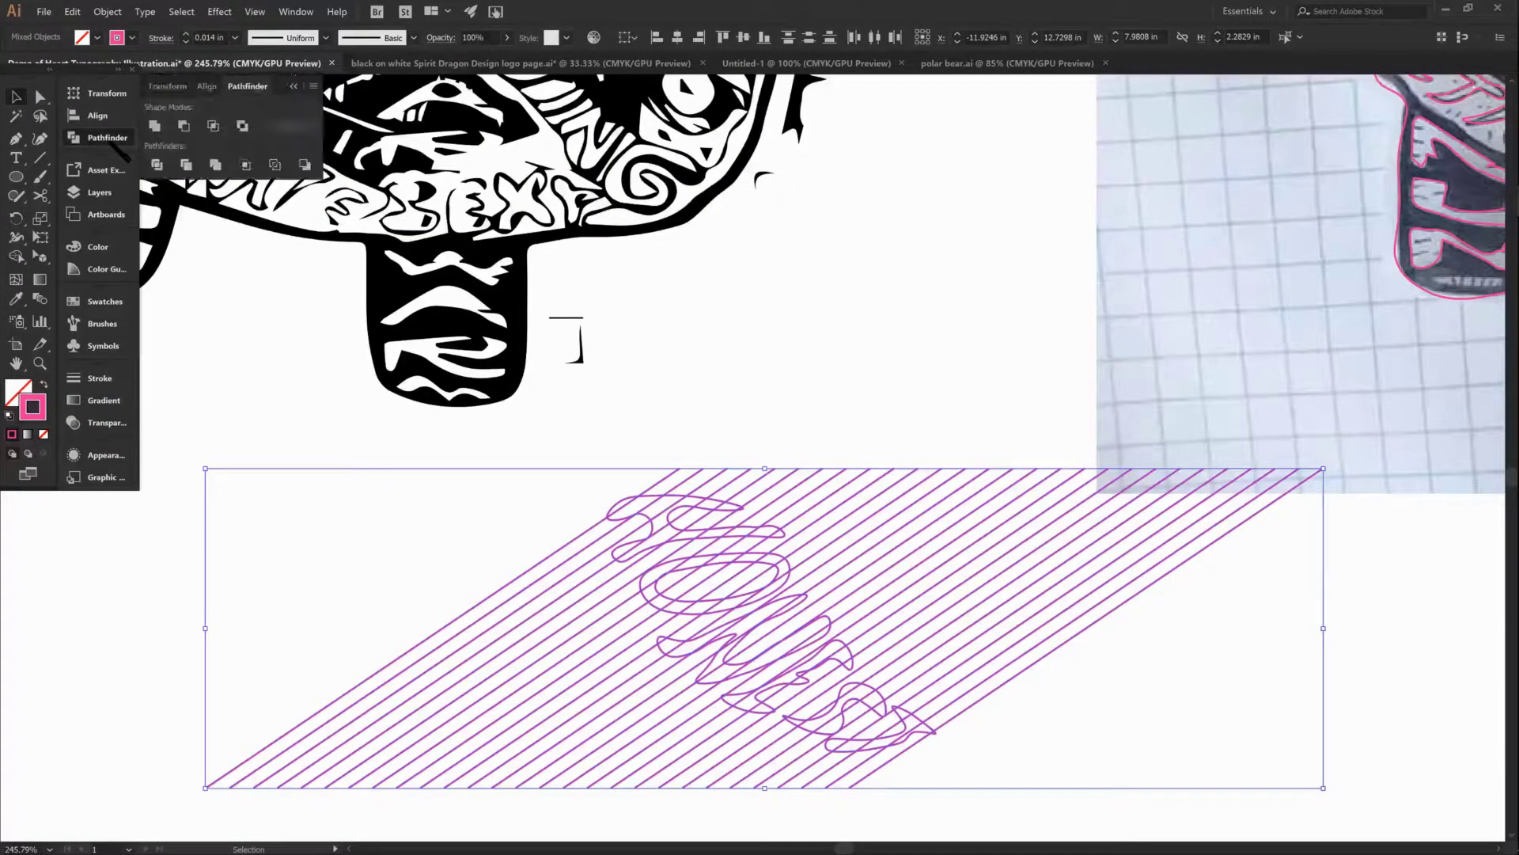
click(156, 166)
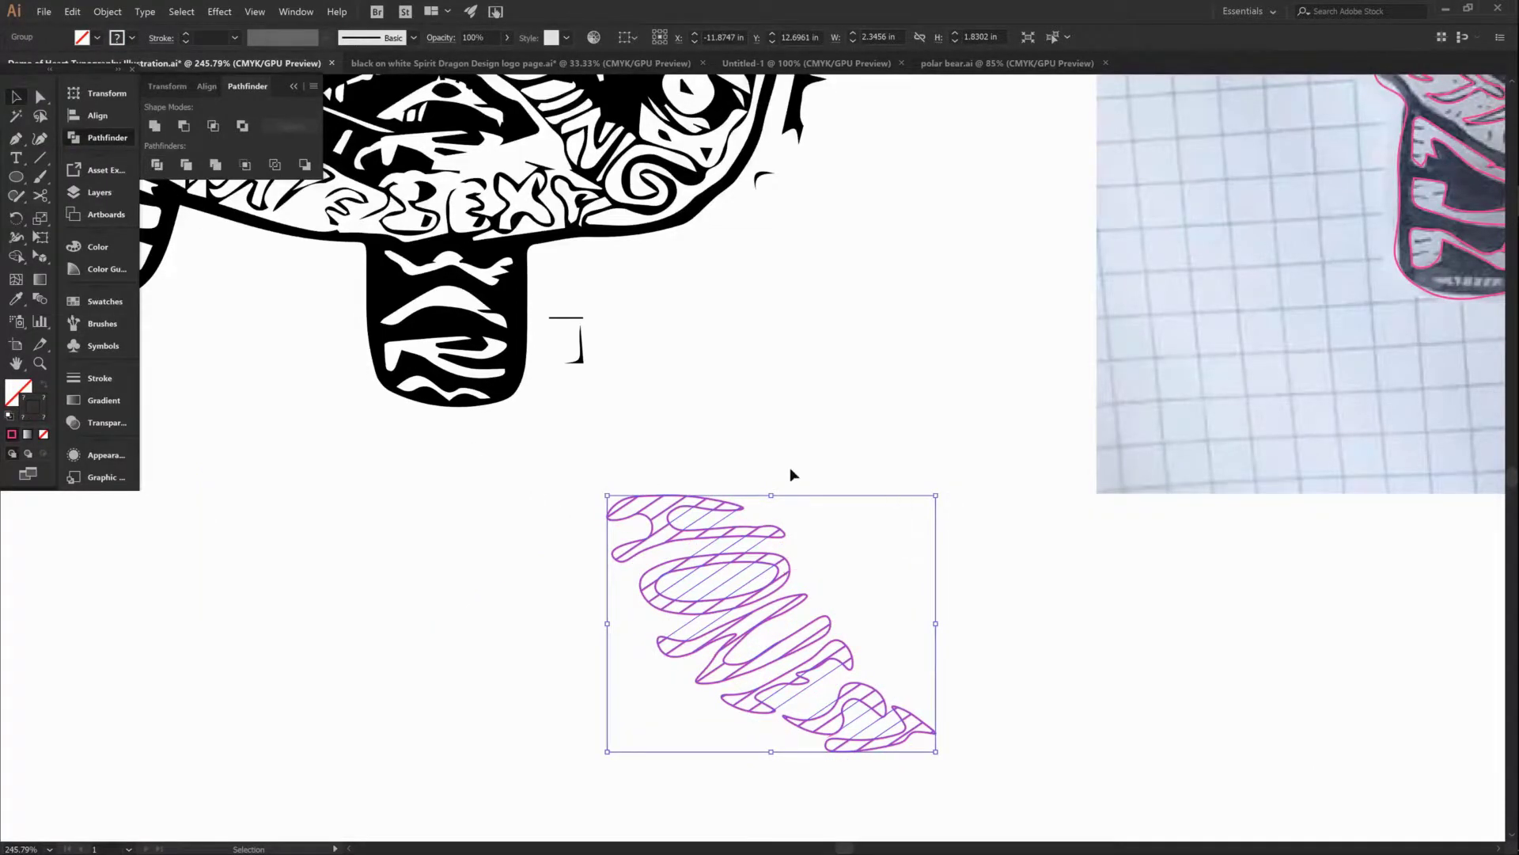
click(834, 558)
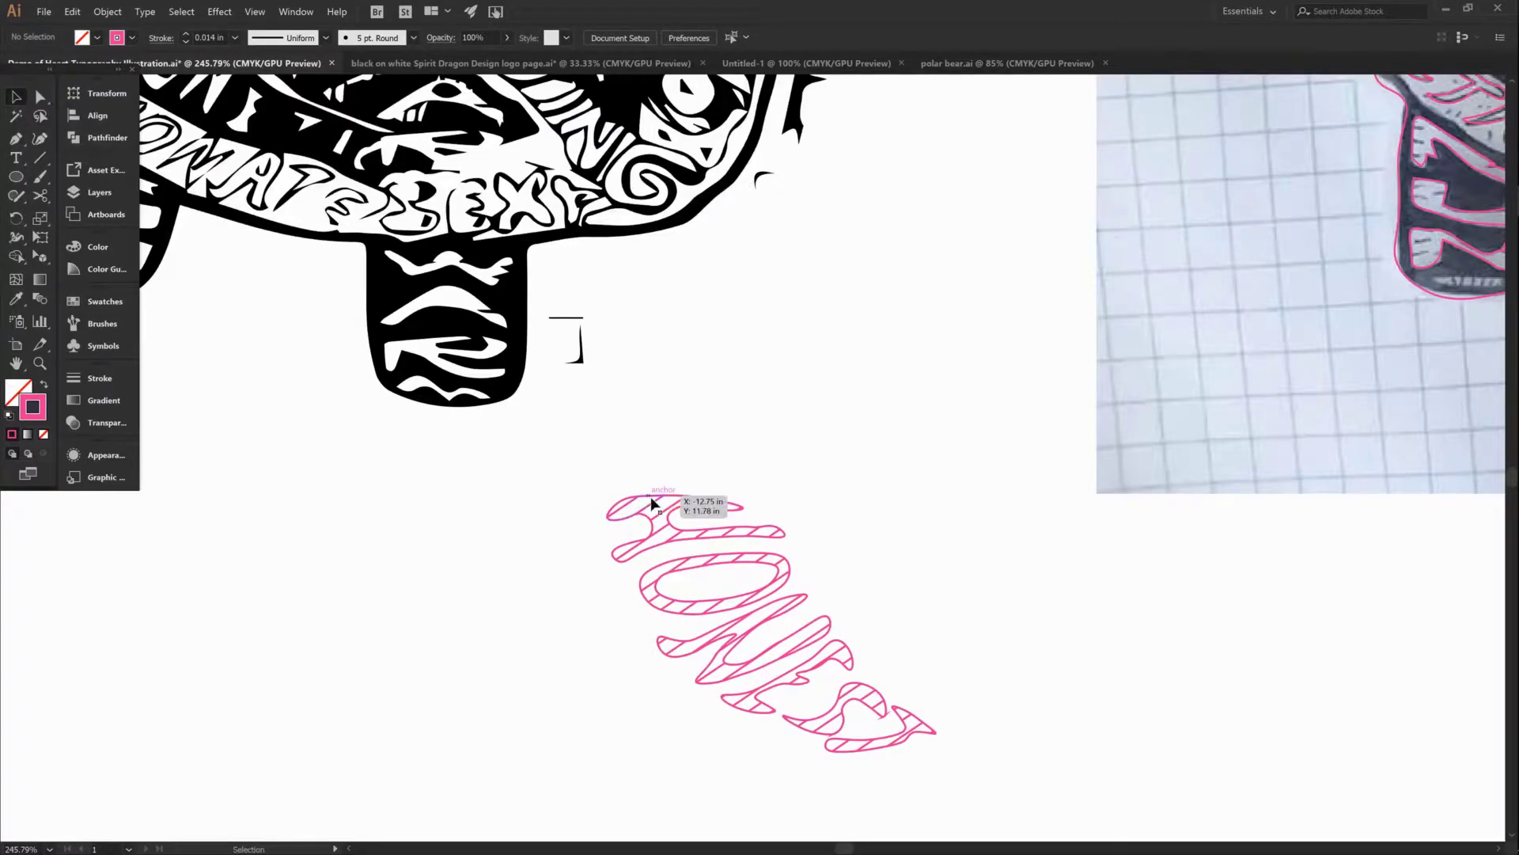
click(673, 500)
right_click(695, 506)
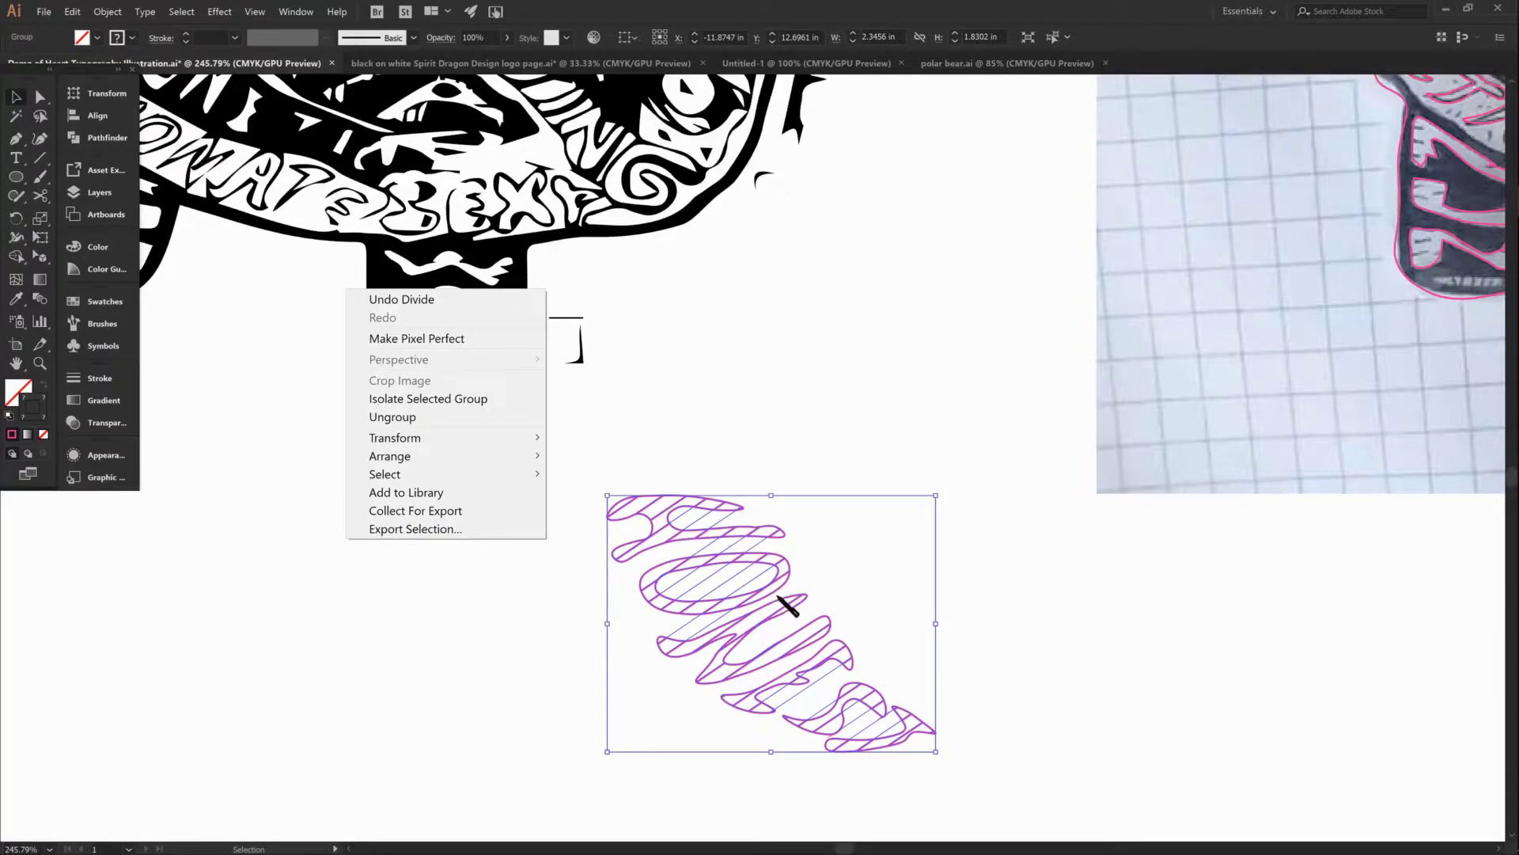
click(410, 419)
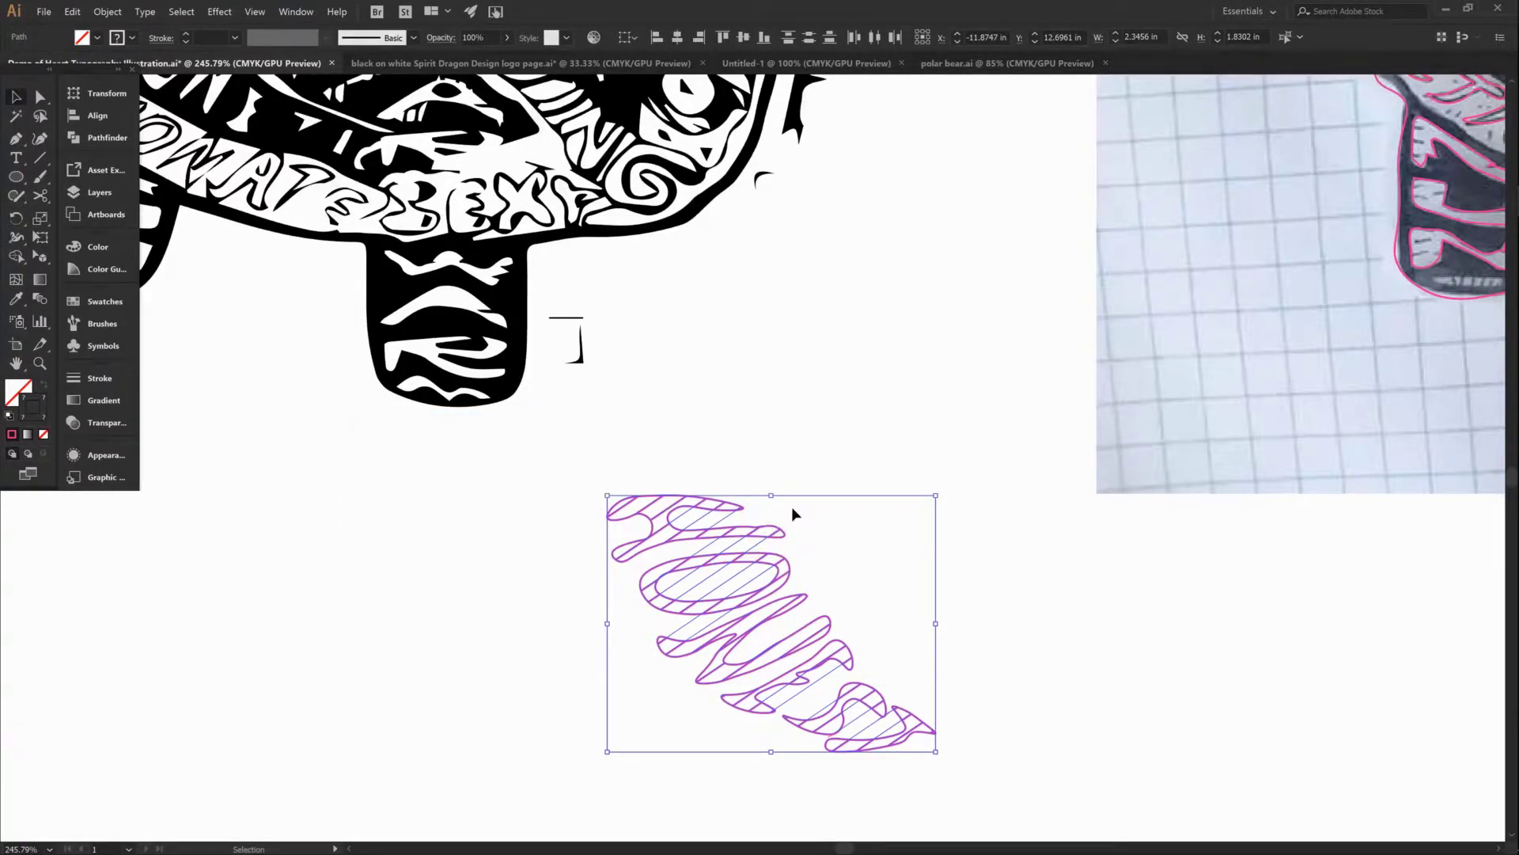
Delete the leftover unfilled pieces inside the opening of the H in HONEST
click(779, 463)
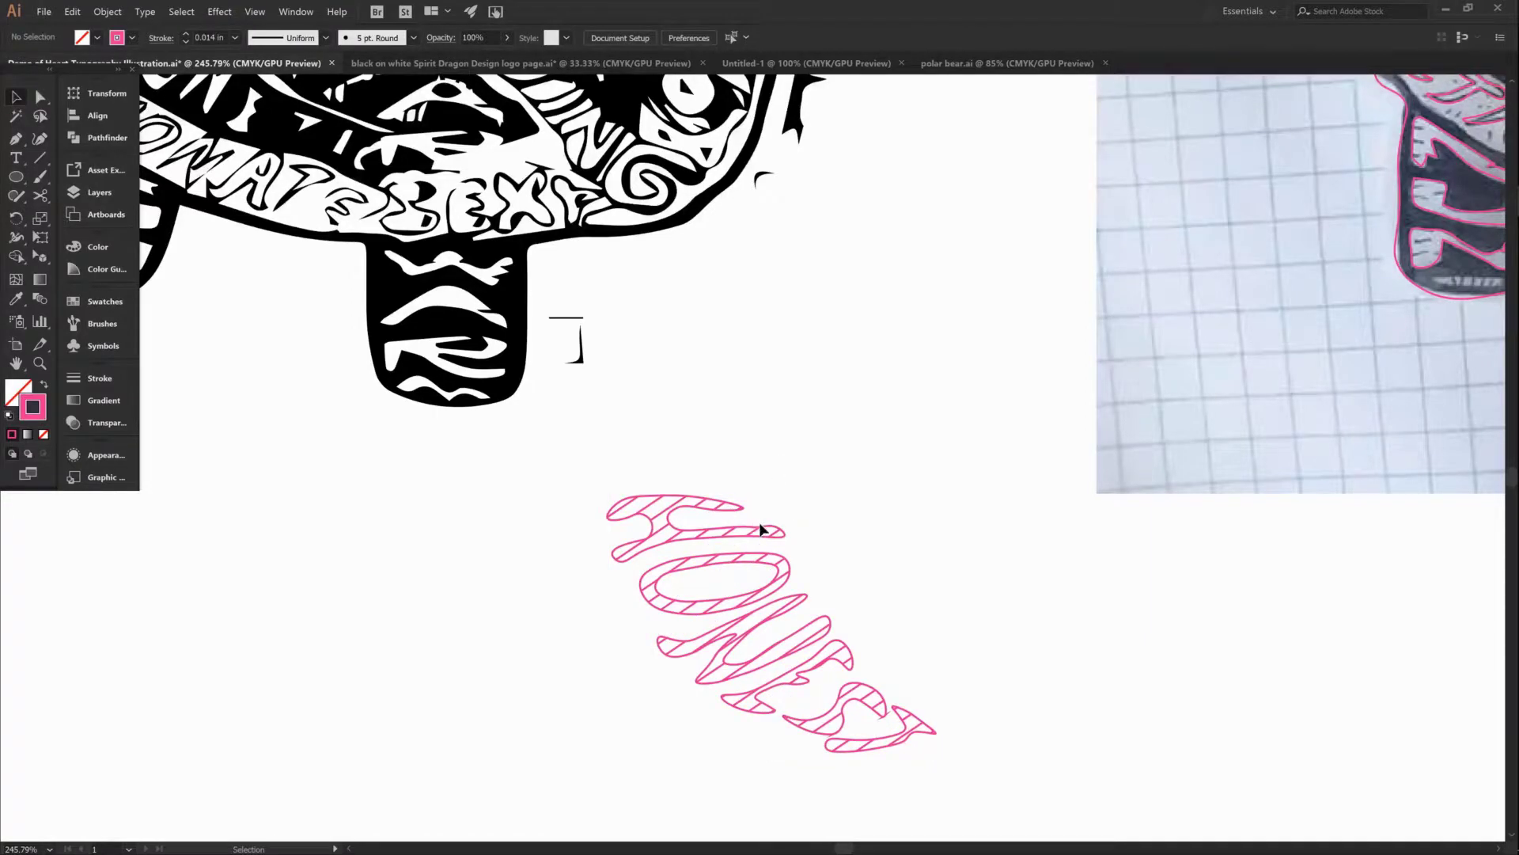
click(696, 524)
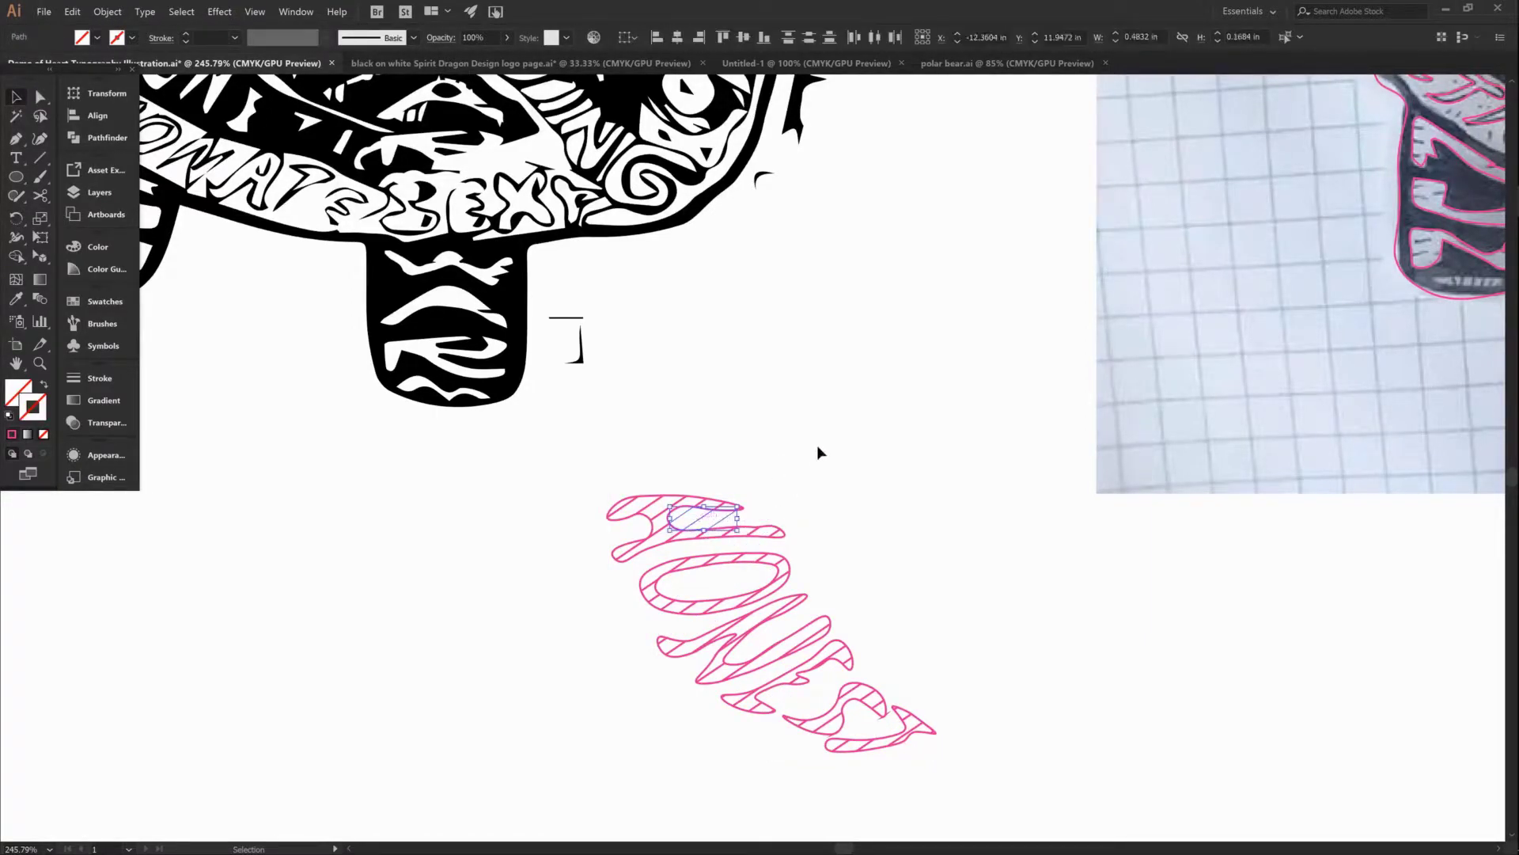
key(Delete)
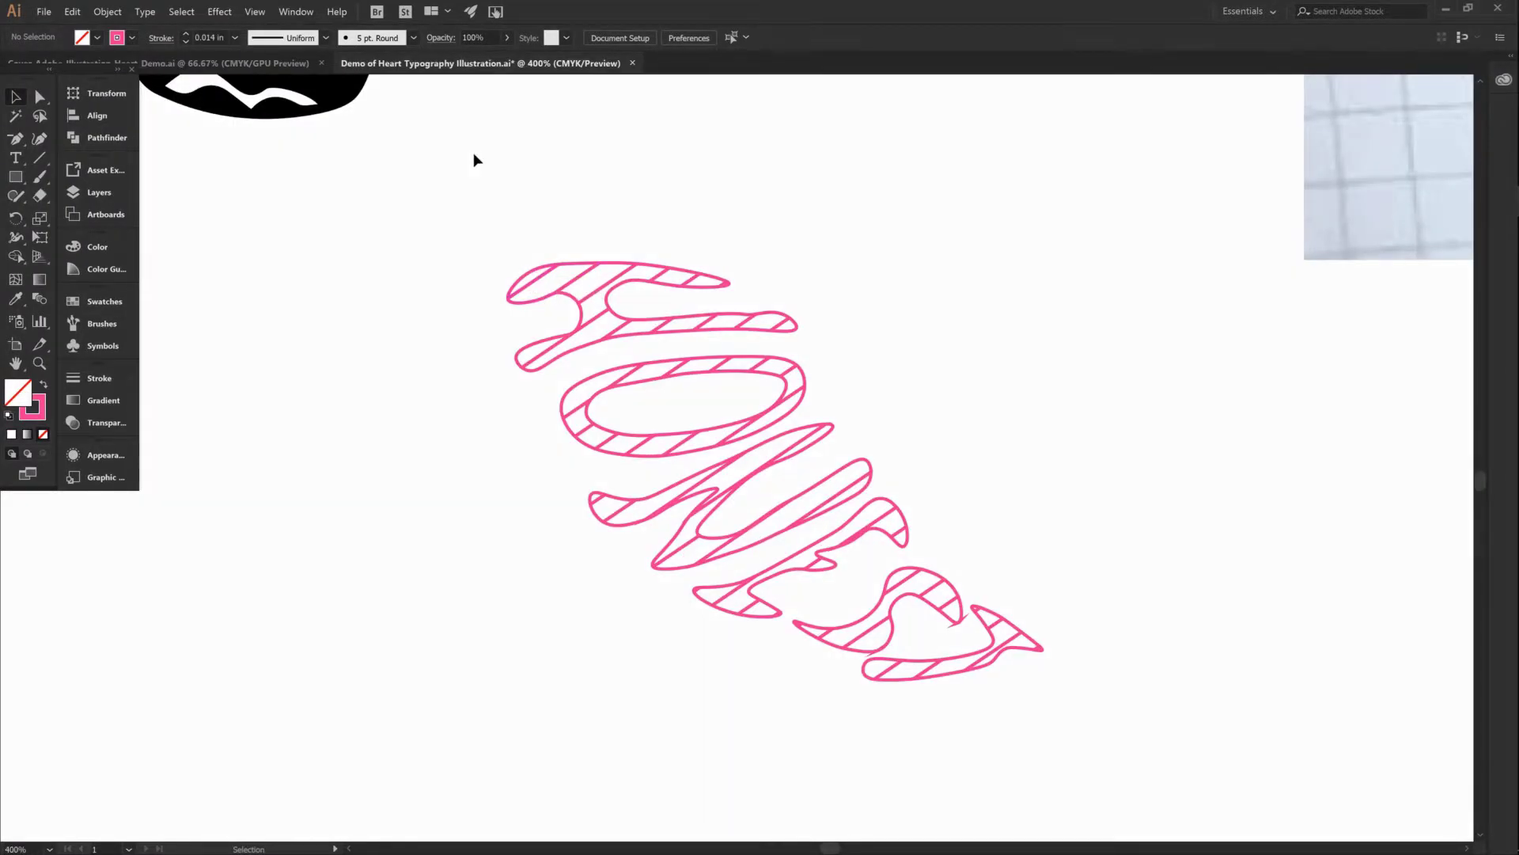
Select every other stripe segment of the letter H in HONEST together
click(516, 277)
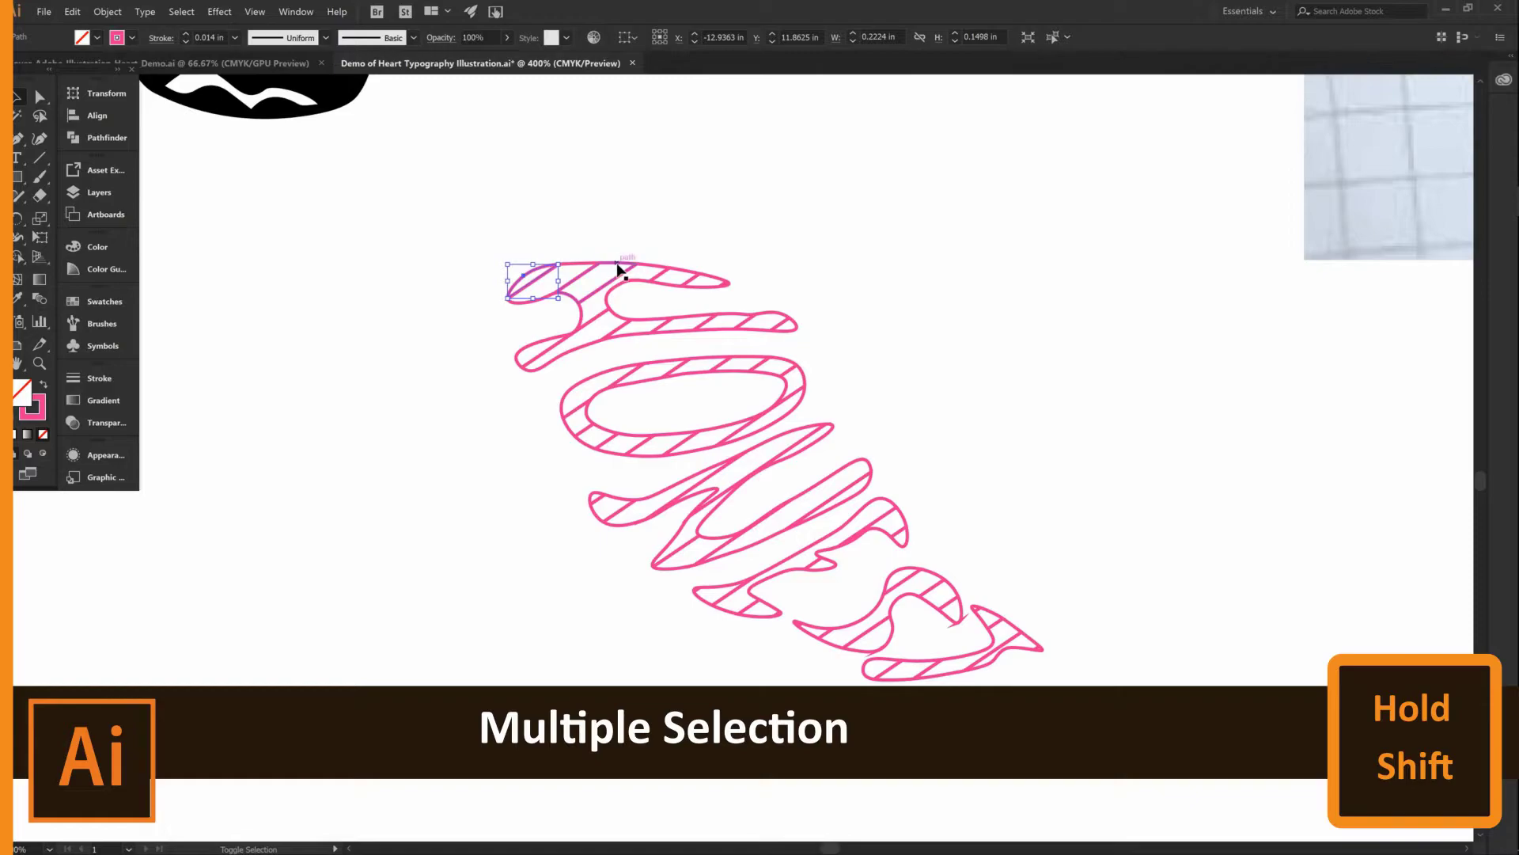
shift+click(618, 270)
shift+click(681, 277)
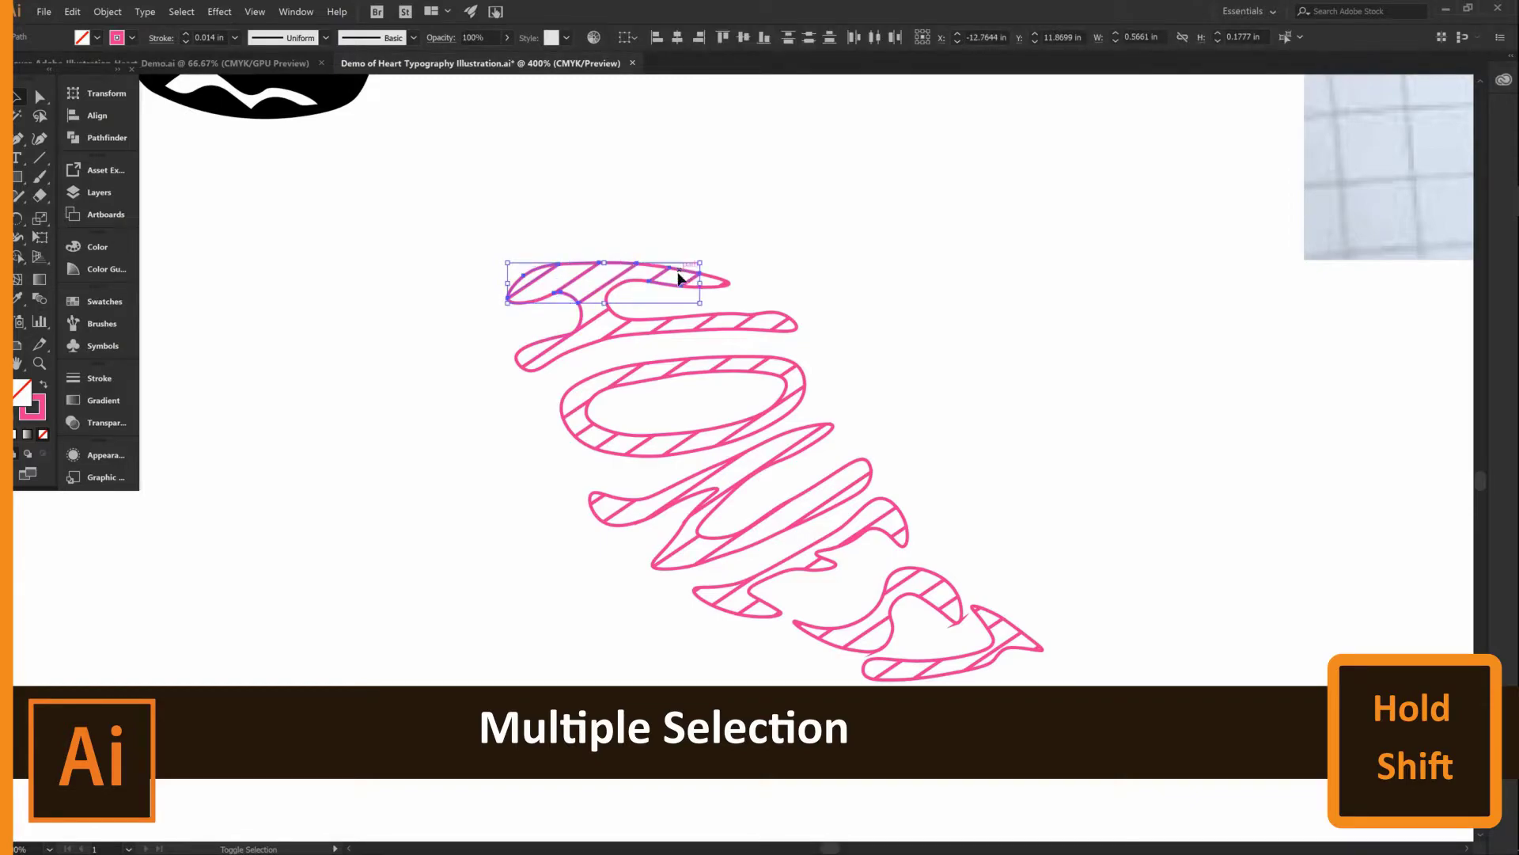
shift+click(581, 346)
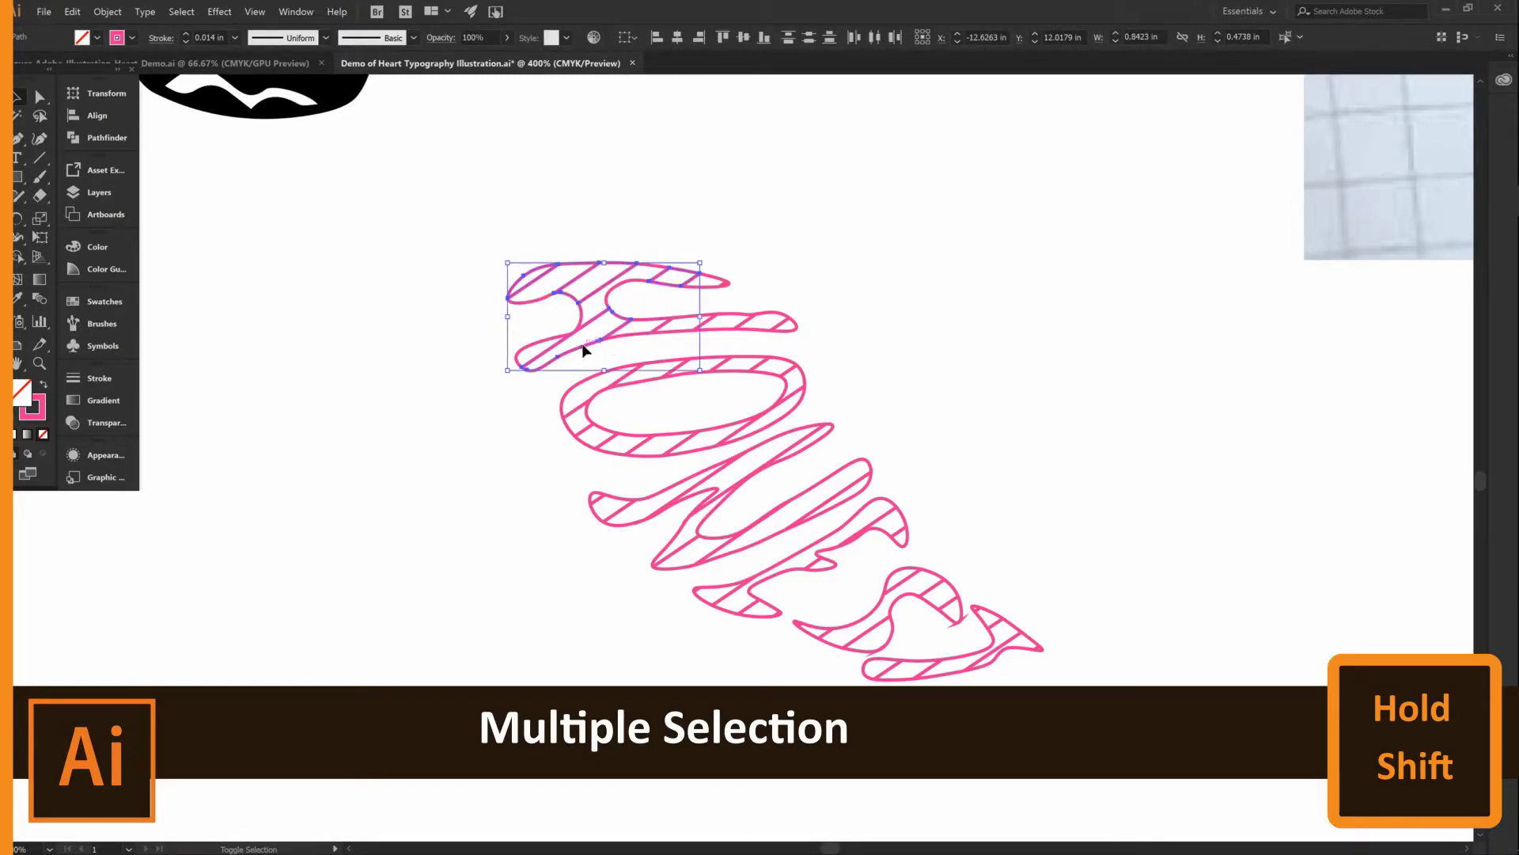
shift+click(701, 317)
shift+click(776, 316)
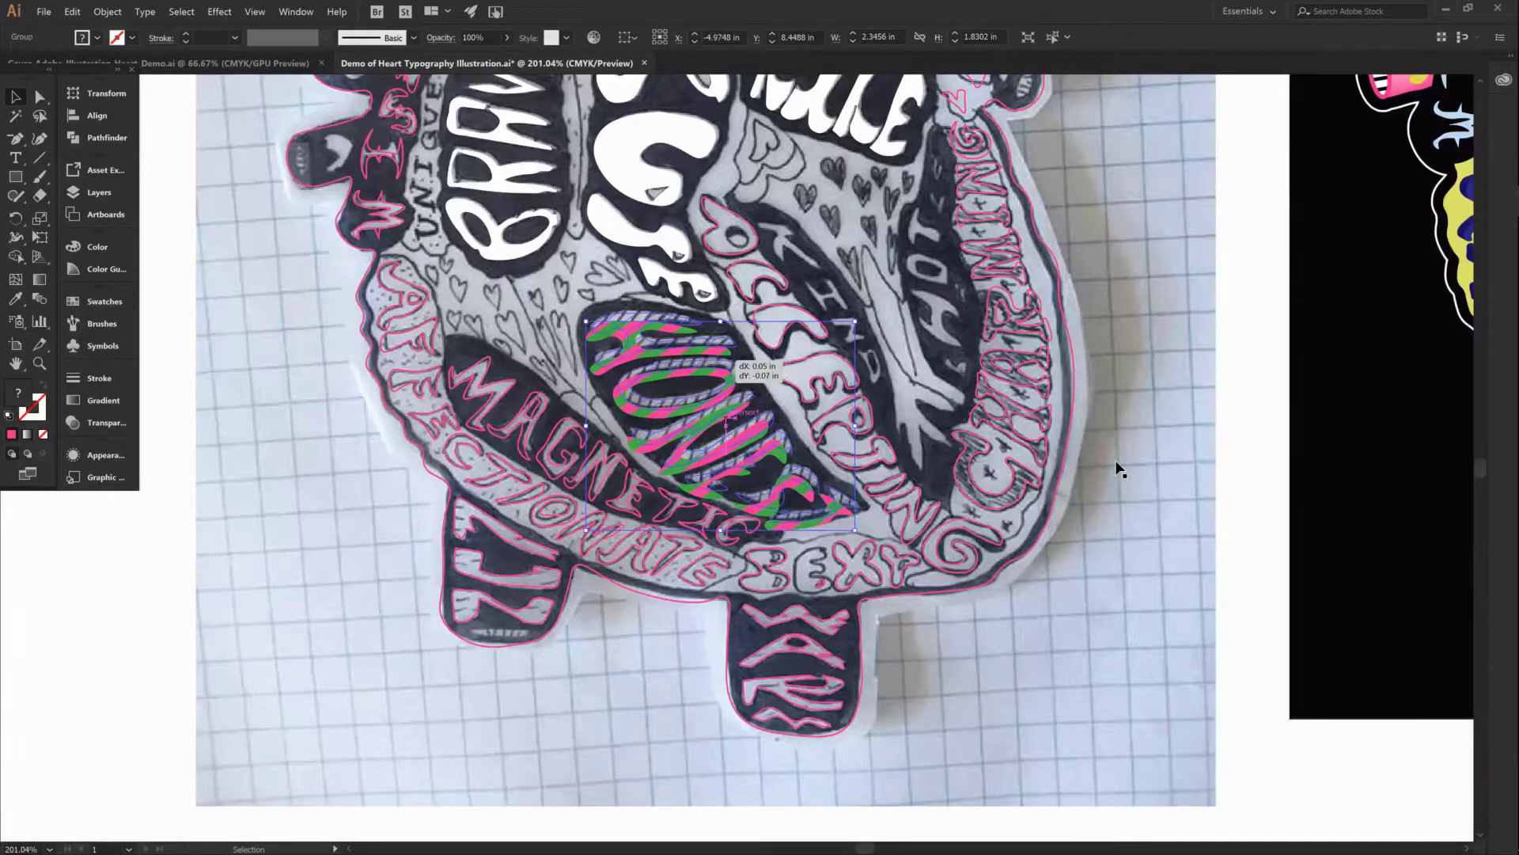
Position the pink and green striped HONEST lettering over the matching word on the sketch photo
drag(1118, 468, 1124, 469)
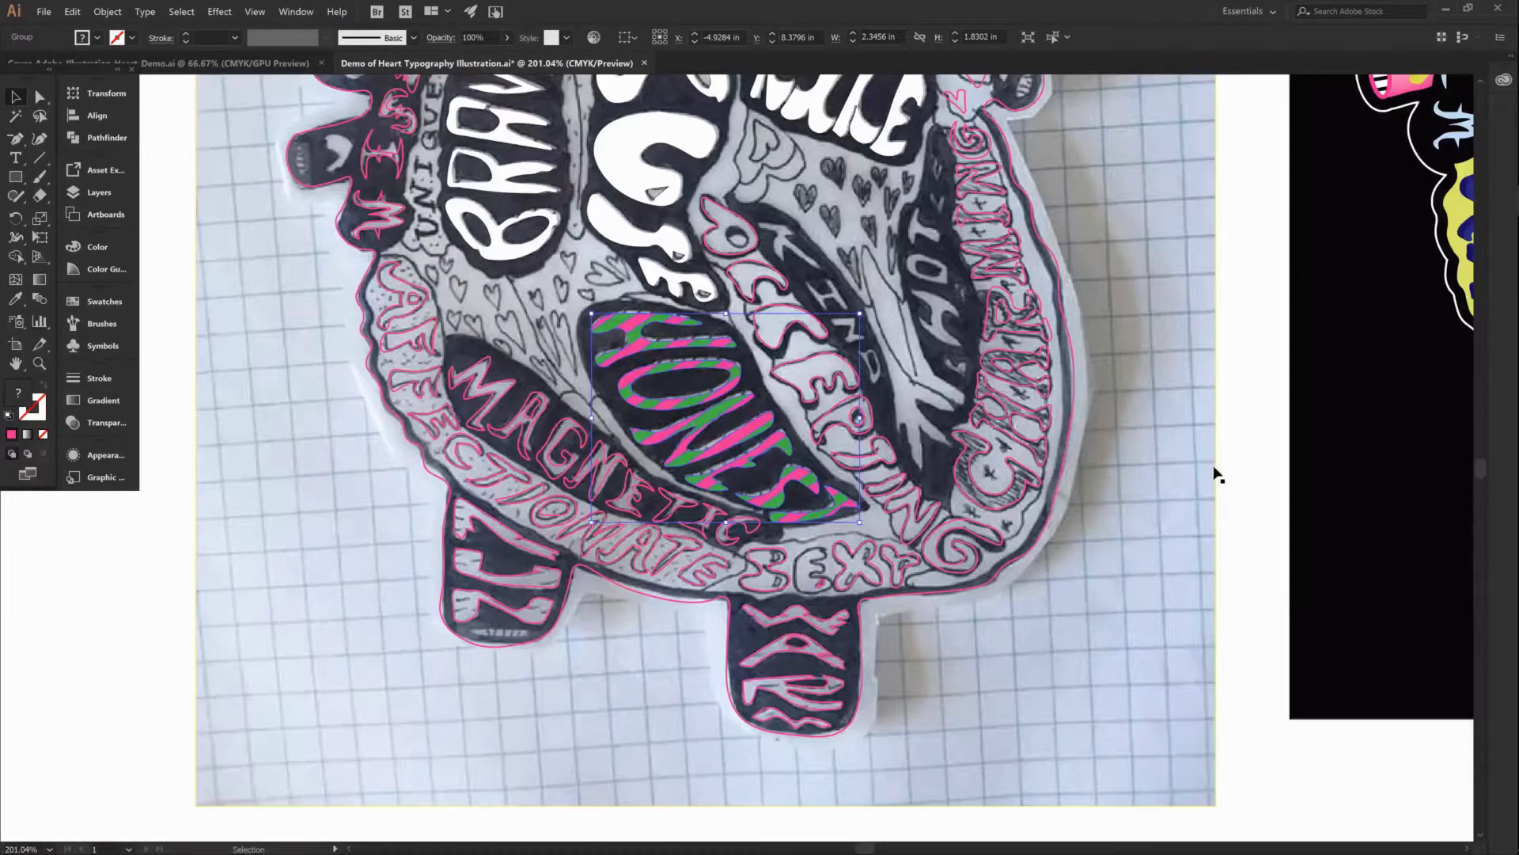
Review the lettering on the sketch photo against the finished coloured heart, up to the large letters at the heart's top
drag(984, 518, 851, 579)
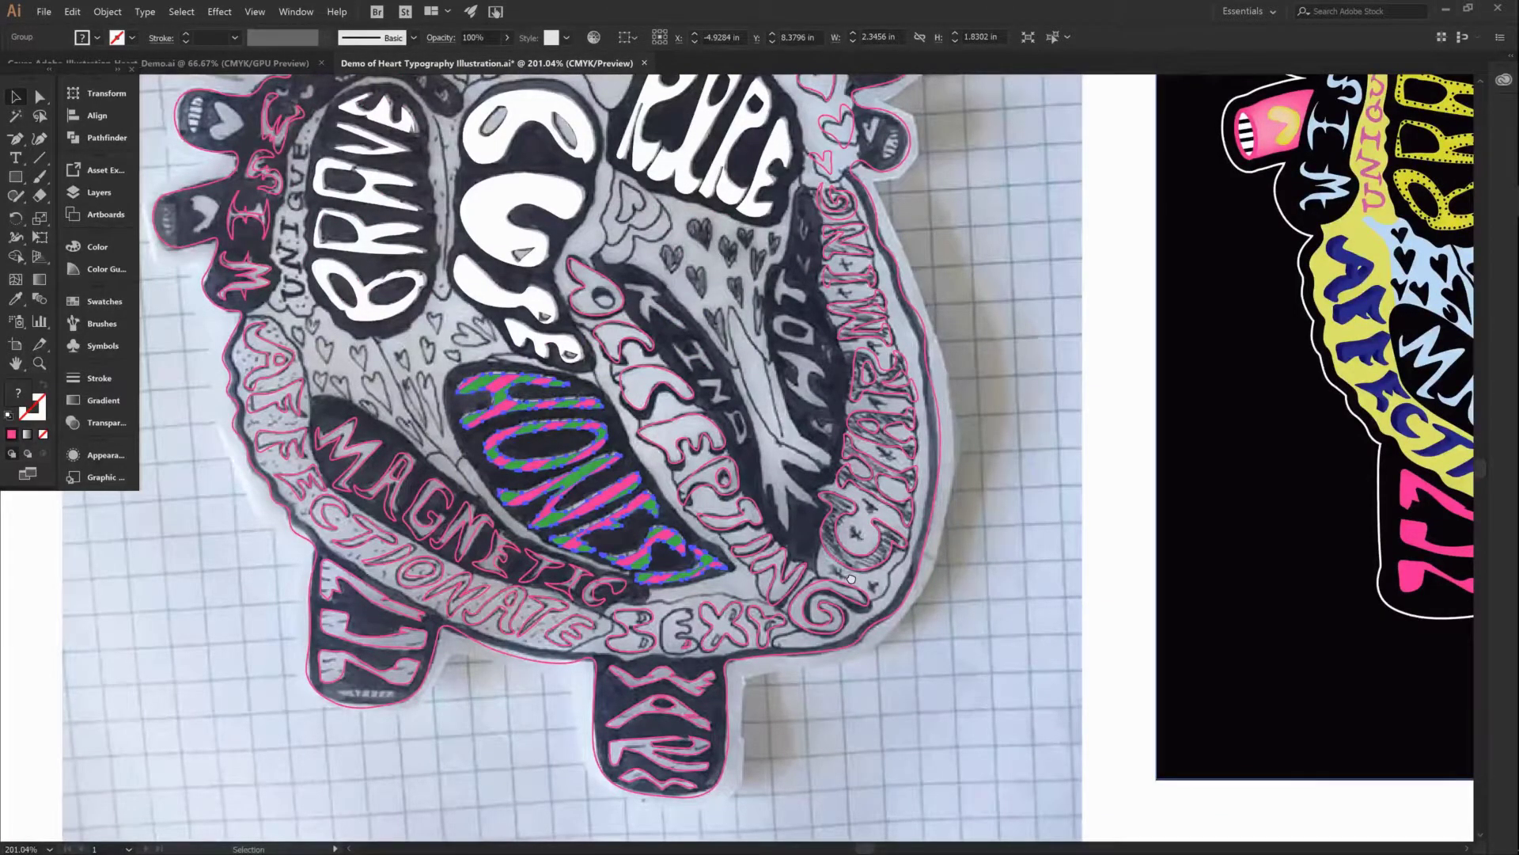
drag(1207, 497, 943, 589)
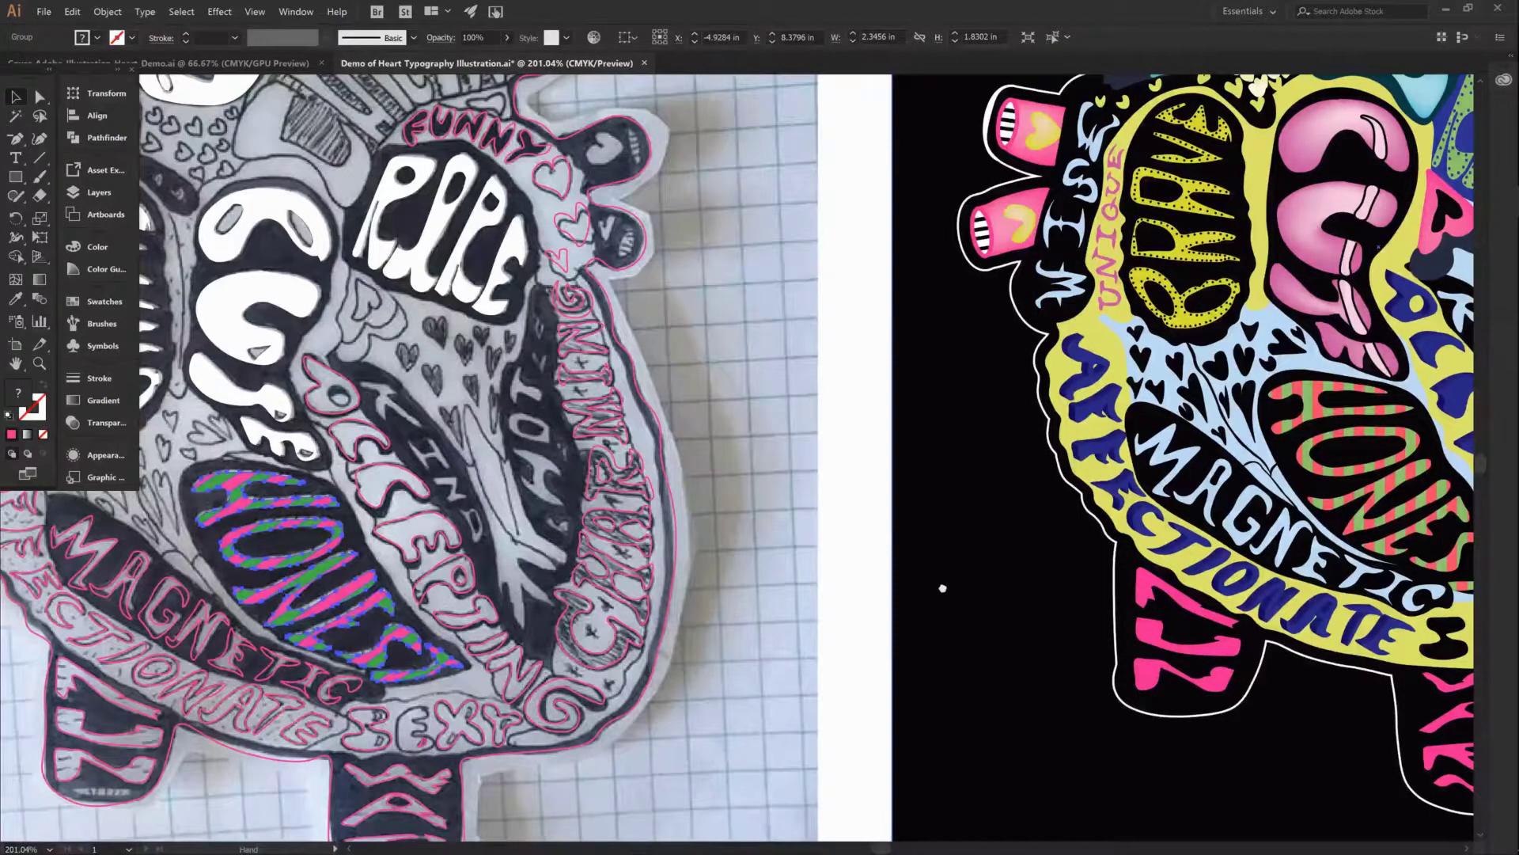
drag(942, 588, 1085, 588)
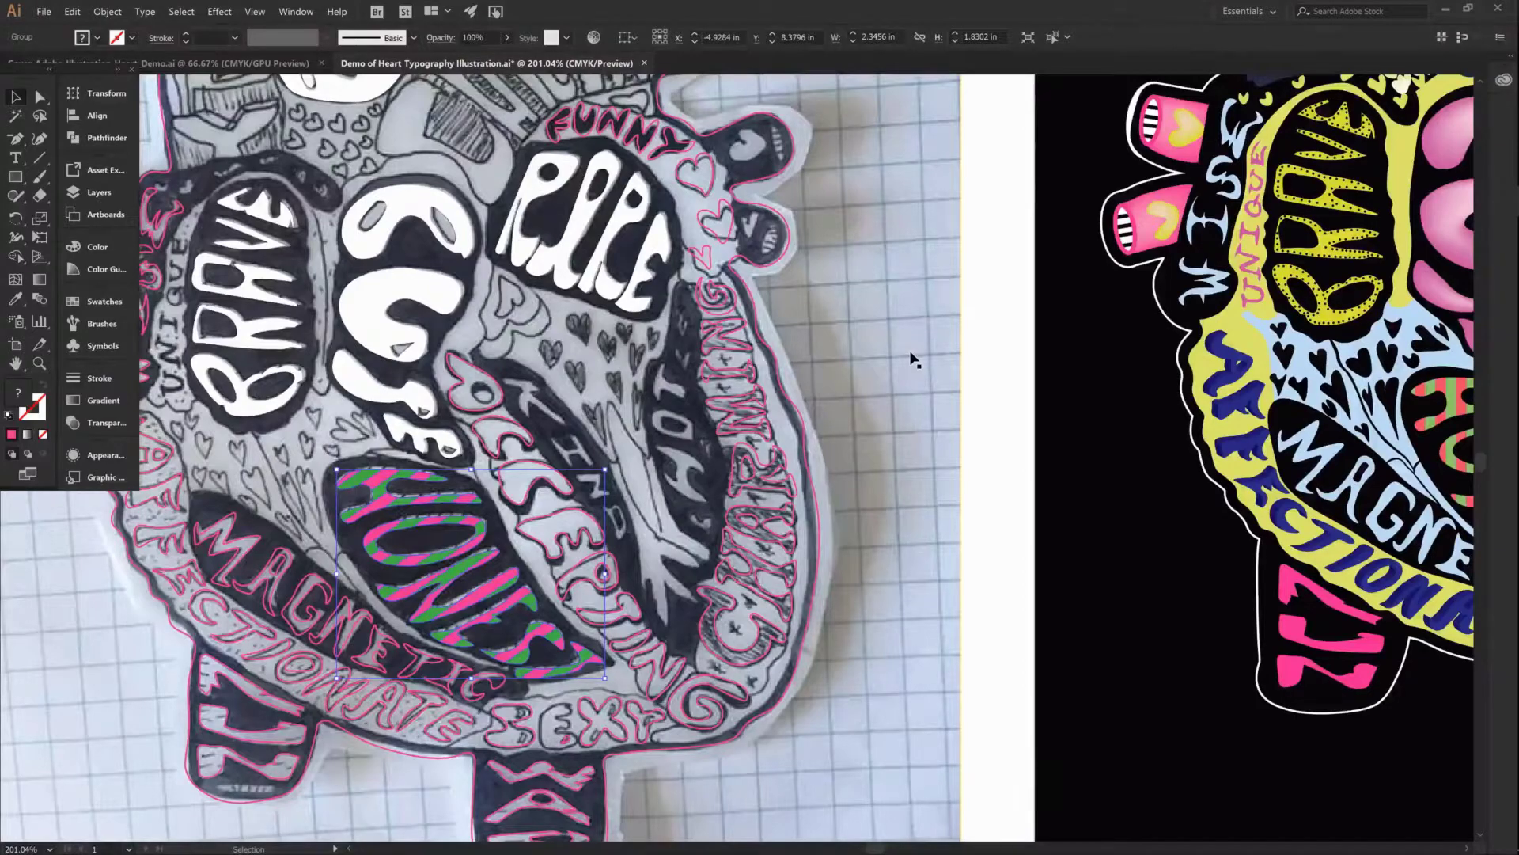
scroll(548, 142, up, 2)
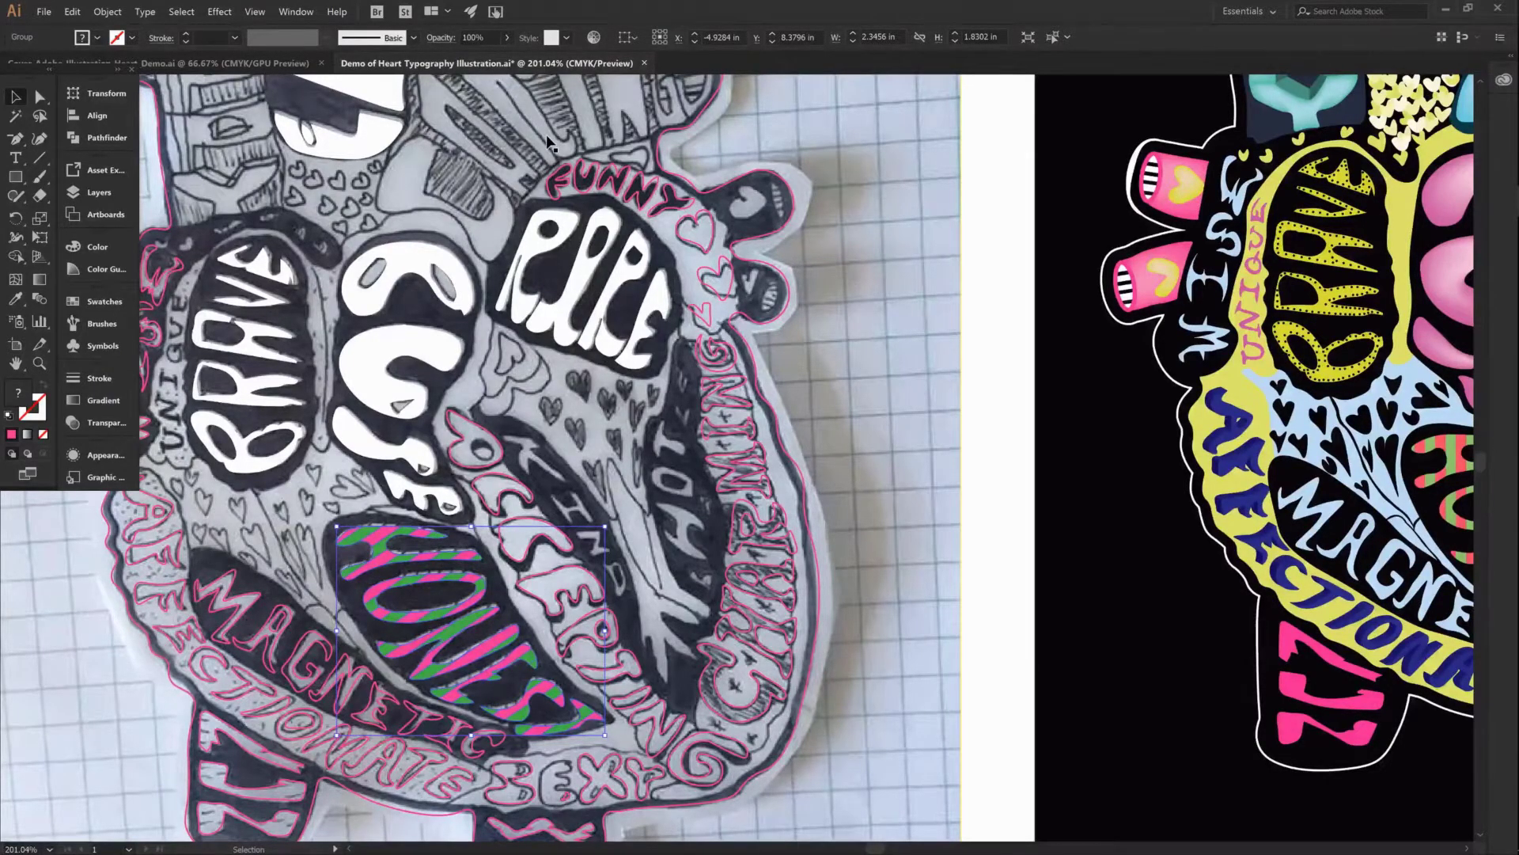
click(548, 143)
drag(373, 235, 654, 607)
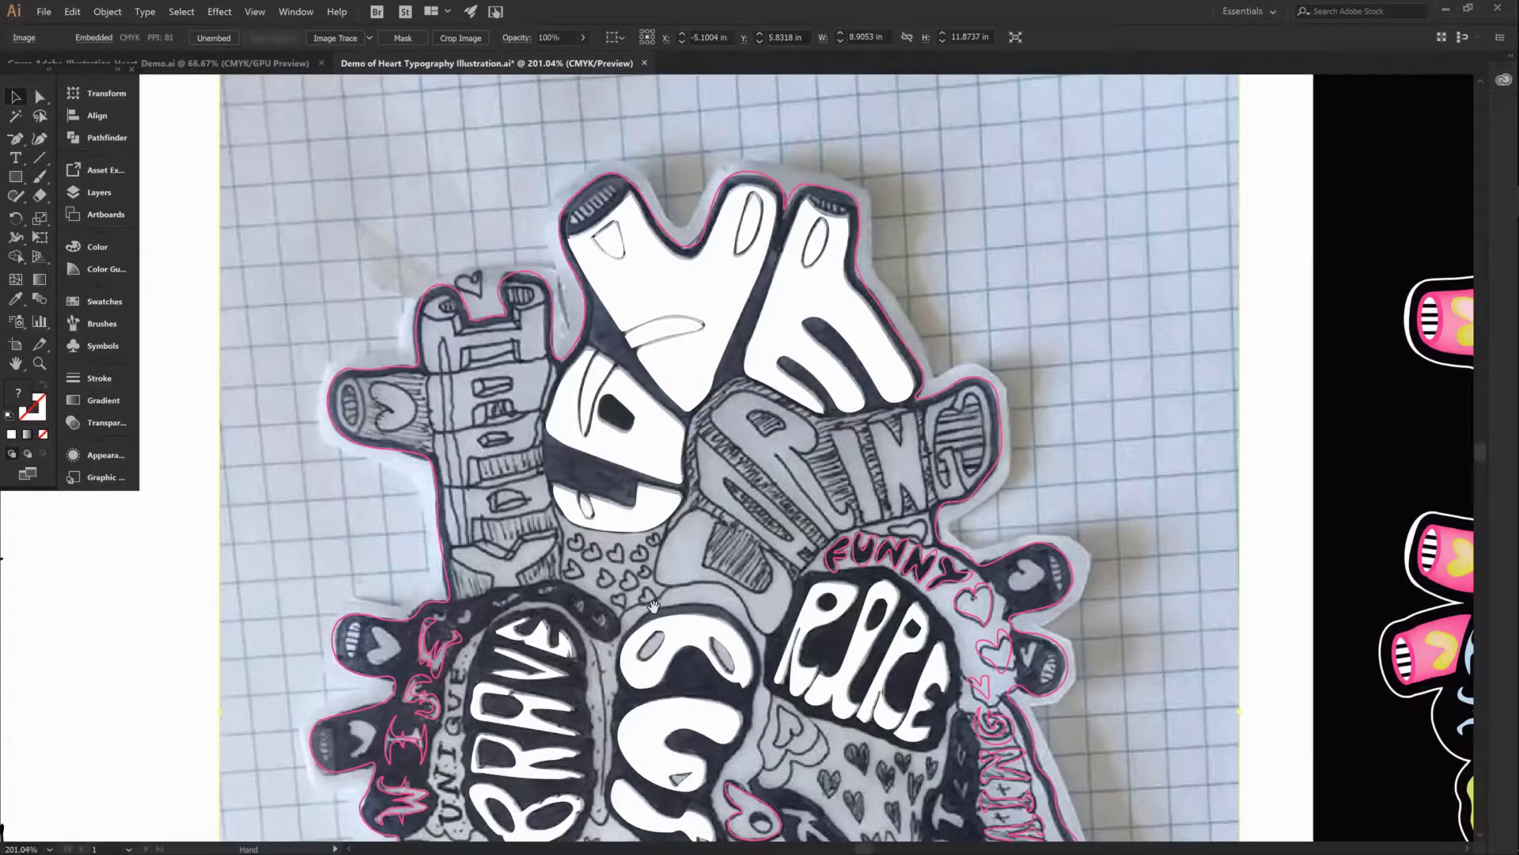
Select the white letters of CUTE together on the sketch and give them a pink fill with the Eyedropper
drag(653, 606, 653, 281)
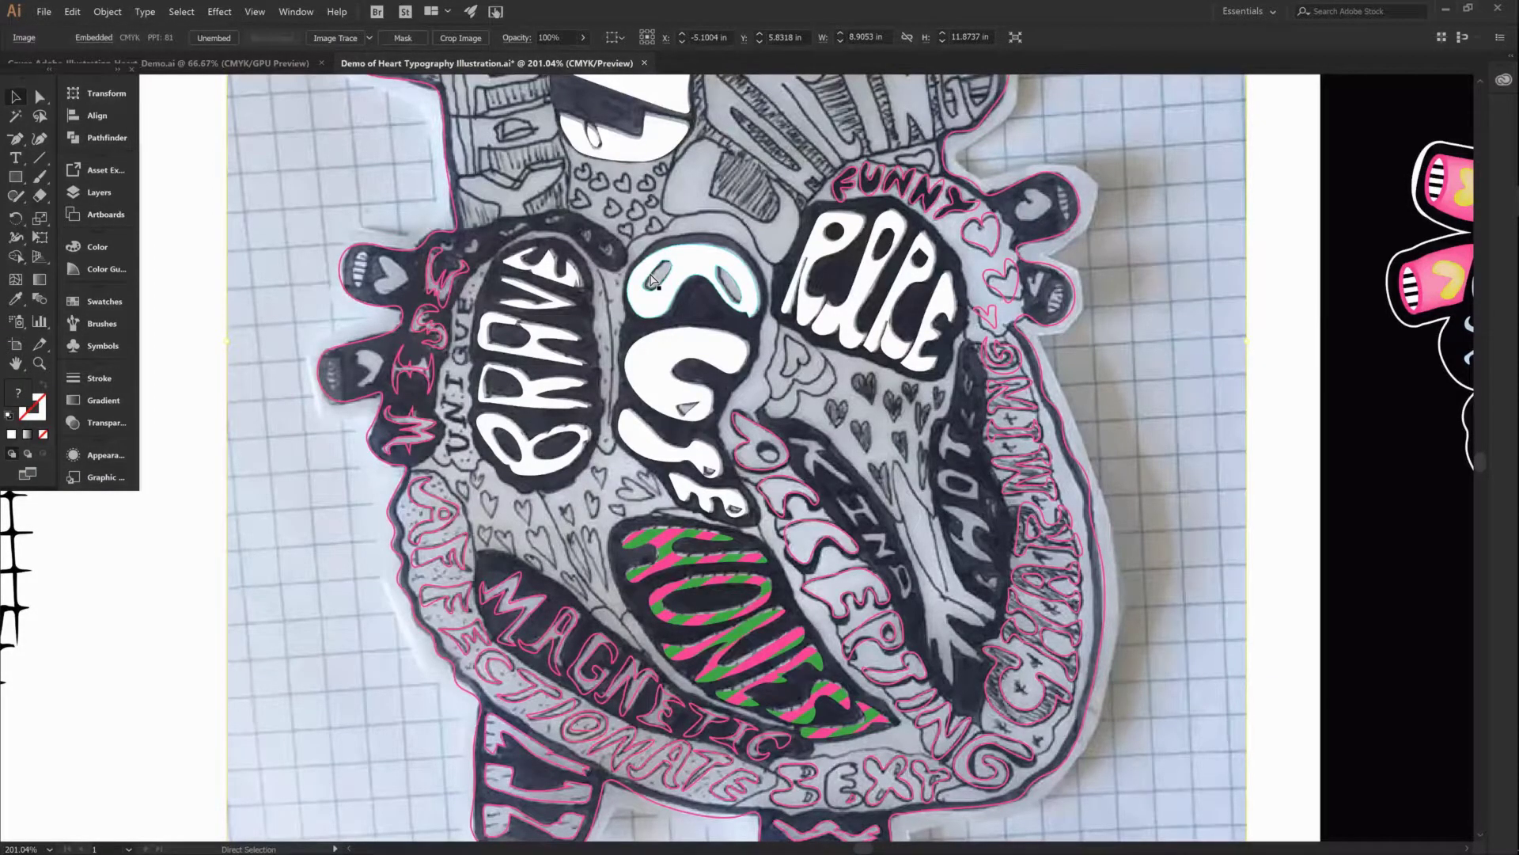
key(ctrl+equal)
key(ctrl+equal)
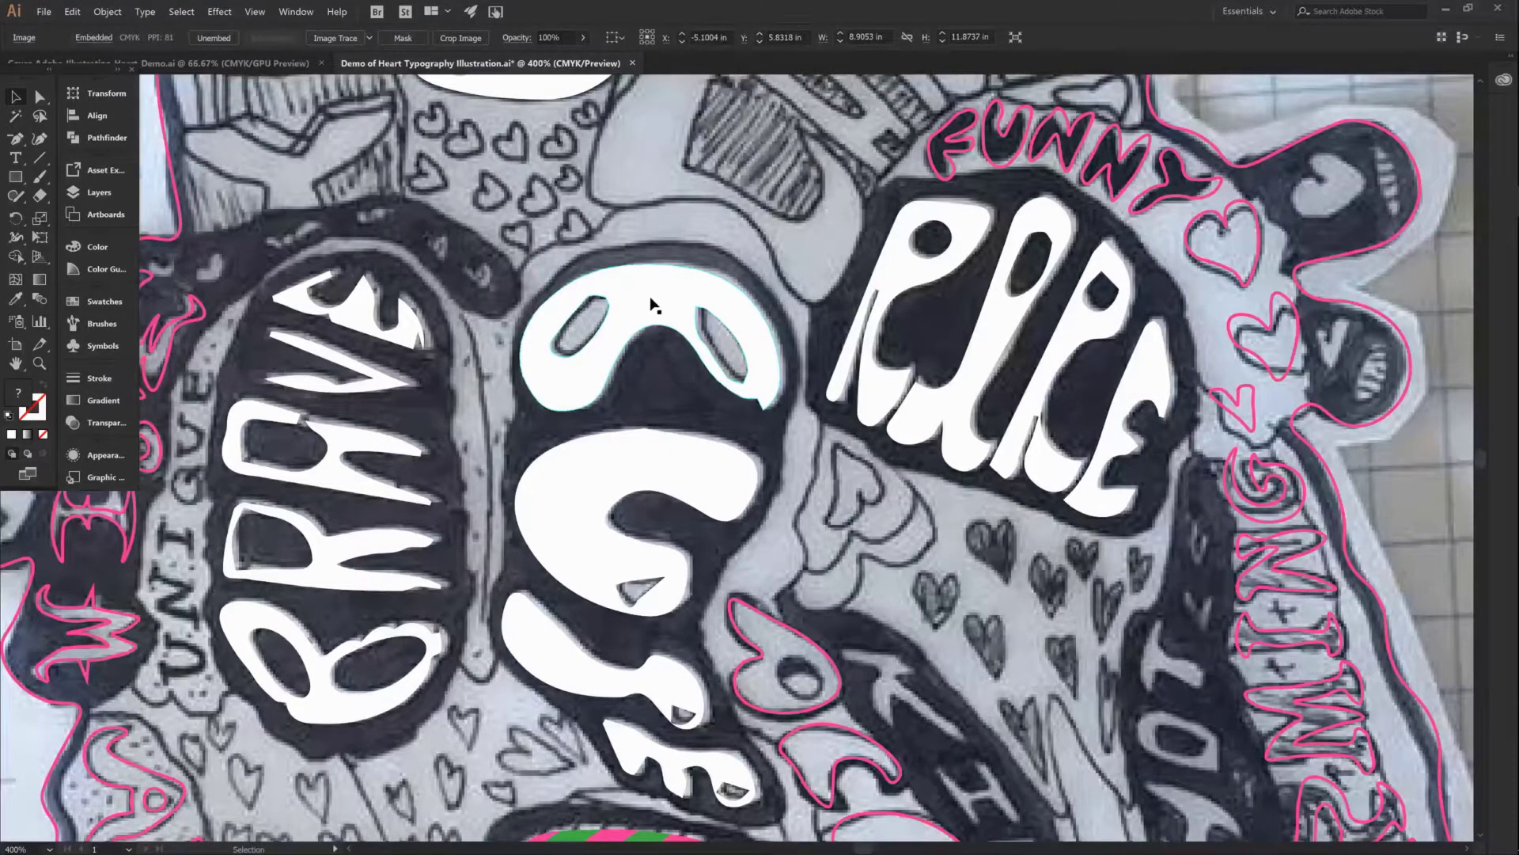
click(653, 305)
scroll(655, 237, down, 3)
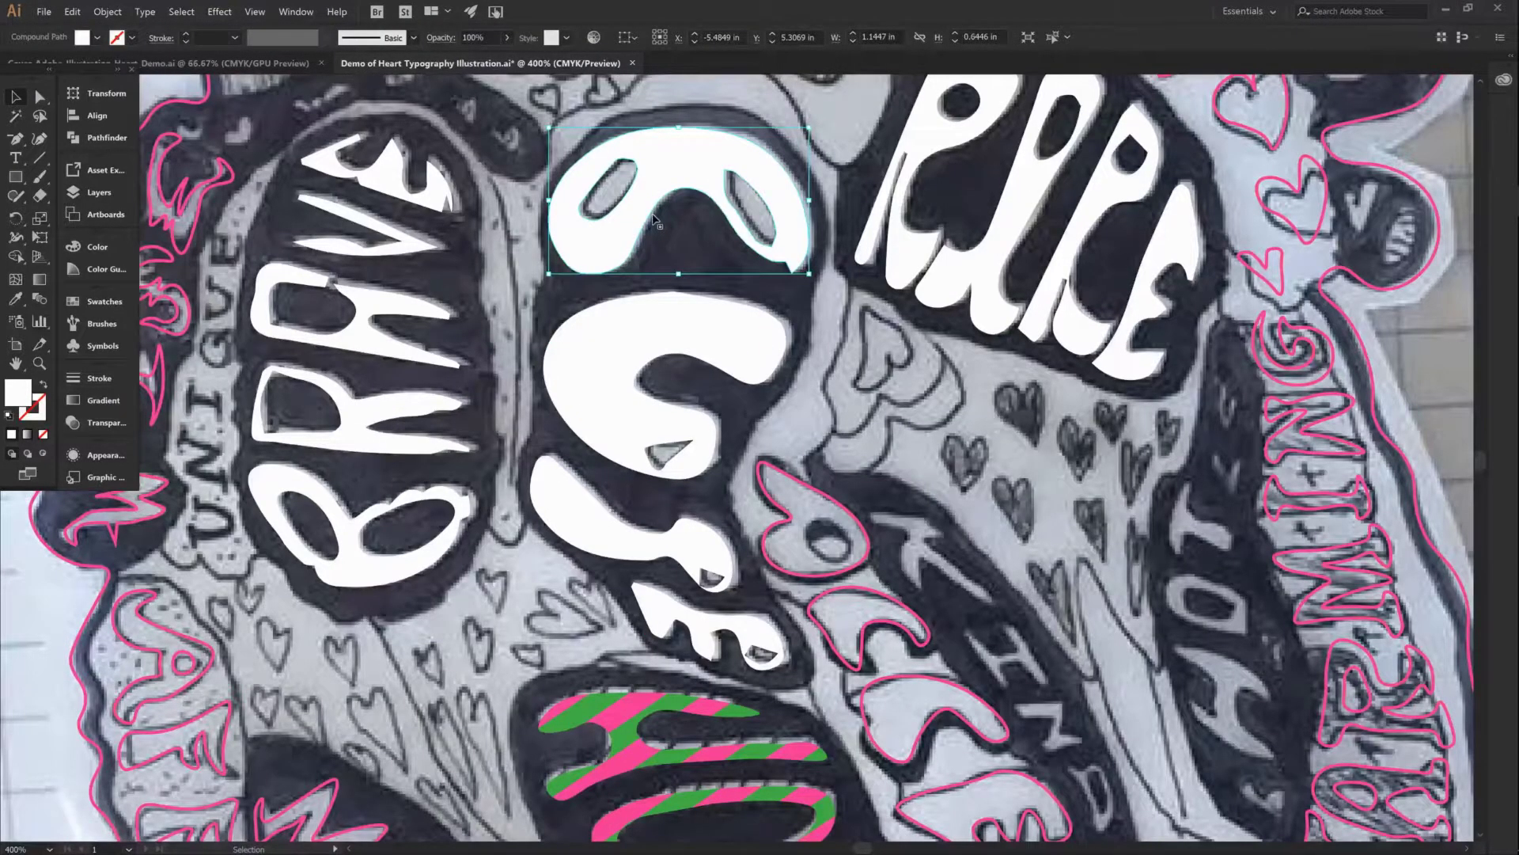
shift+click(609, 356)
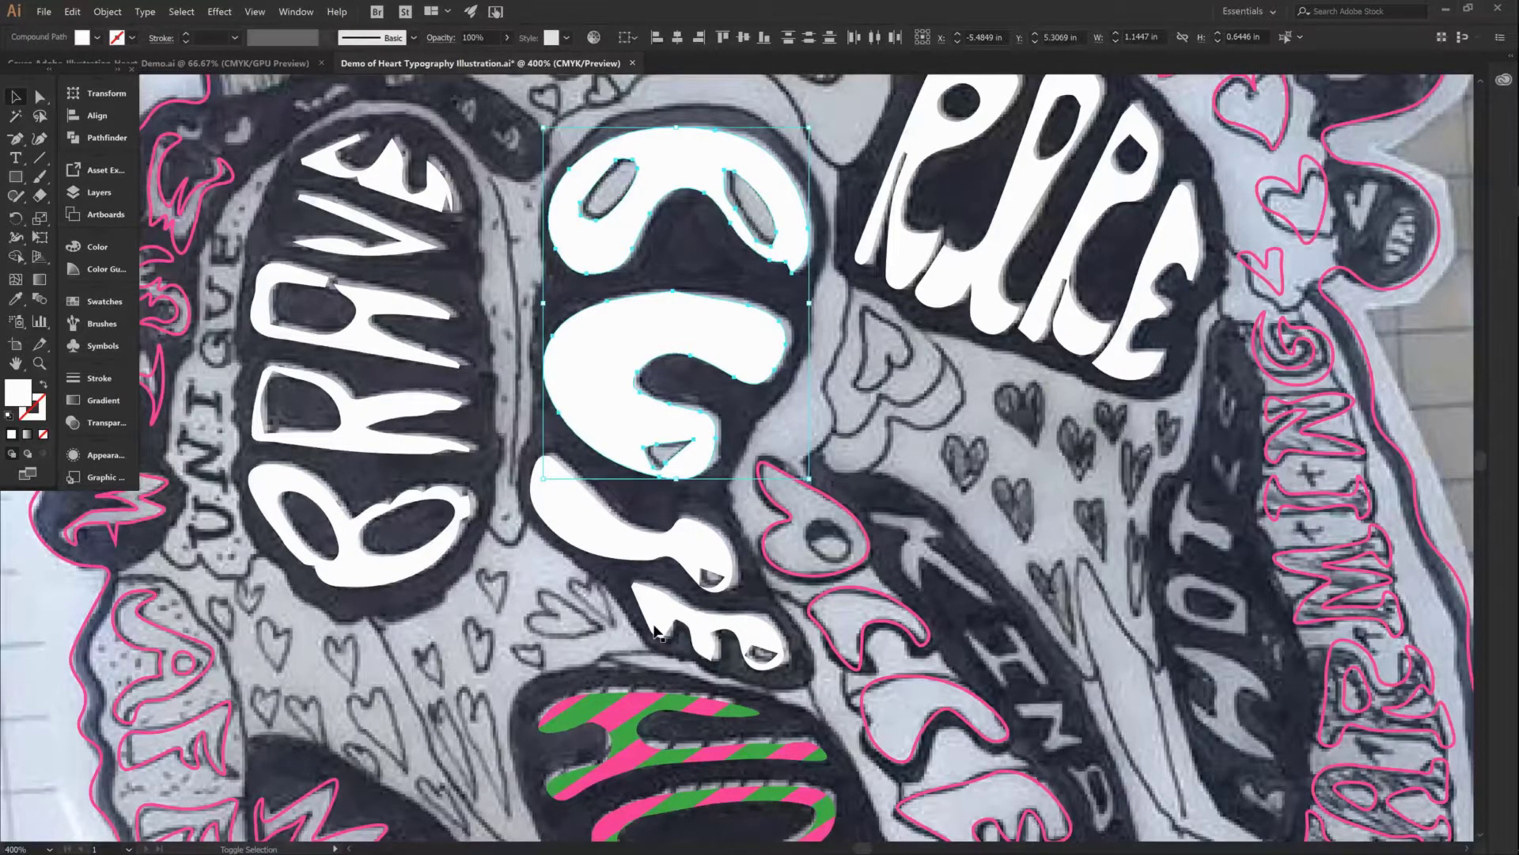
key(i)
click(1112, 344)
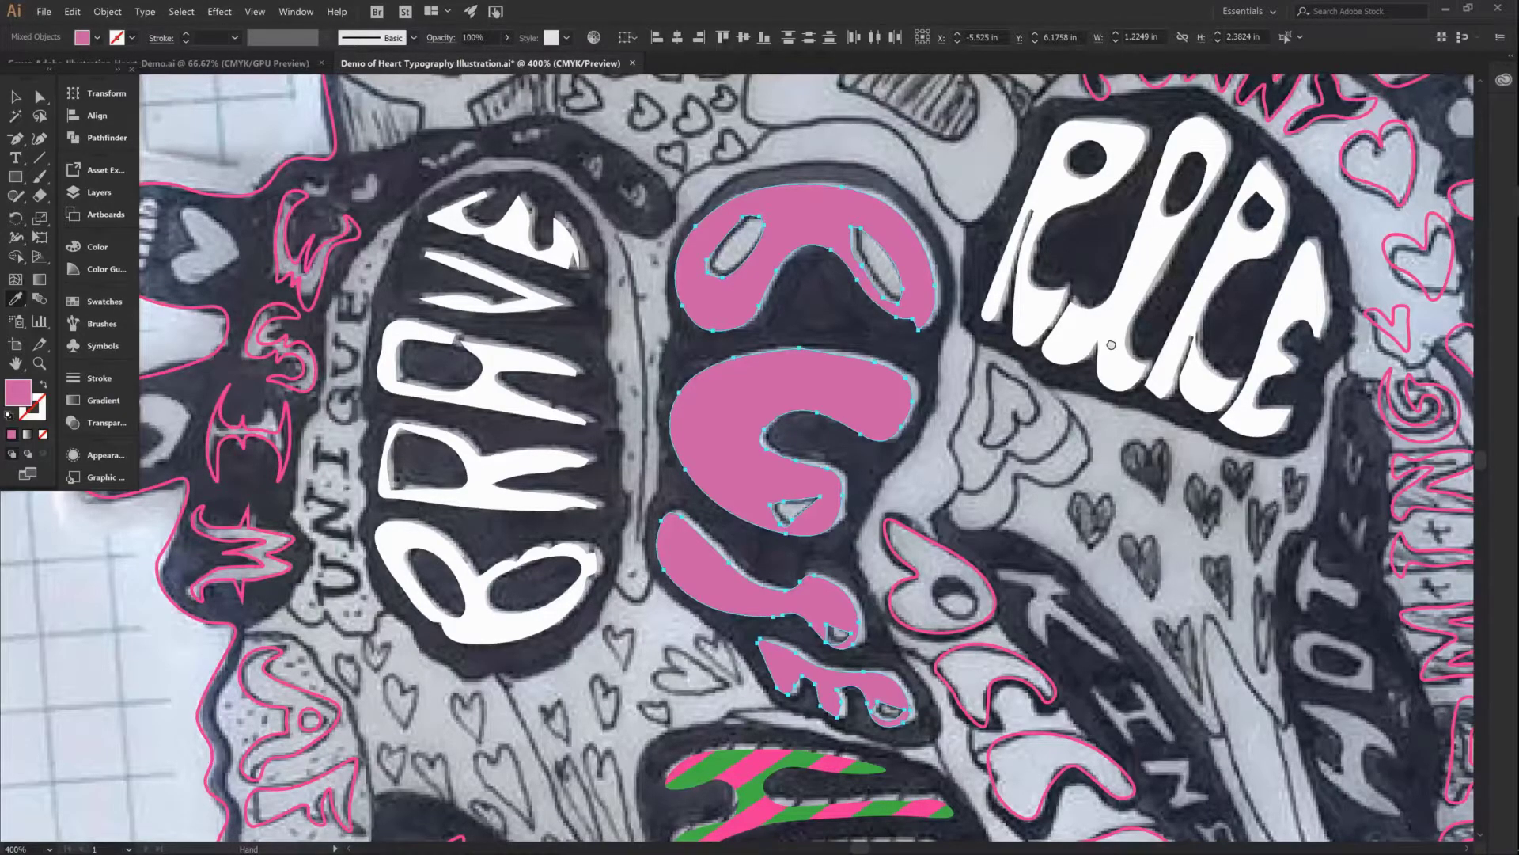
Draw a closed pink patch with the Curvature tool over the triangular gap in the U of CUTE
key(ctrl+equal)
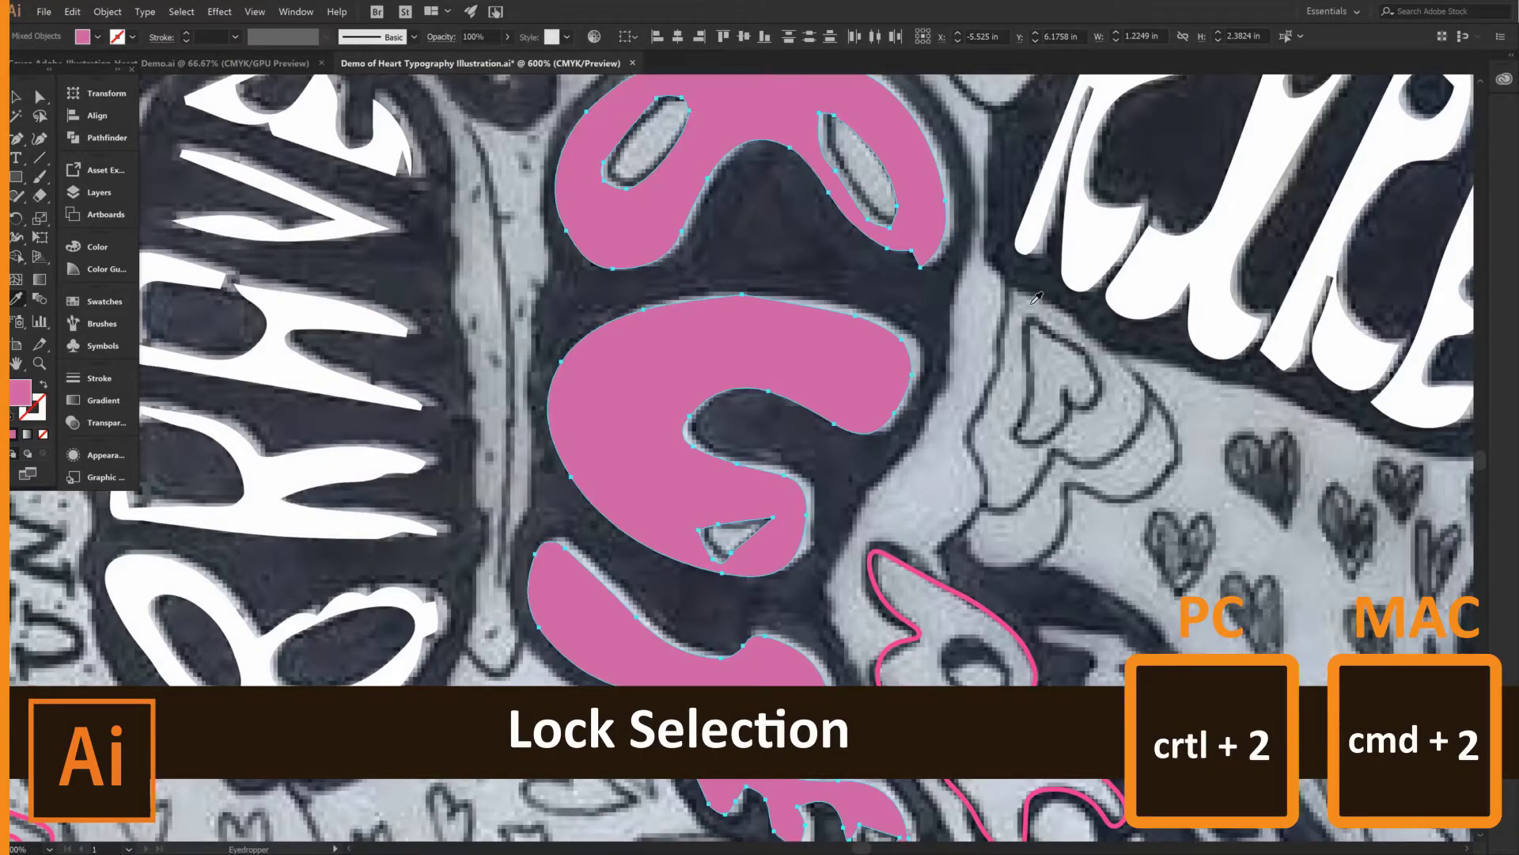
key(v)
key(f)
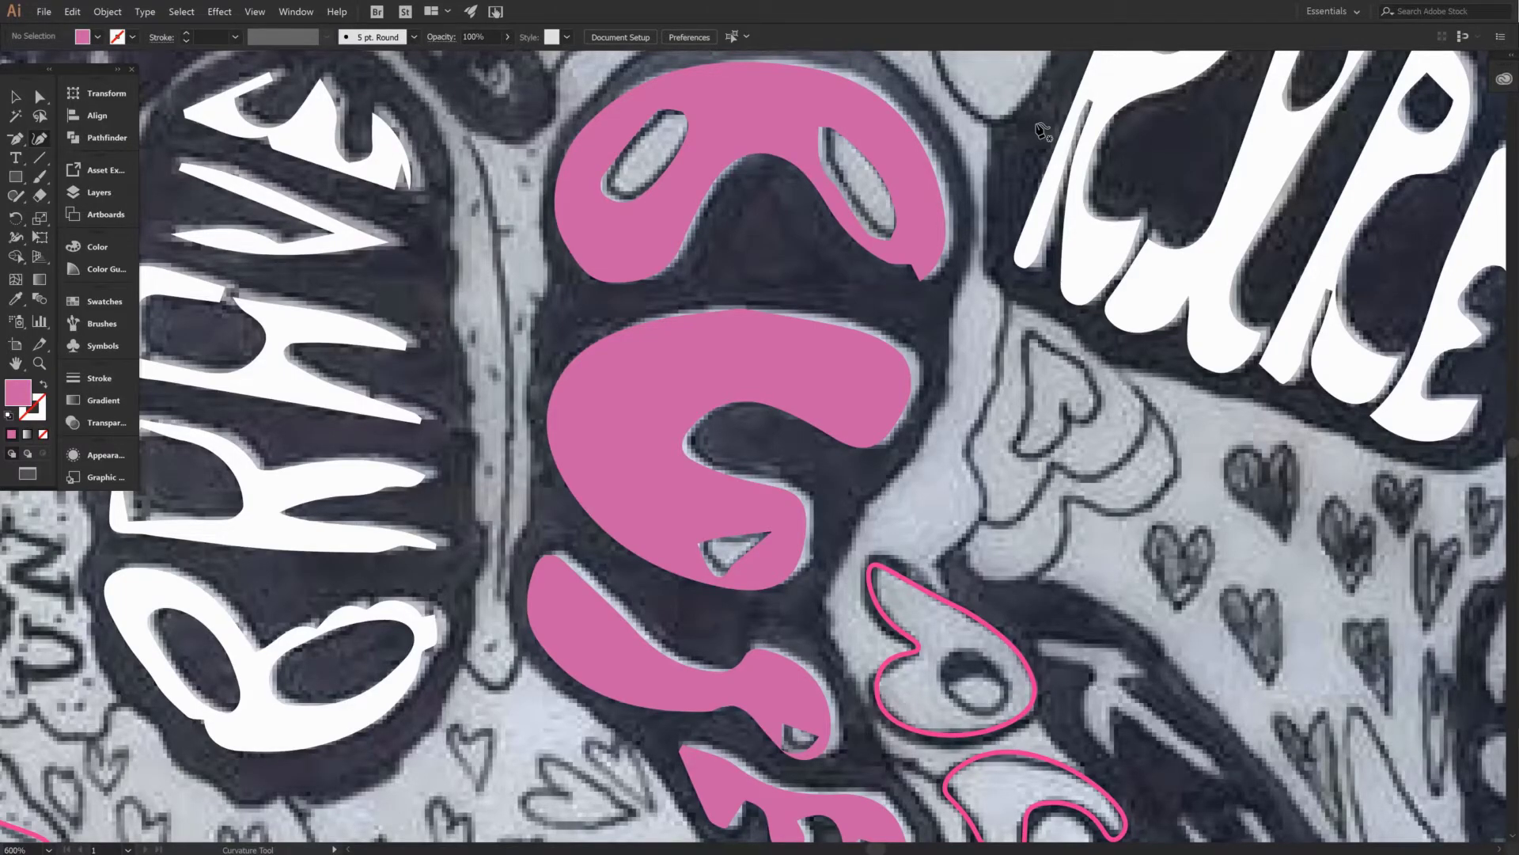
click(698, 508)
click(774, 513)
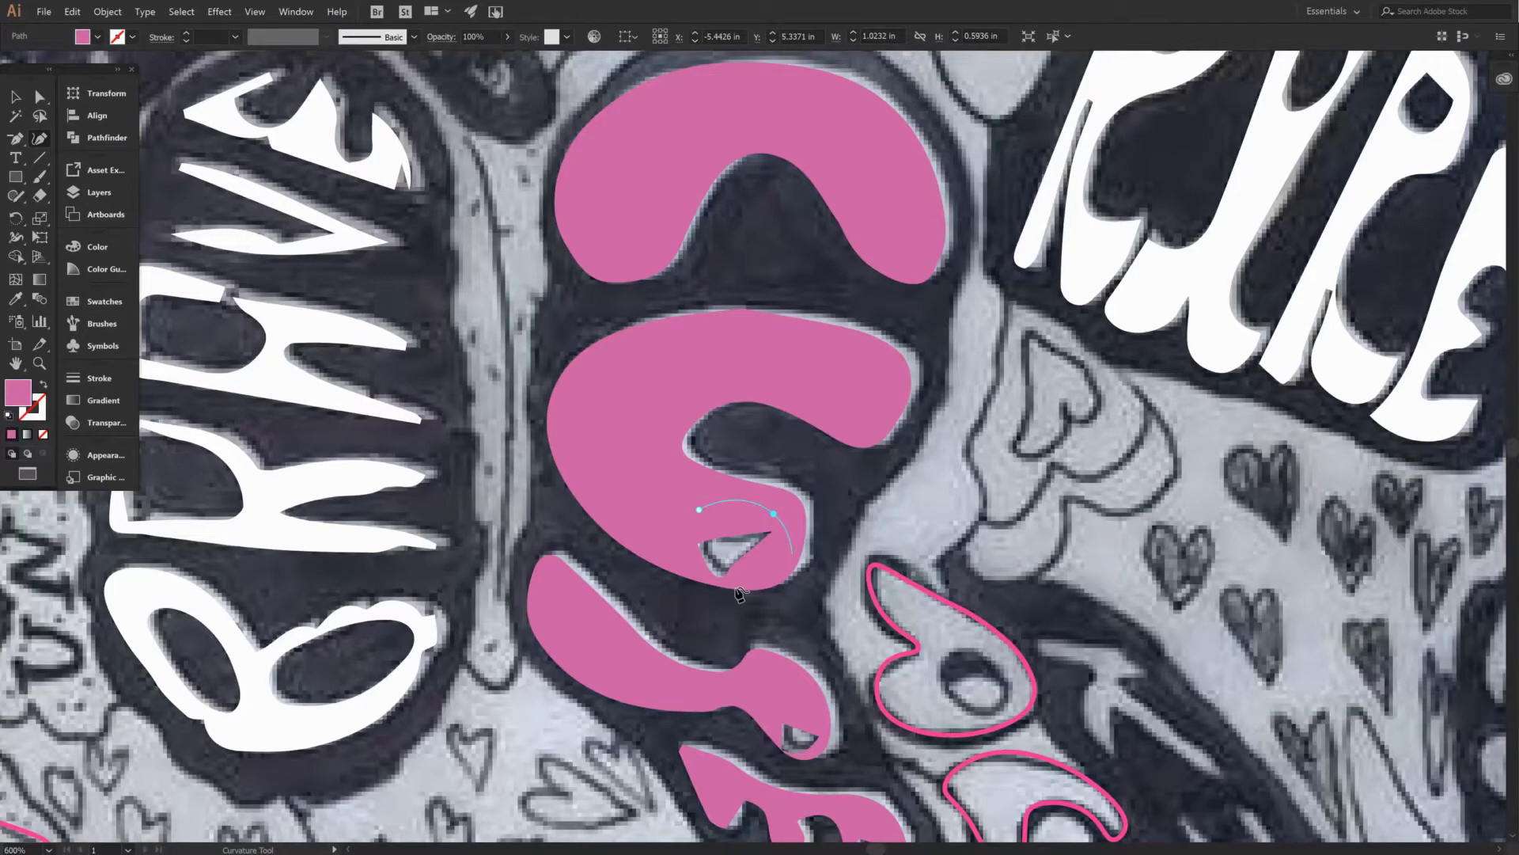
click(793, 554)
click(735, 587)
click(674, 570)
click(625, 497)
click(698, 509)
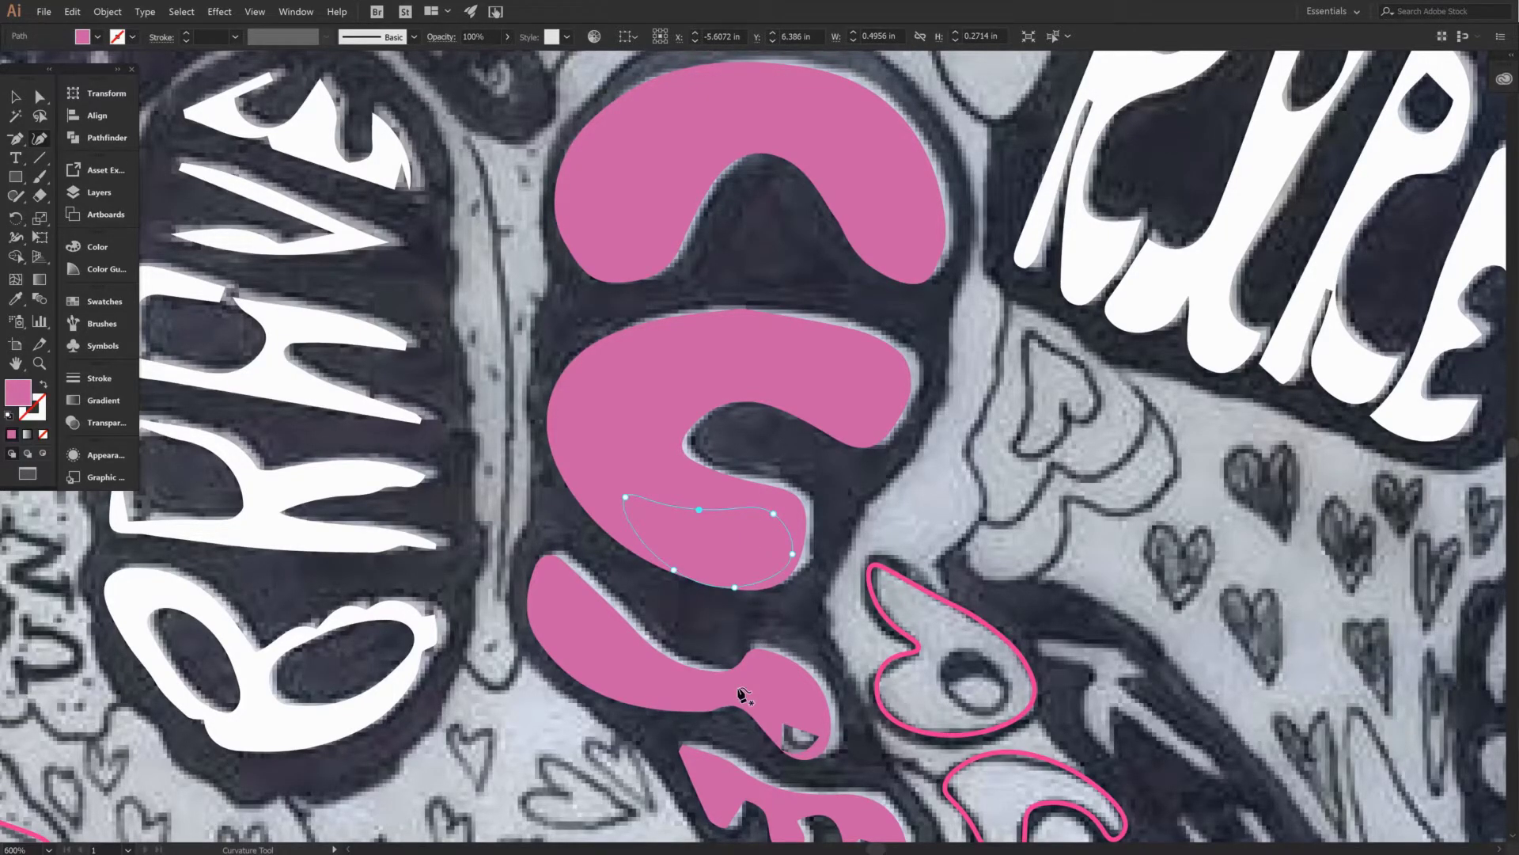
Place curve points on the T of CUTE for a patch that covers its small gap
click(737, 686)
click(726, 663)
click(710, 634)
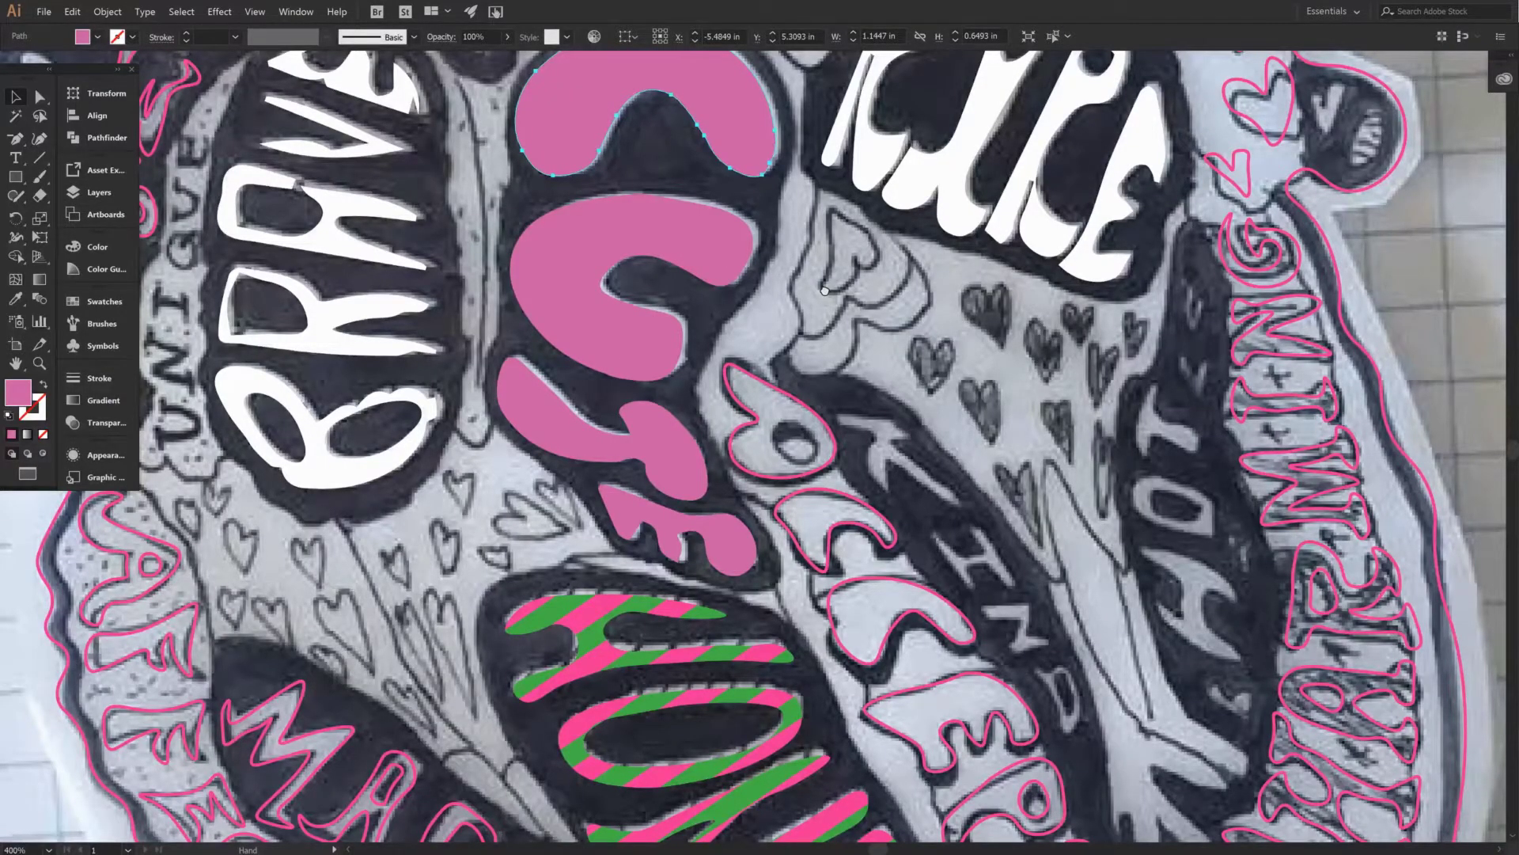
Select the letter E of CUTE and bring up the Pathfinder operations
click(740, 527)
key(shift+ctrl+F9)
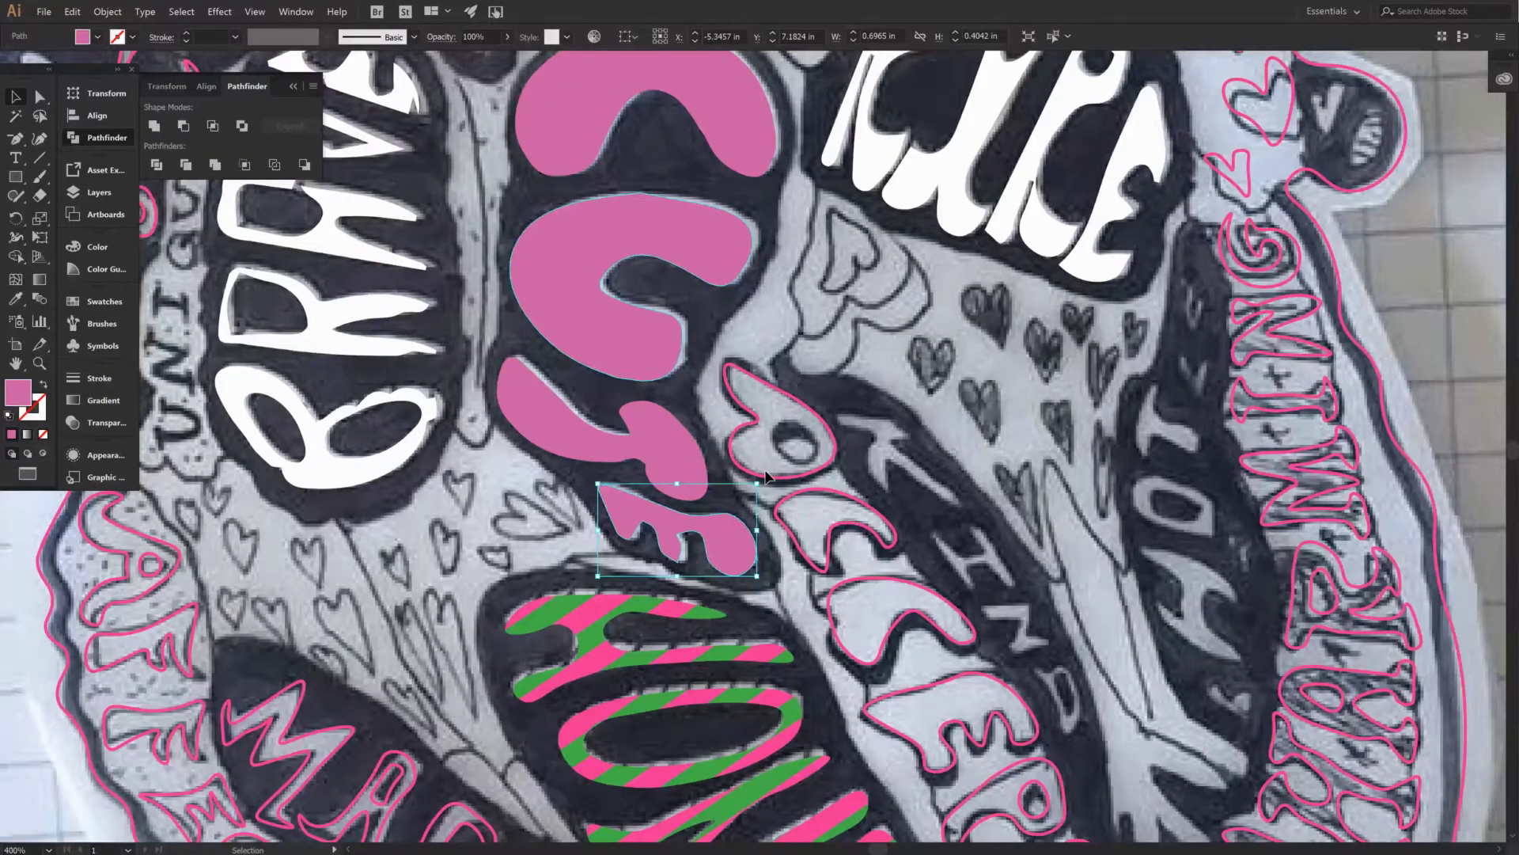
drag(508, 214, 491, 326)
Add a gradient mesh point inside the C of CUTE and colour it light pink FCA2E0
click(576, 236)
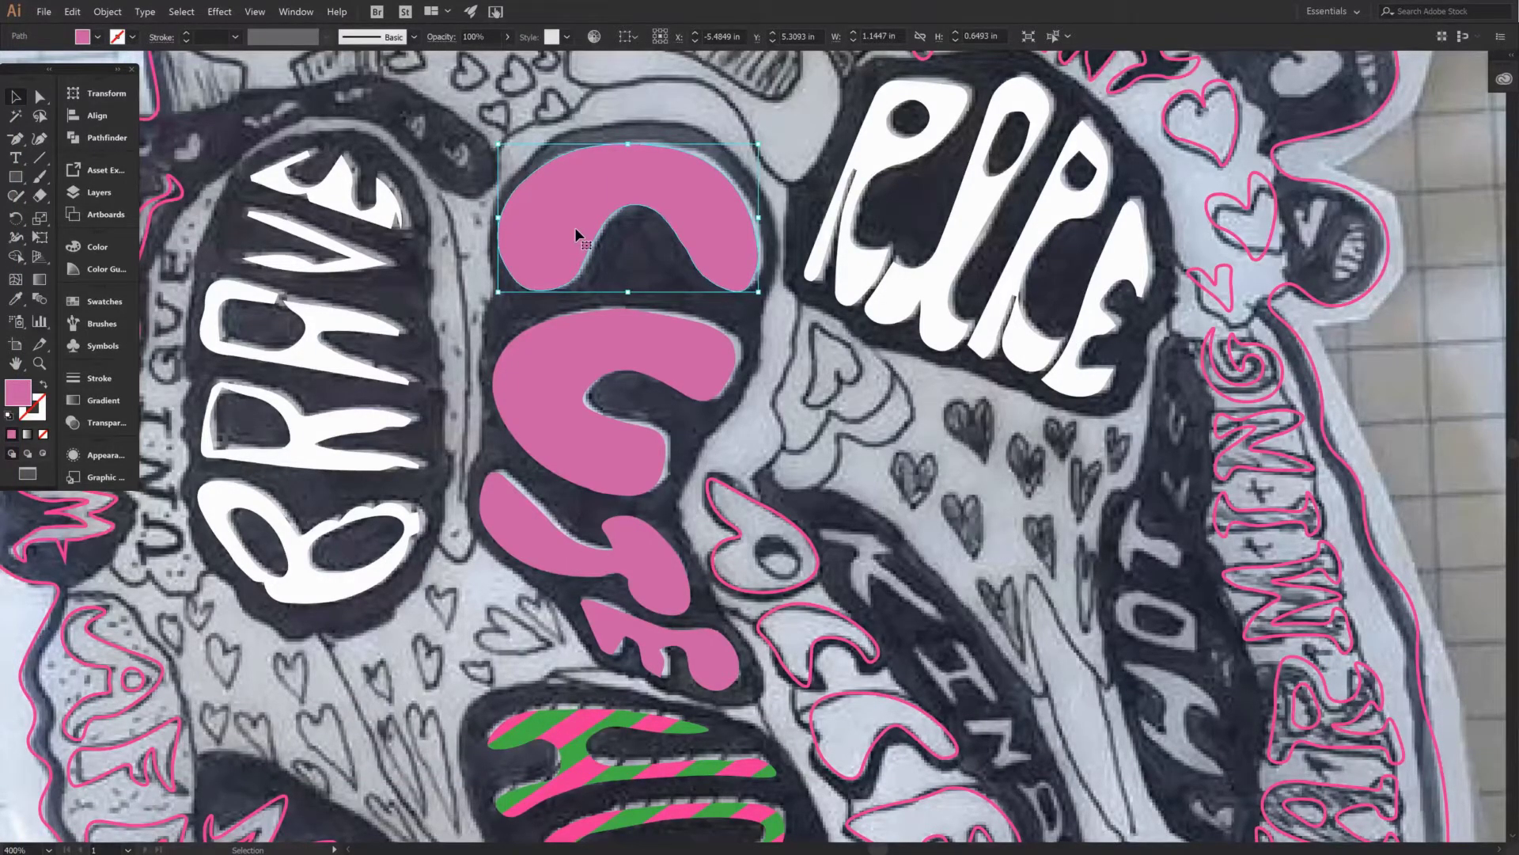
key(u)
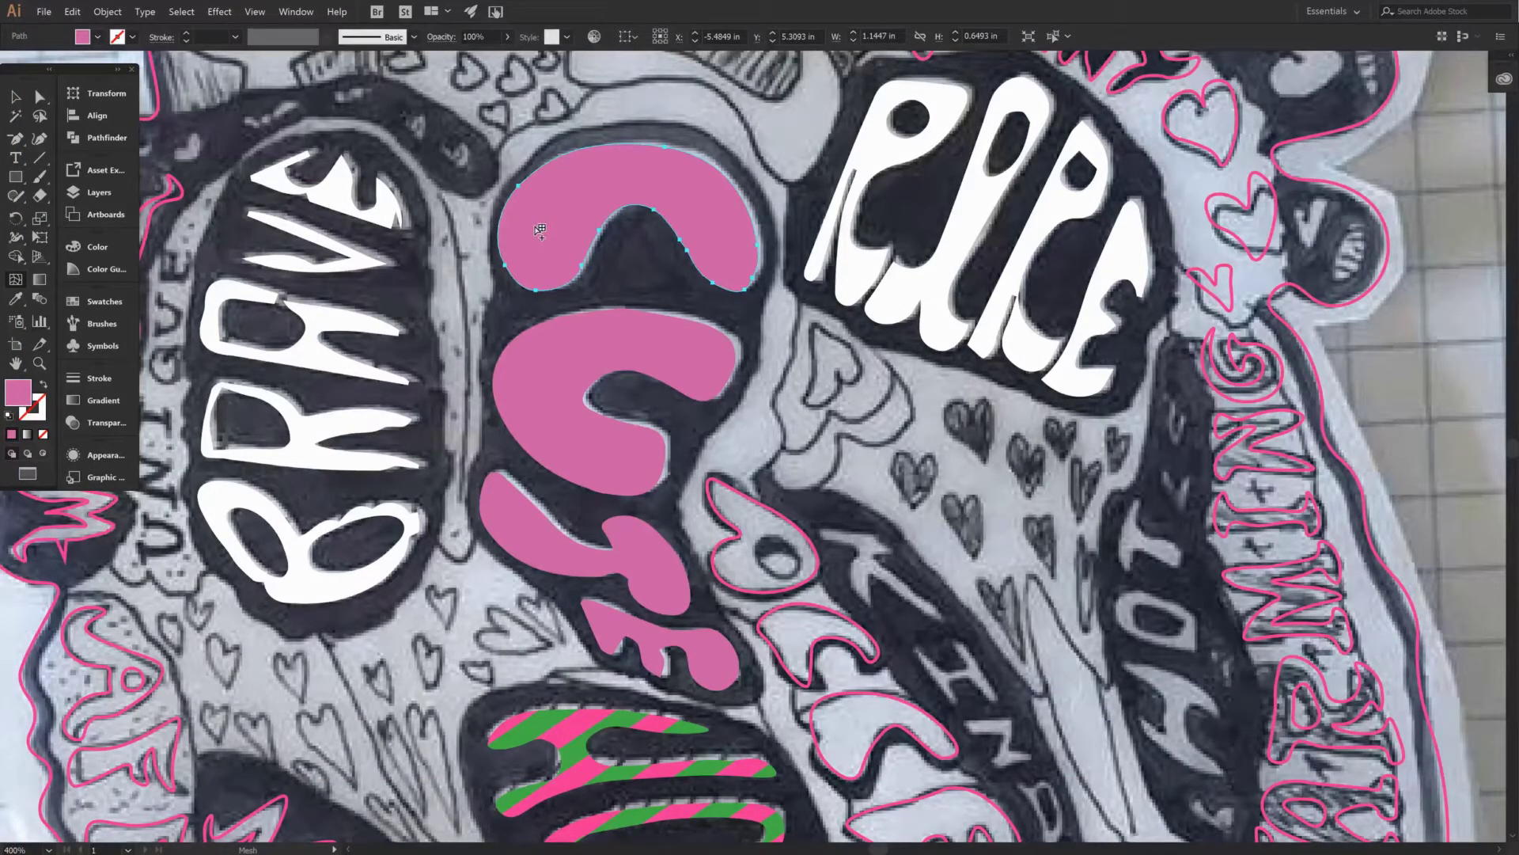
click(541, 231)
key(i)
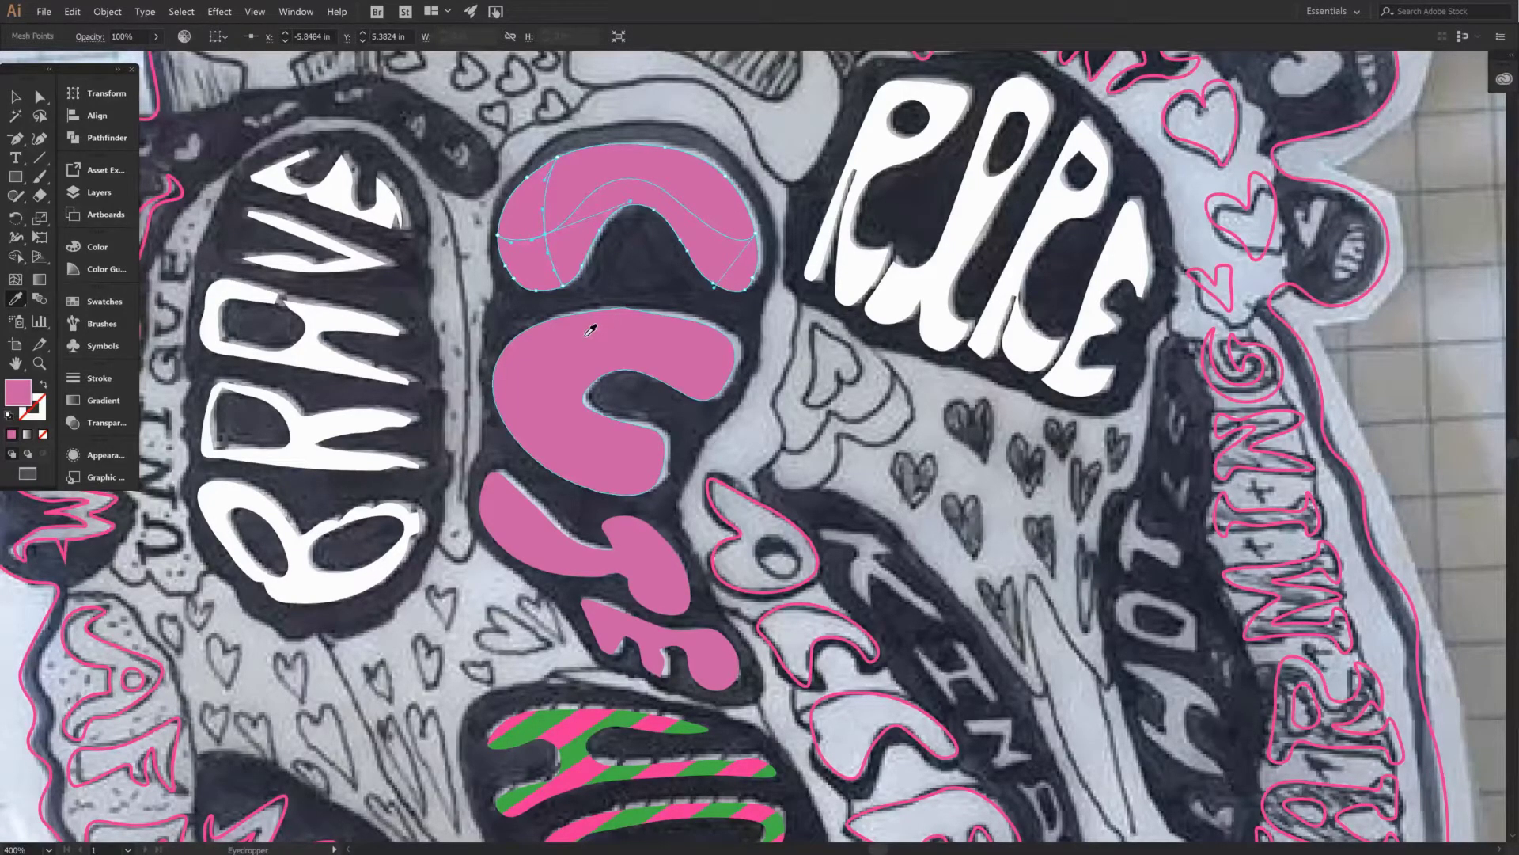
double_click(17, 392)
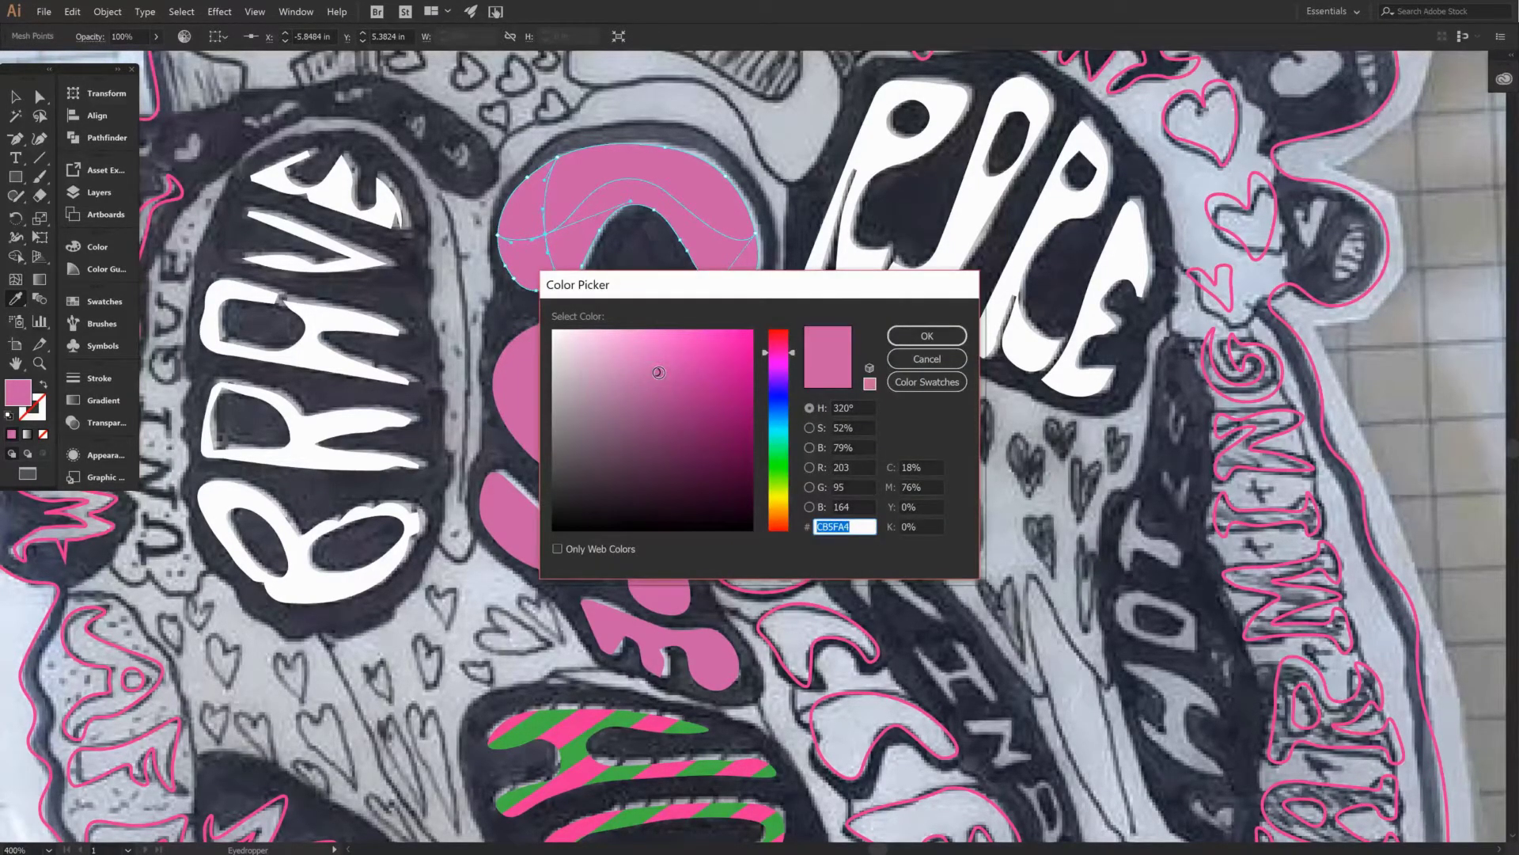
drag(658, 372, 625, 331)
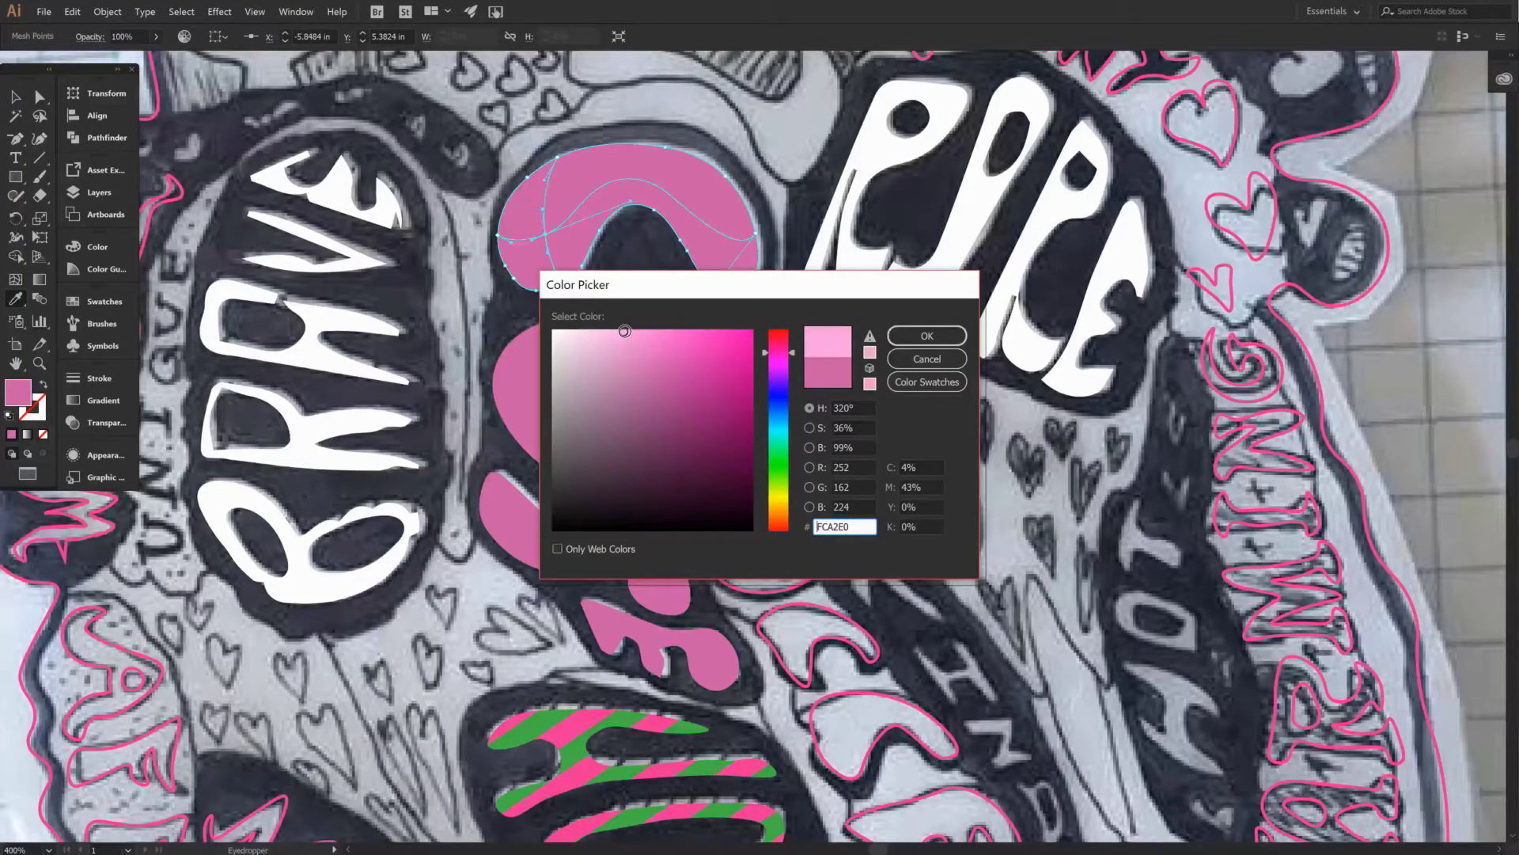
key(Return)
Add light pink gradient mesh highlights to the letters U, T and E of CUTE
click(540, 369)
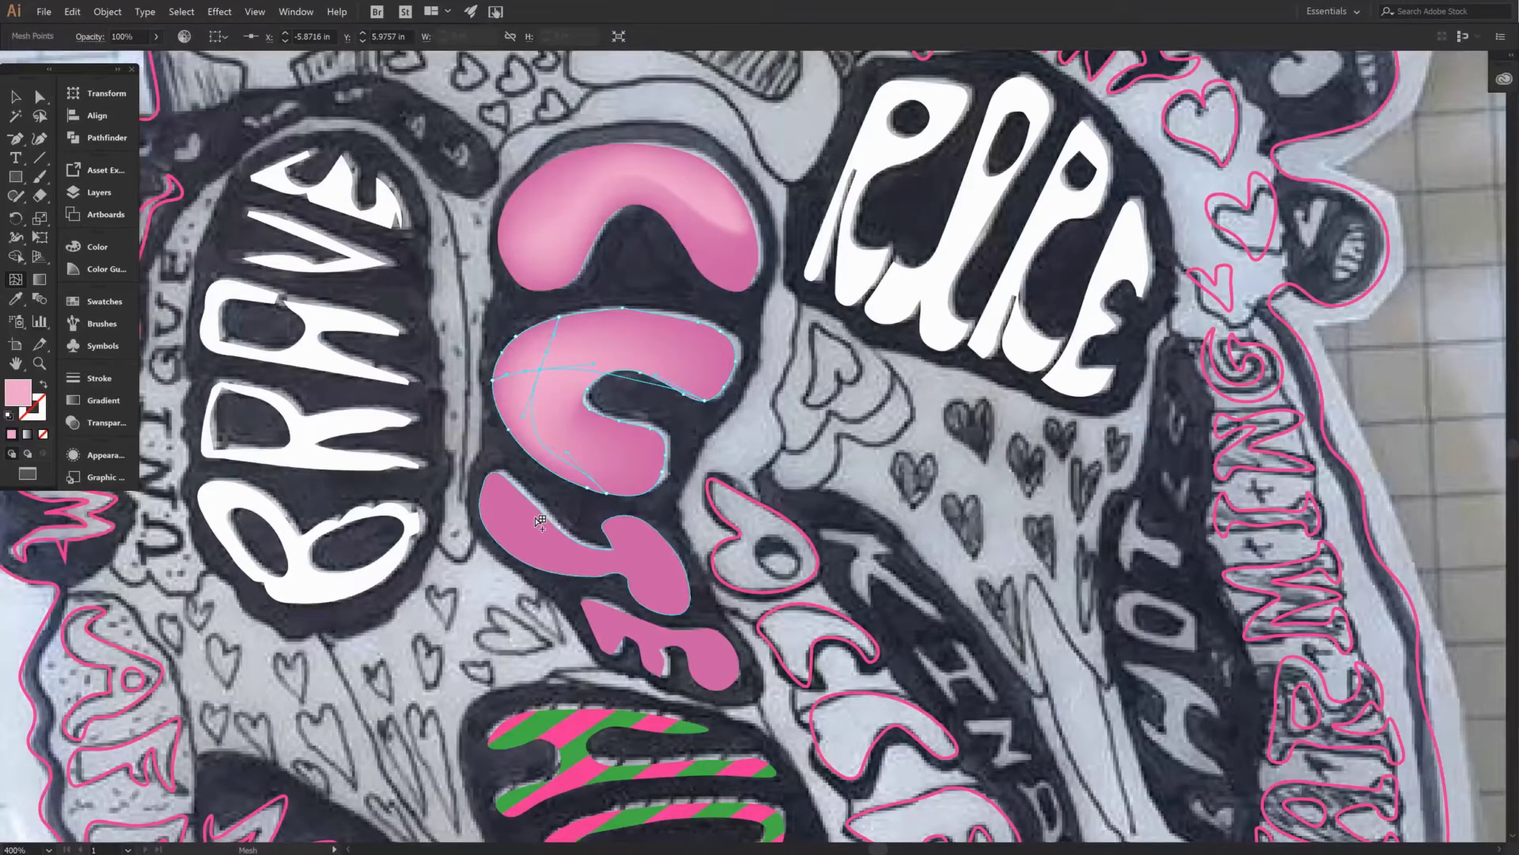
click(541, 522)
click(677, 649)
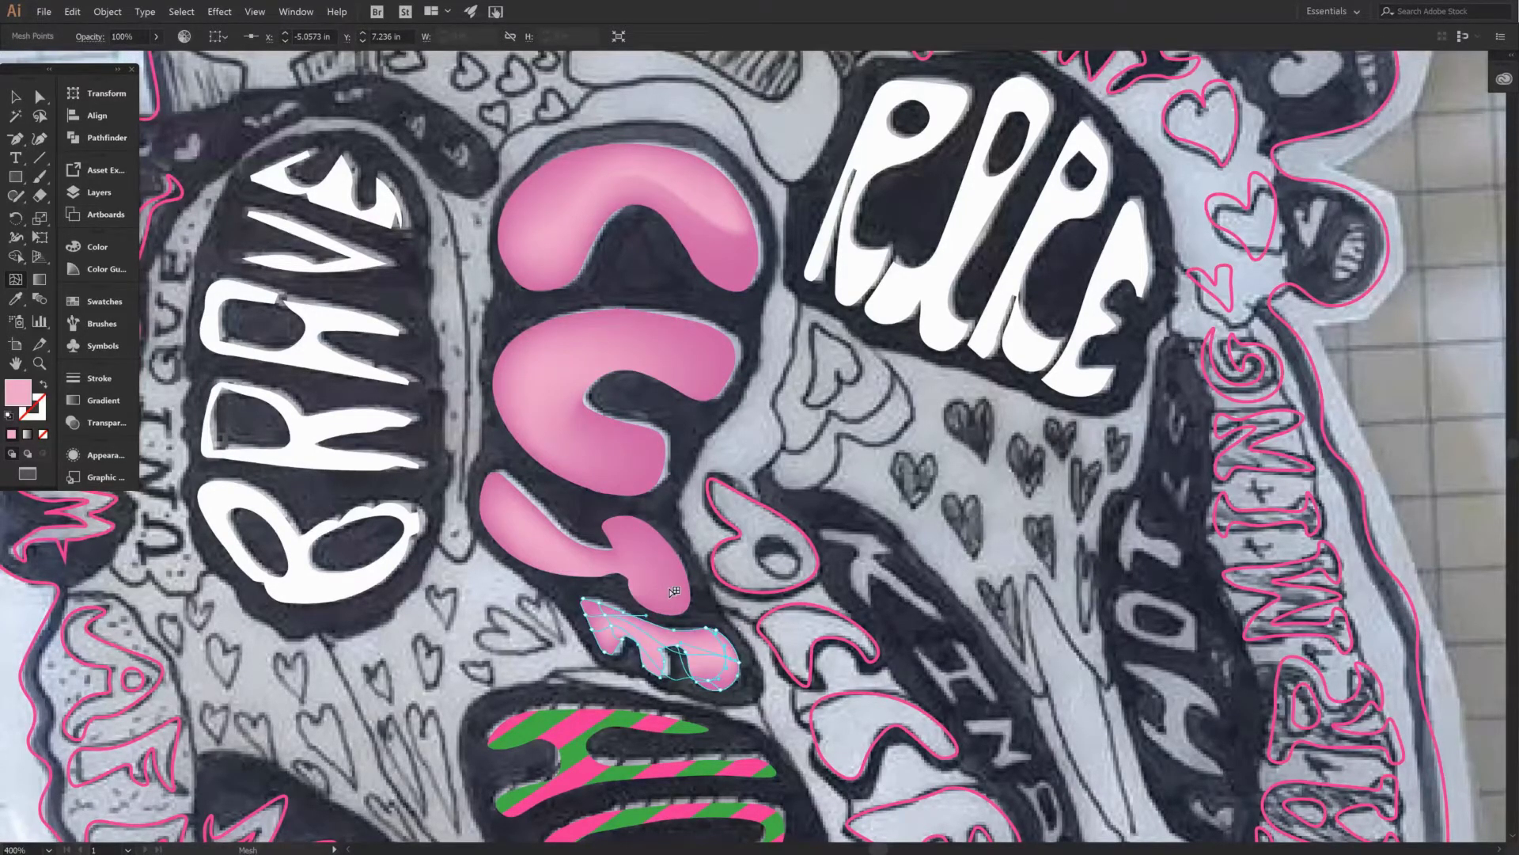
Select the blue A together with the remaining AFFECTIONATE letters and fill them all with the same blue
key(ctrl+minus)
key(ctrl+minus)
key(ctrl+minus)
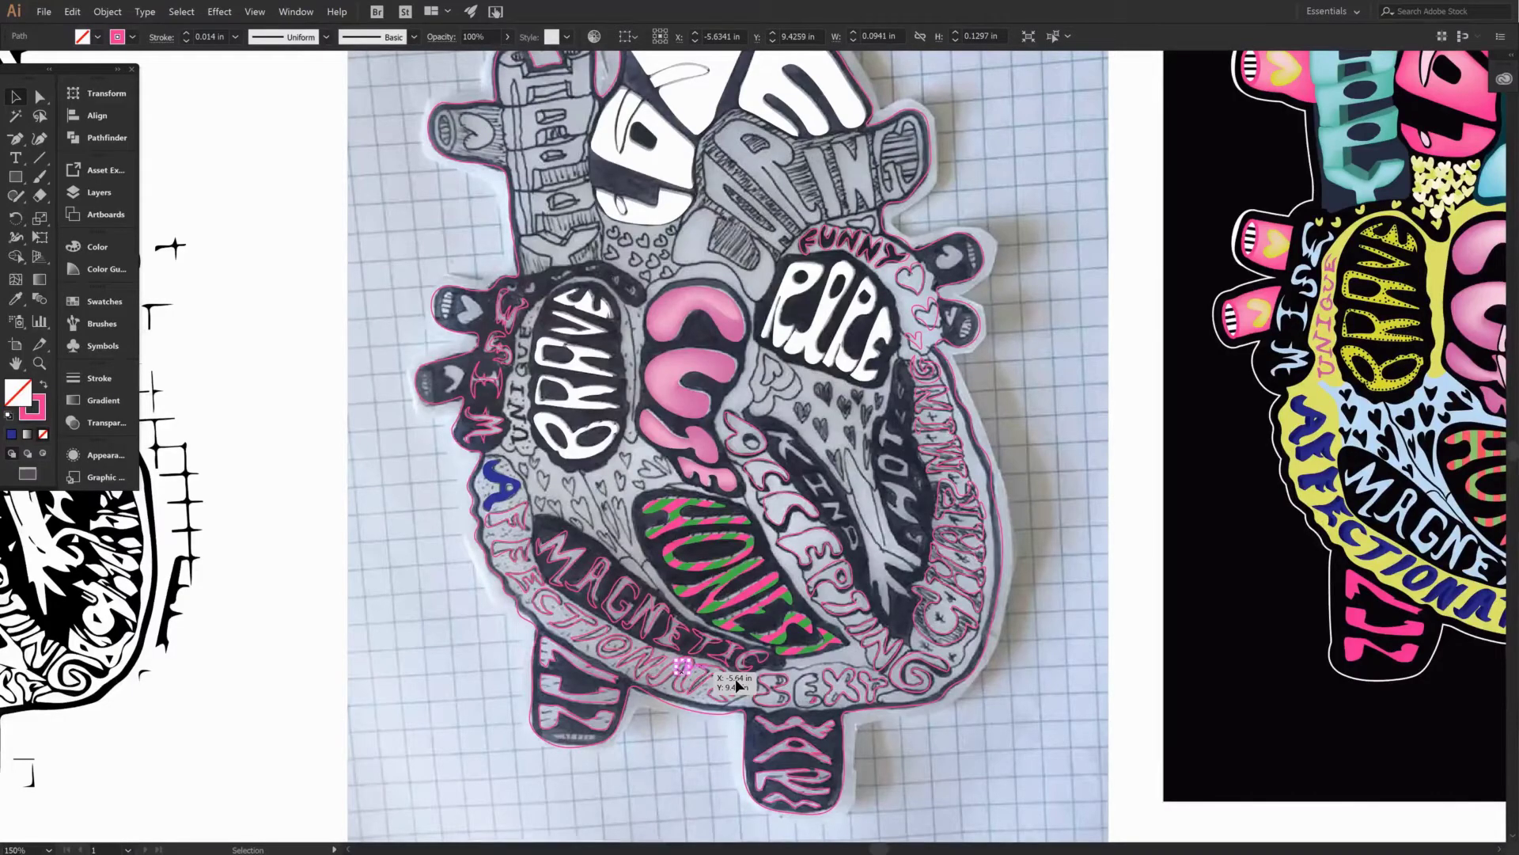
key(ctrl+equal)
key(ctrl+equal)
click(358, 165)
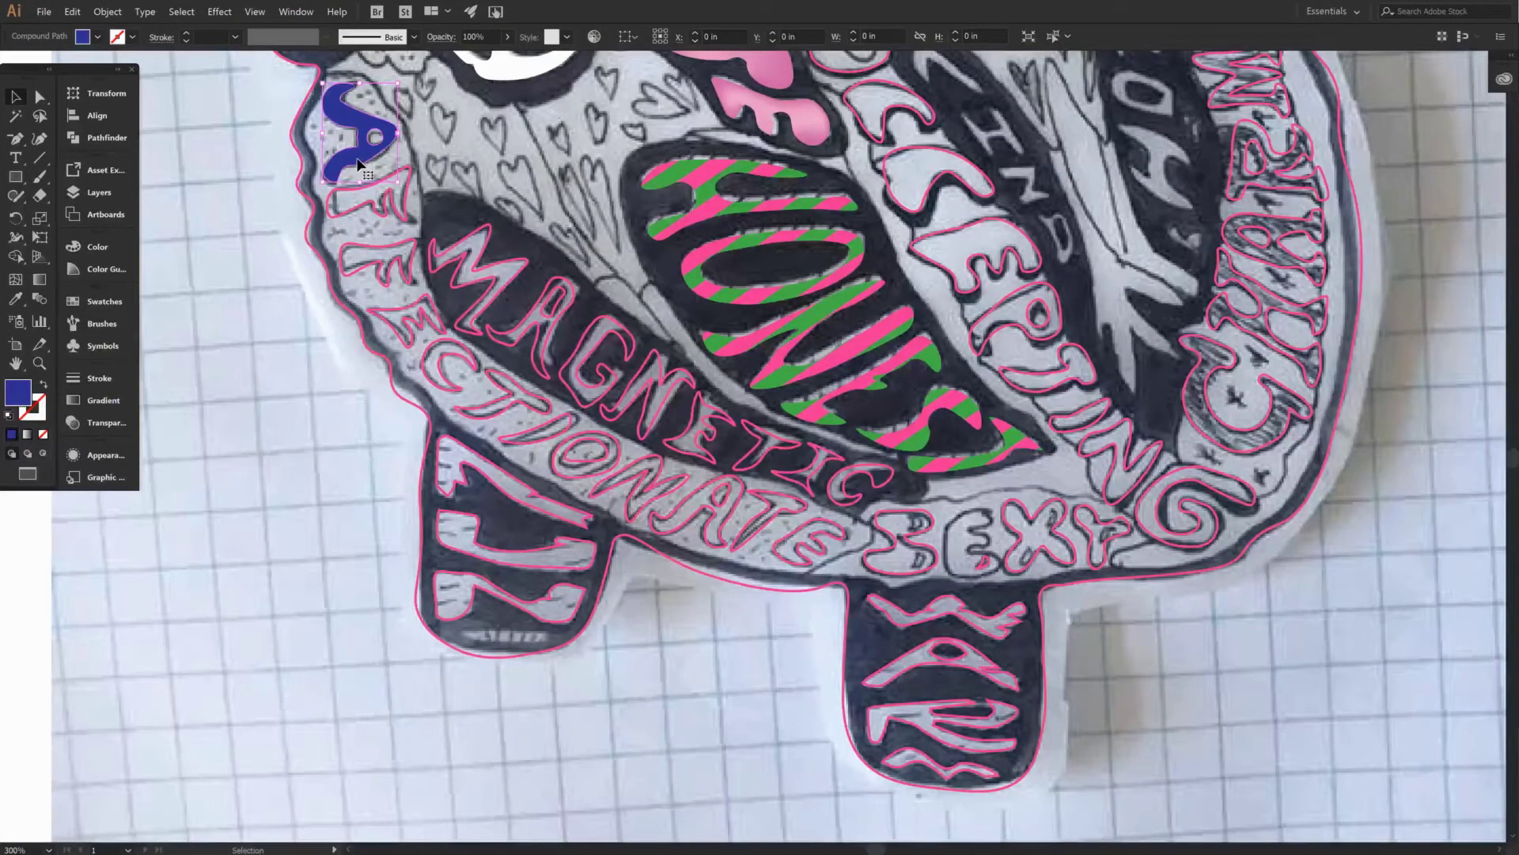
shift+click(427, 356)
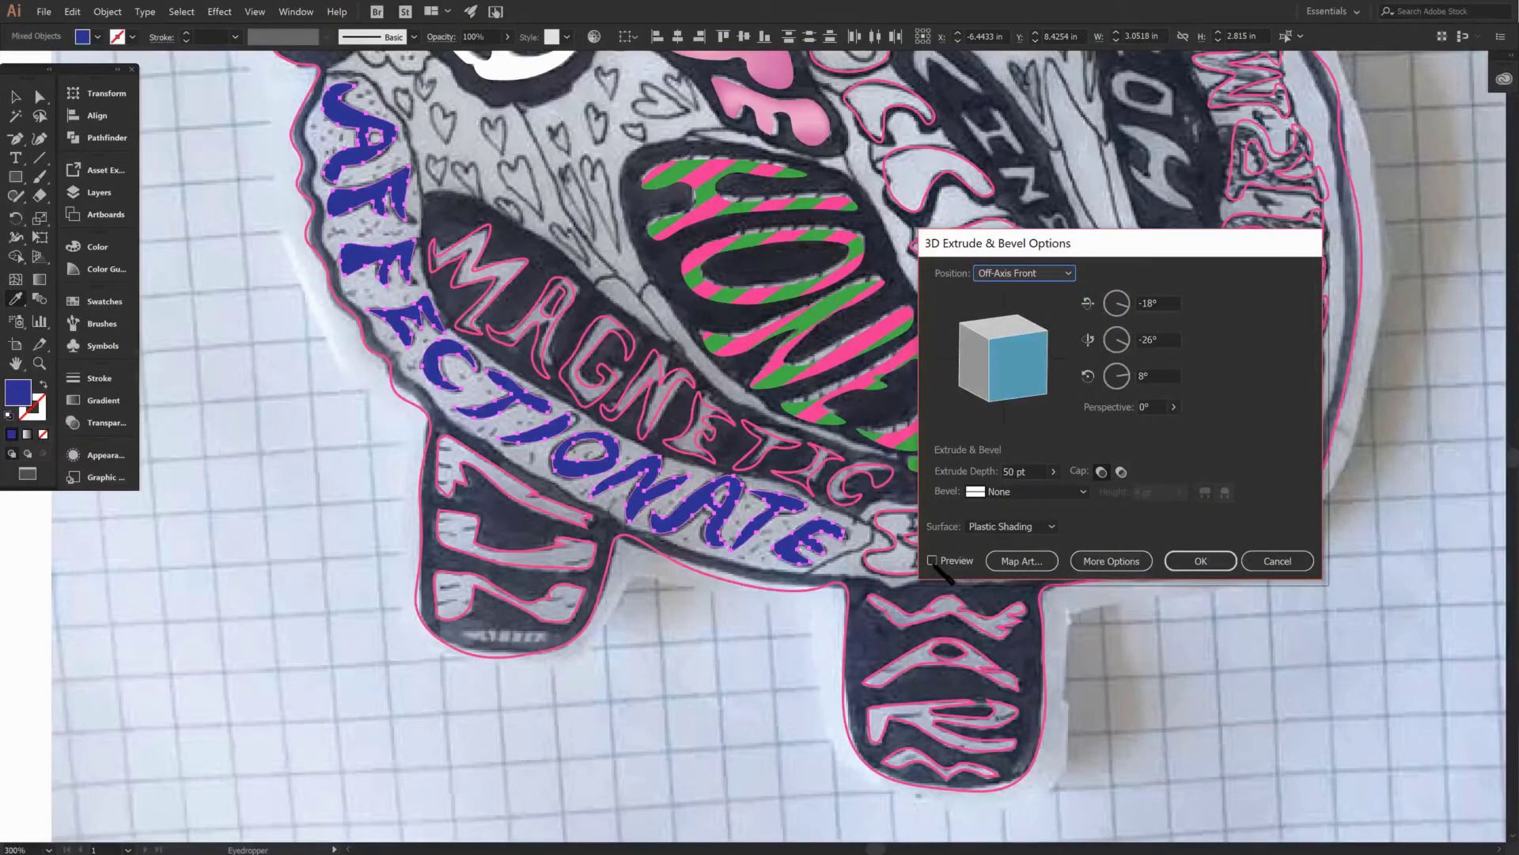
Apply 3D Extrude & Bevel to the blue AFFECTIONATE letters with an extrude depth of 5, previewing the result
click(932, 561)
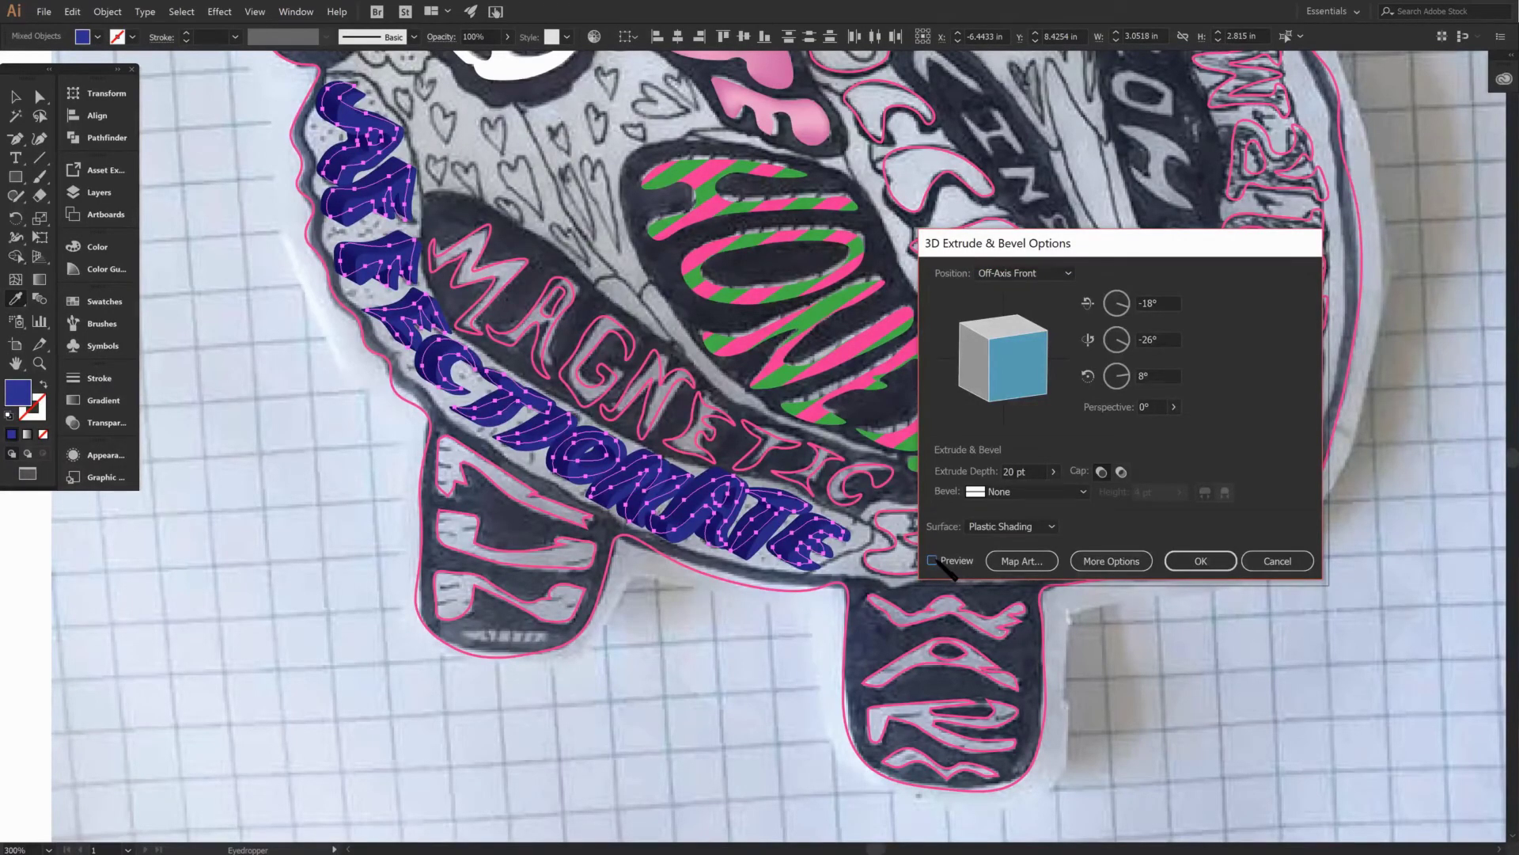
text(5)
click(932, 560)
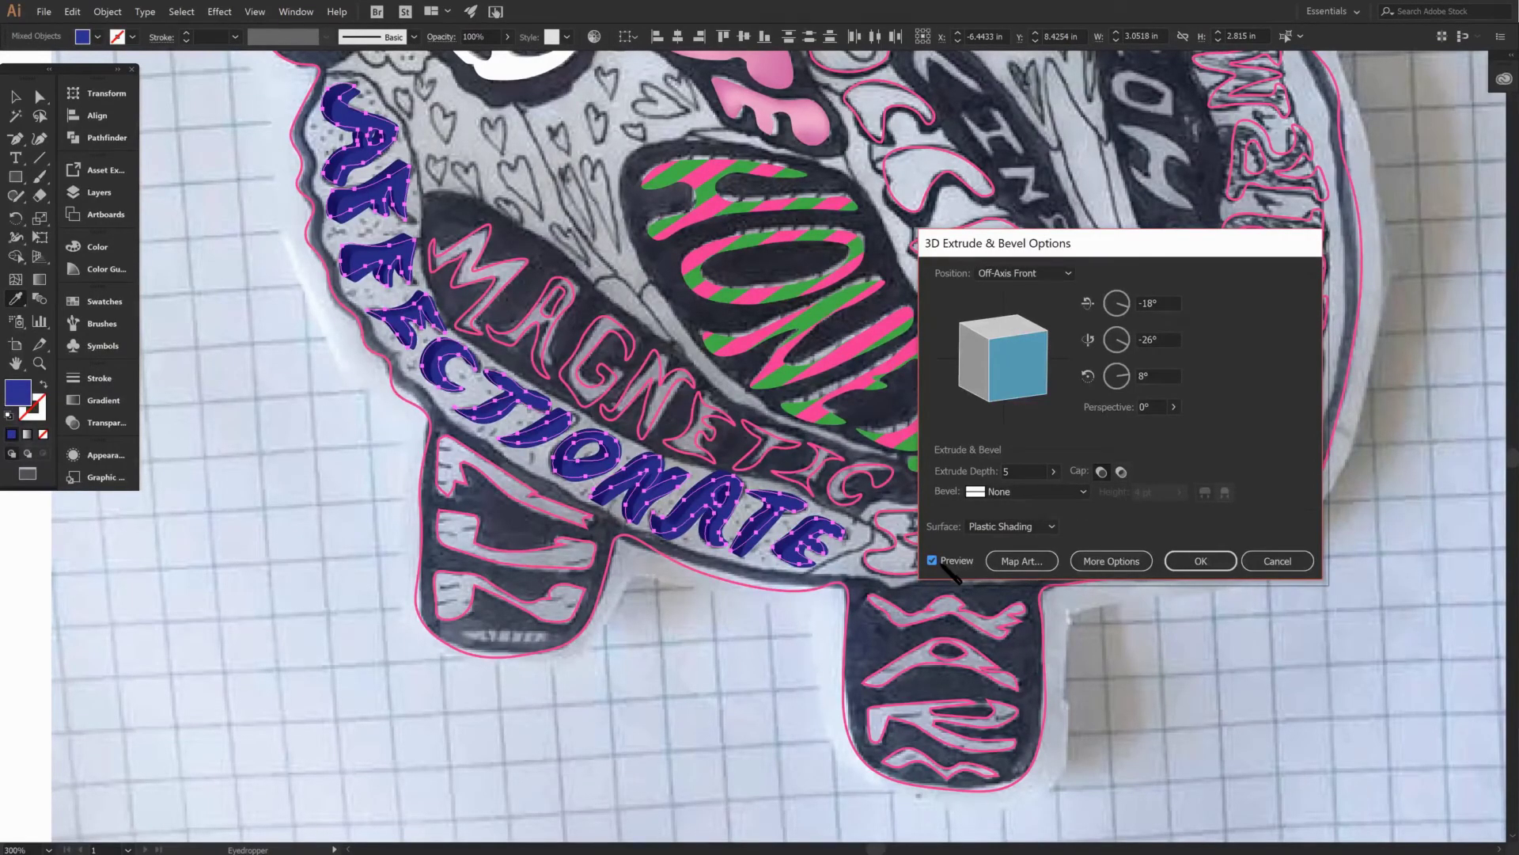
key(Return)
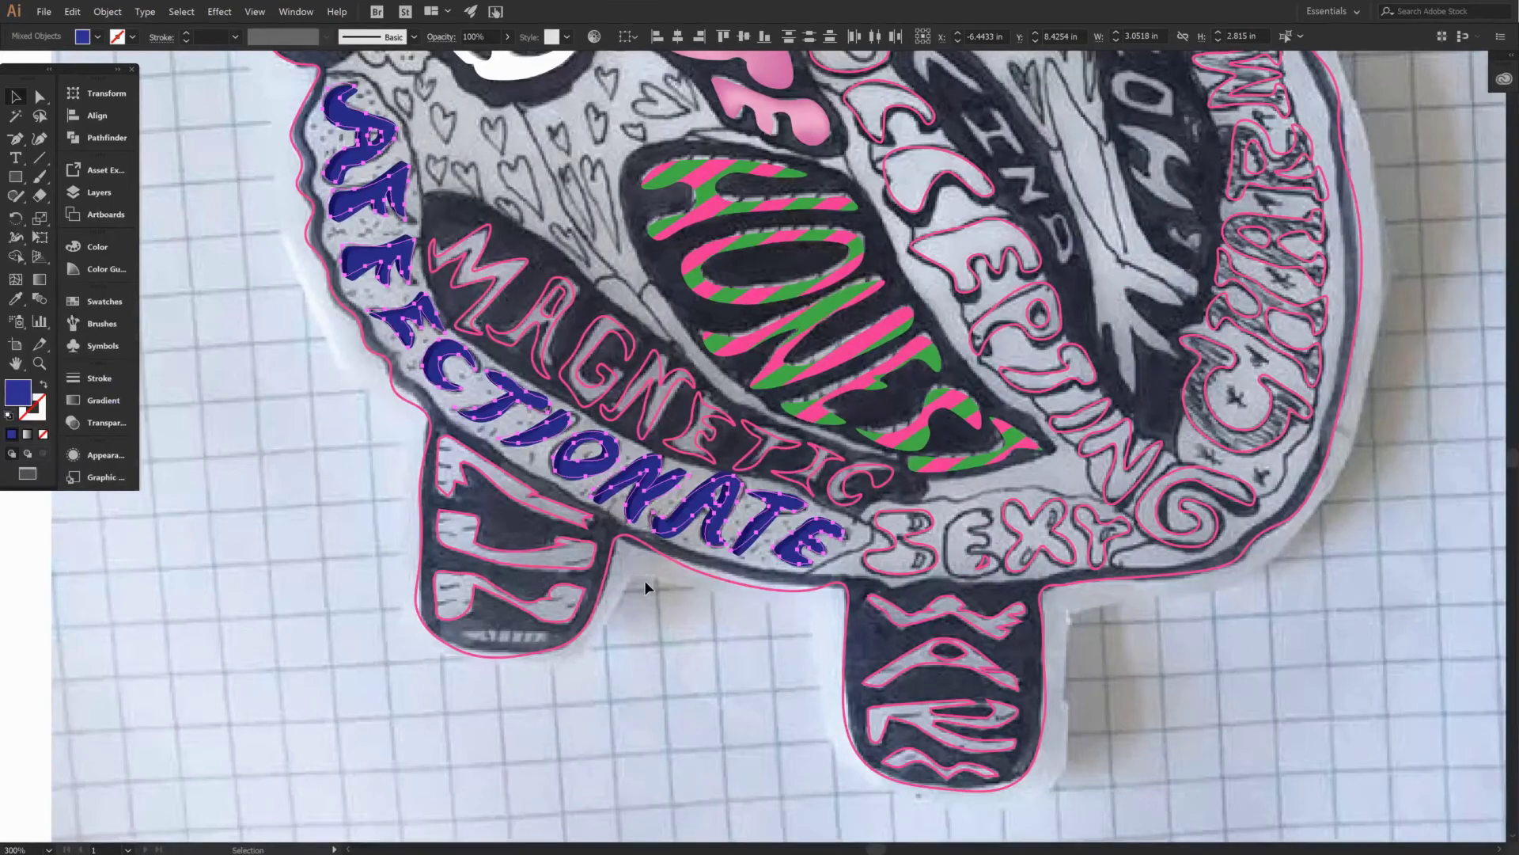